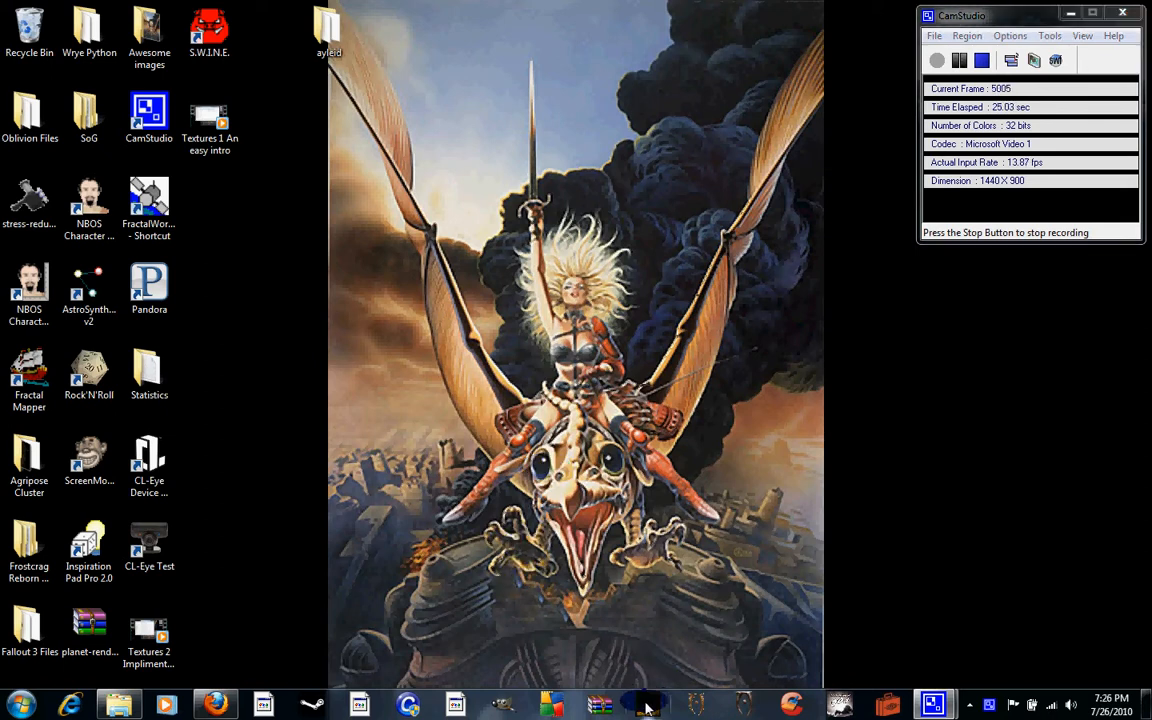
- Launch Fallout Mod Manager and reposition its window near the upper middle of the desktop
{"action": "left_click_drag", "start_coordinate": [646, 708], "coordinate": [632, 312]}
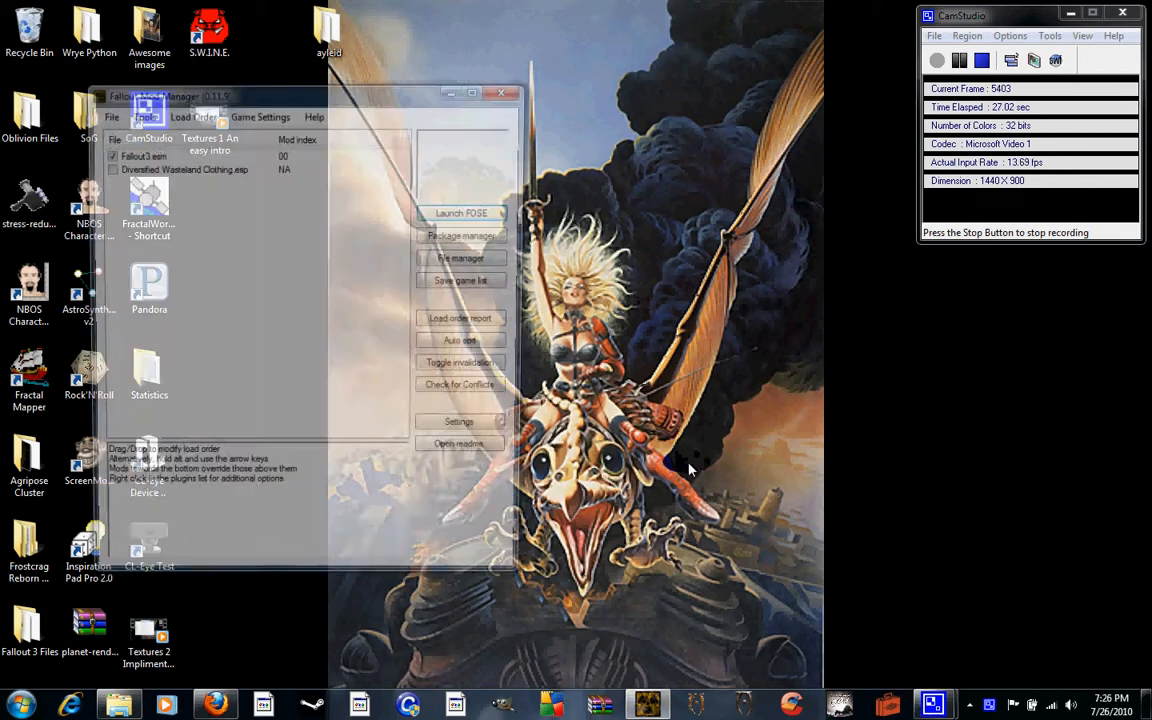
{"action": "left_click_drag", "start_coordinate": [278, 96], "coordinate": [636, 25]}
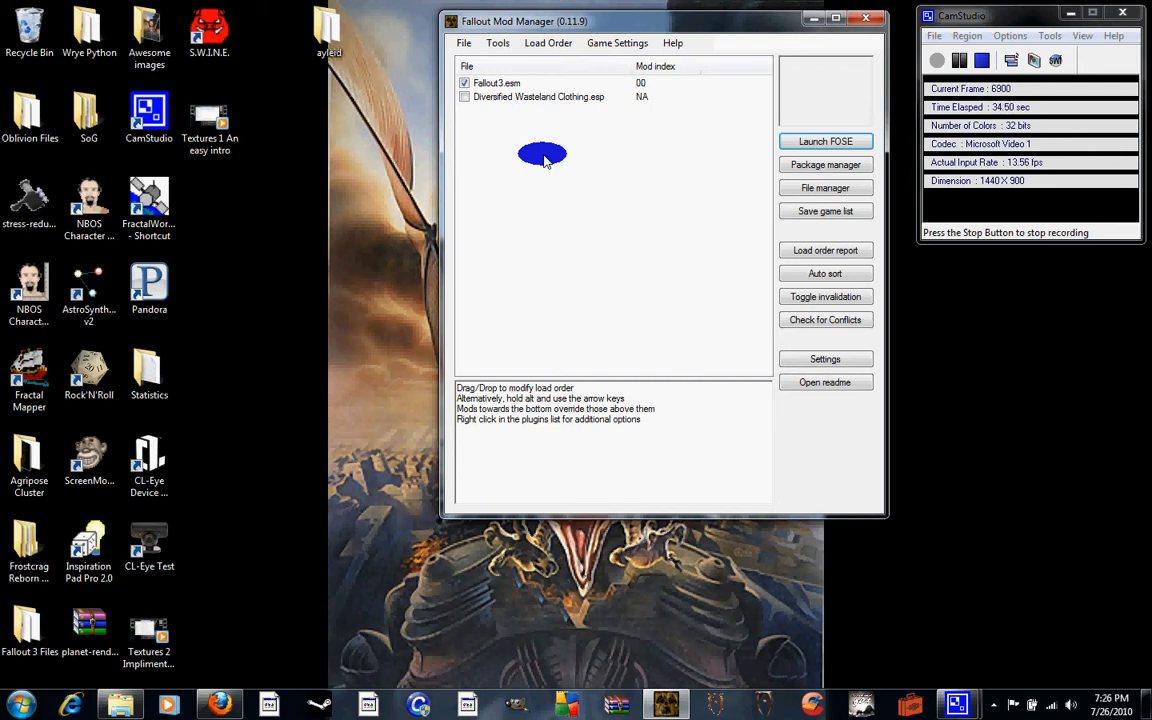
{"action": "left_click_drag", "start_coordinate": [627, 23], "coordinate": [597, 23]}
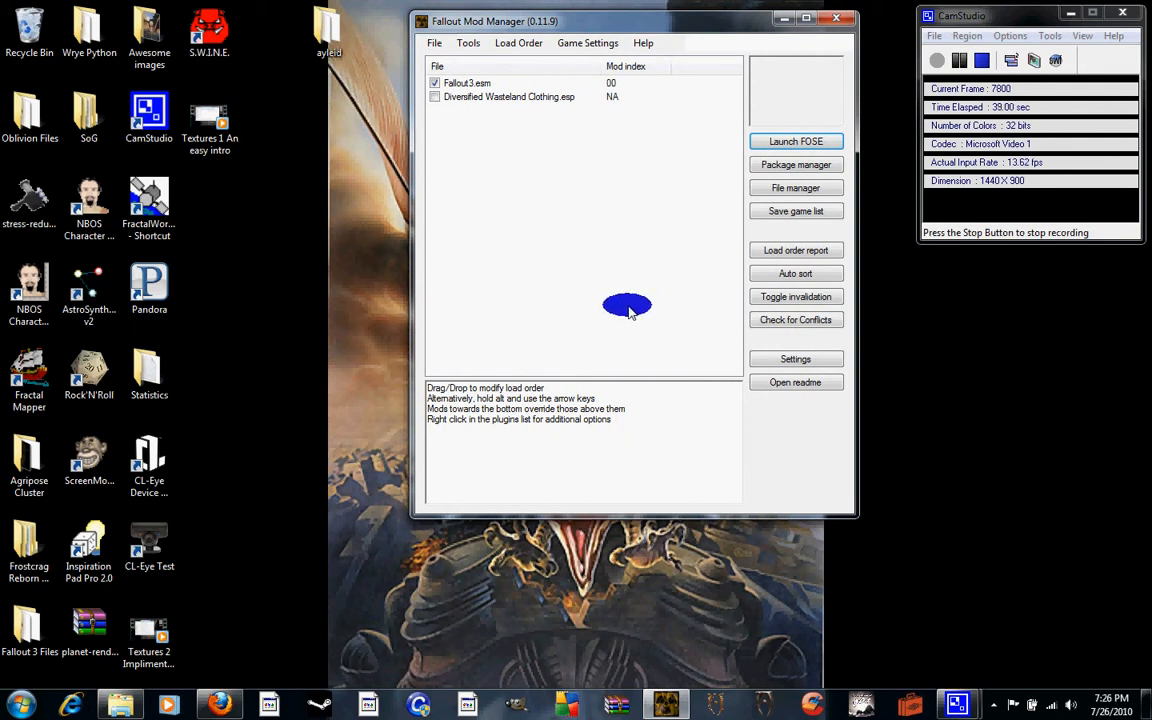
{"action": "left_click_drag", "start_coordinate": [567, 22], "coordinate": [555, 47]}
- Open the BSA unpacker and place its window over the mod manager
{"action": "left_click", "coordinate": [454, 70]}
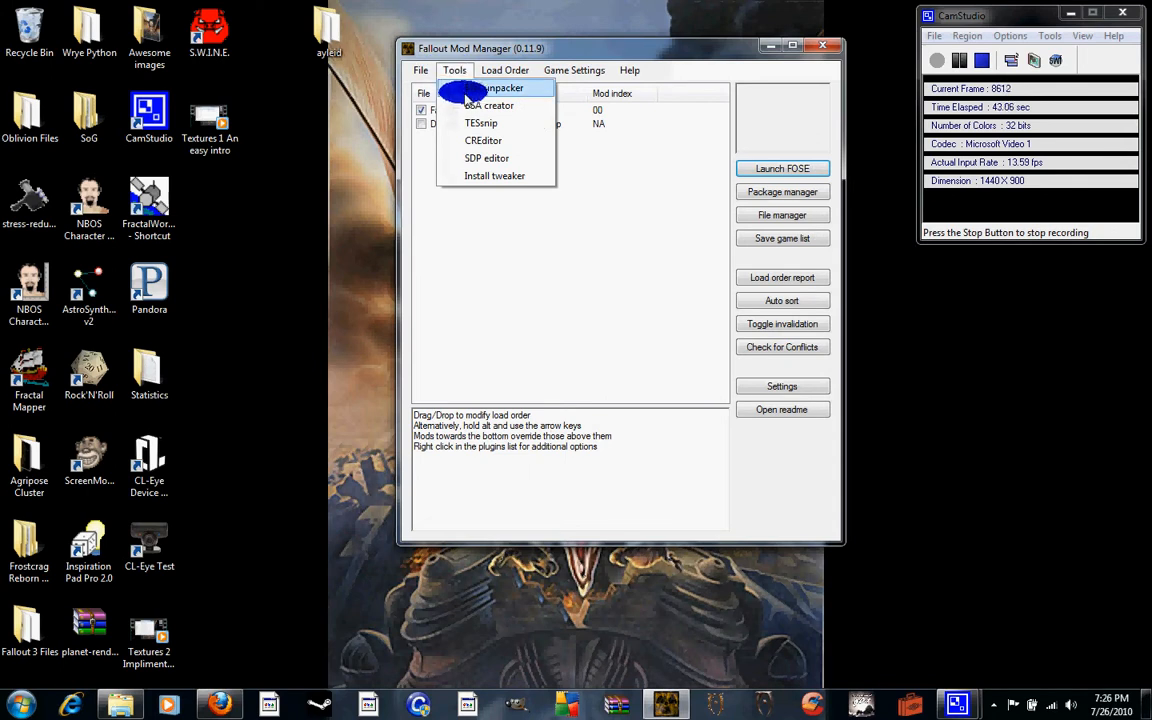
{"action": "left_click", "coordinate": [467, 90]}
{"action": "left_click_drag", "start_coordinate": [375, 113], "coordinate": [655, 42]}
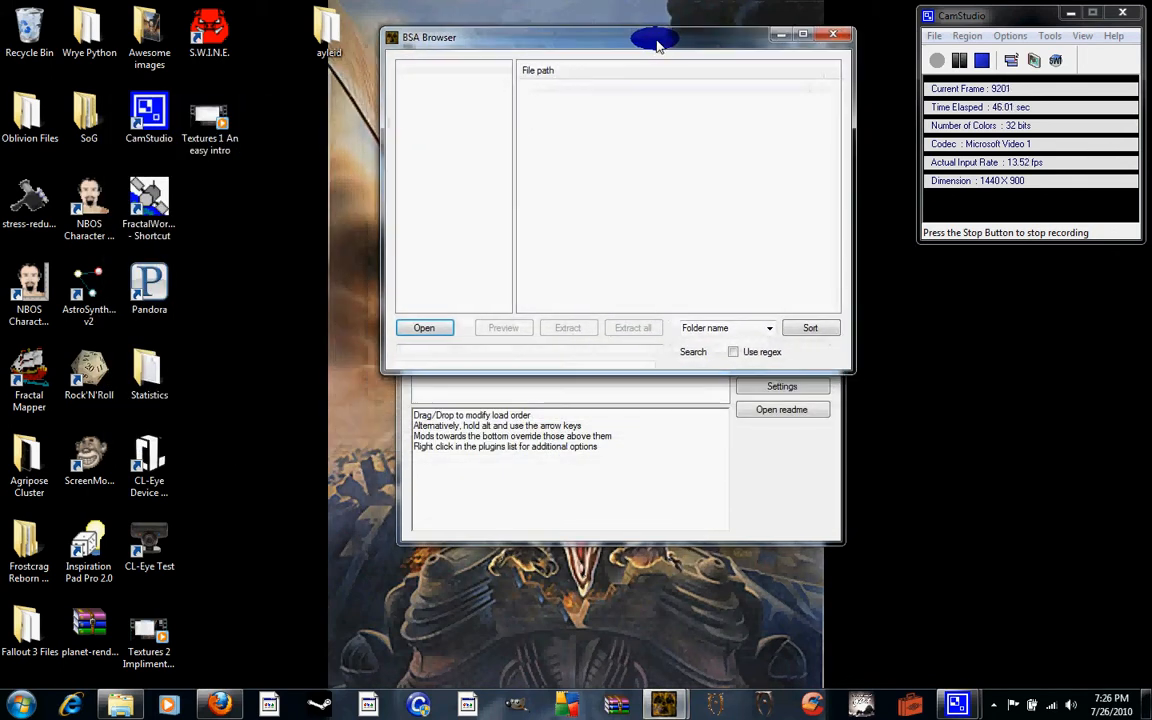
- Load the Fallout - Textures archive from the Fallout 3 Data folder into the BSA Browser
{"action": "left_click", "coordinate": [430, 331]}
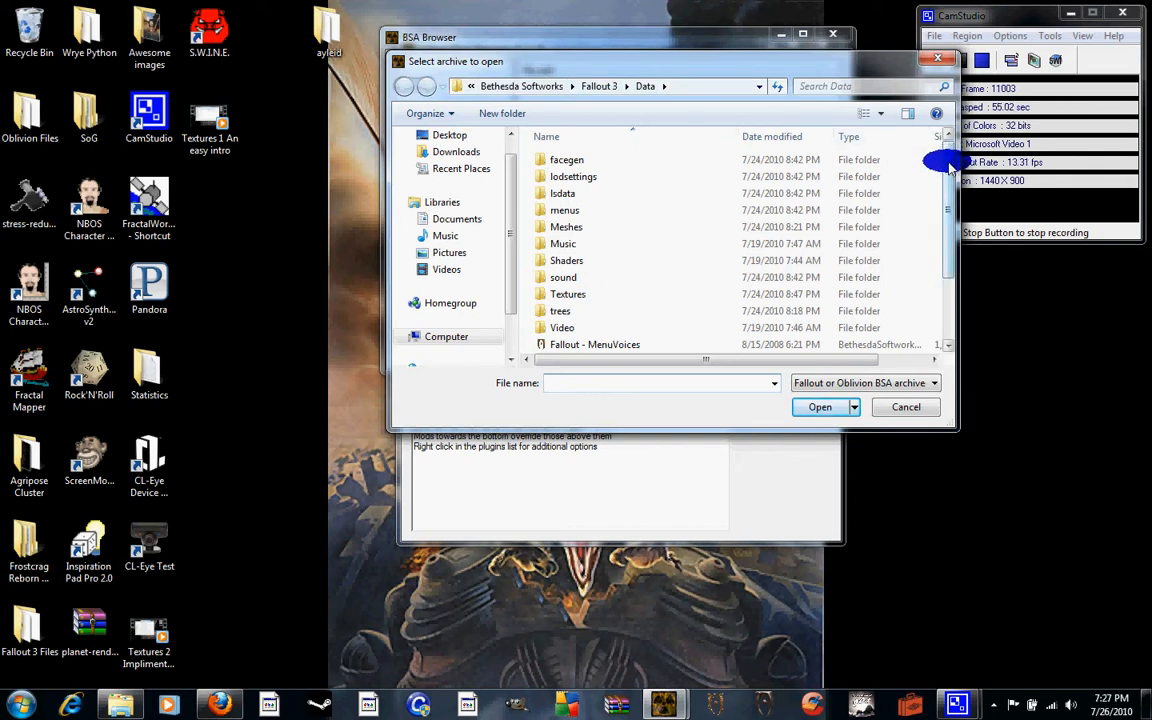
{"action": "left_click_drag", "start_coordinate": [949, 165], "coordinate": [953, 237]}
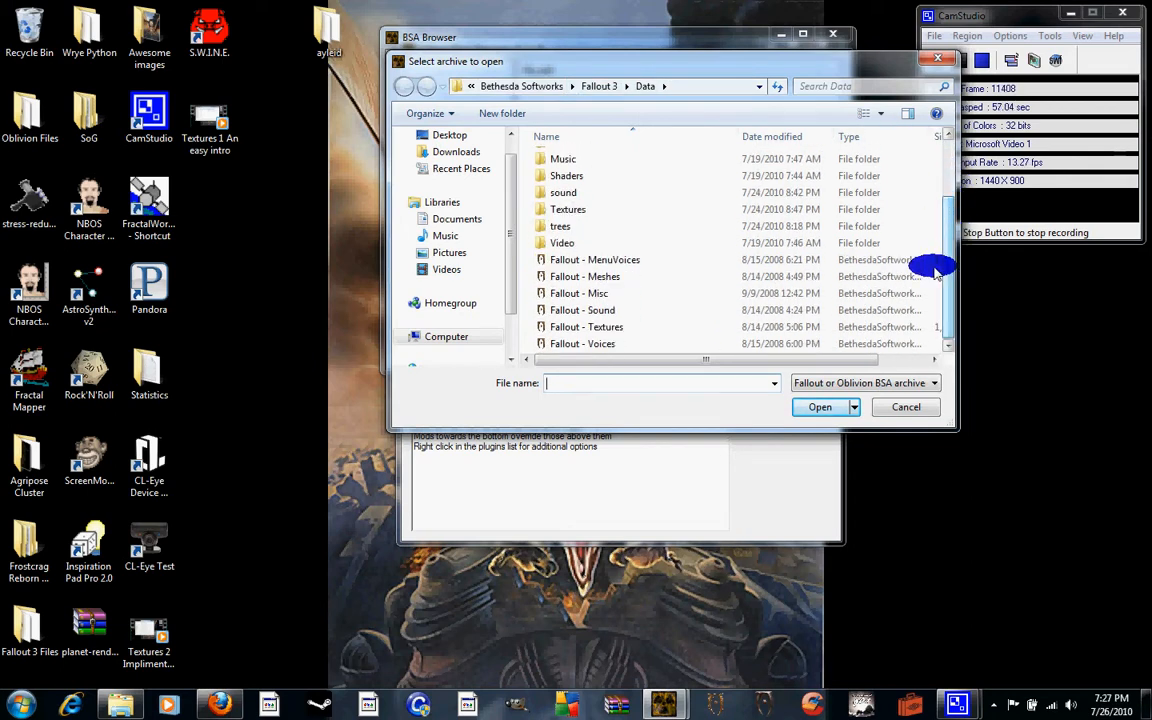
{"action": "double_click", "coordinate": [634, 333]}
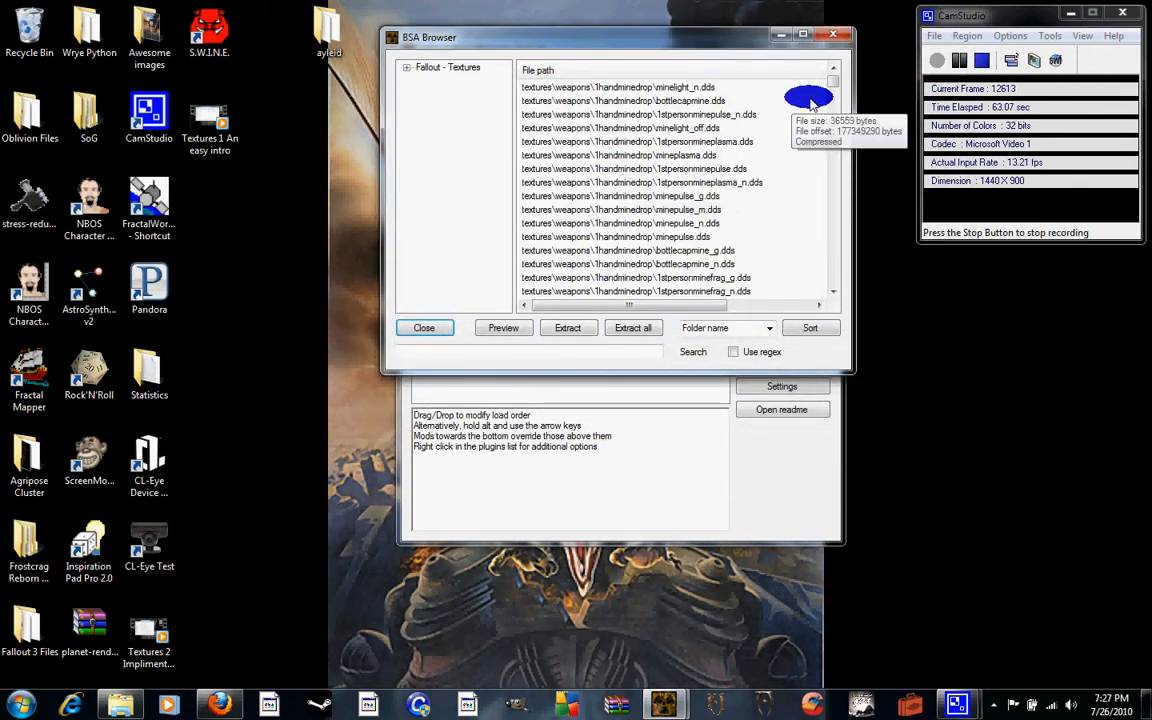
{"action": "mouse_move", "coordinate": [831, 85]}
{"action": "left_mouse_down"}
{"action": "mouse_move", "coordinate": [830, 140]}
{"action": "mouse_move", "coordinate": [812, 175]}
{"action": "mouse_move", "coordinate": [820, 85]}
{"action": "left_mouse_up"}
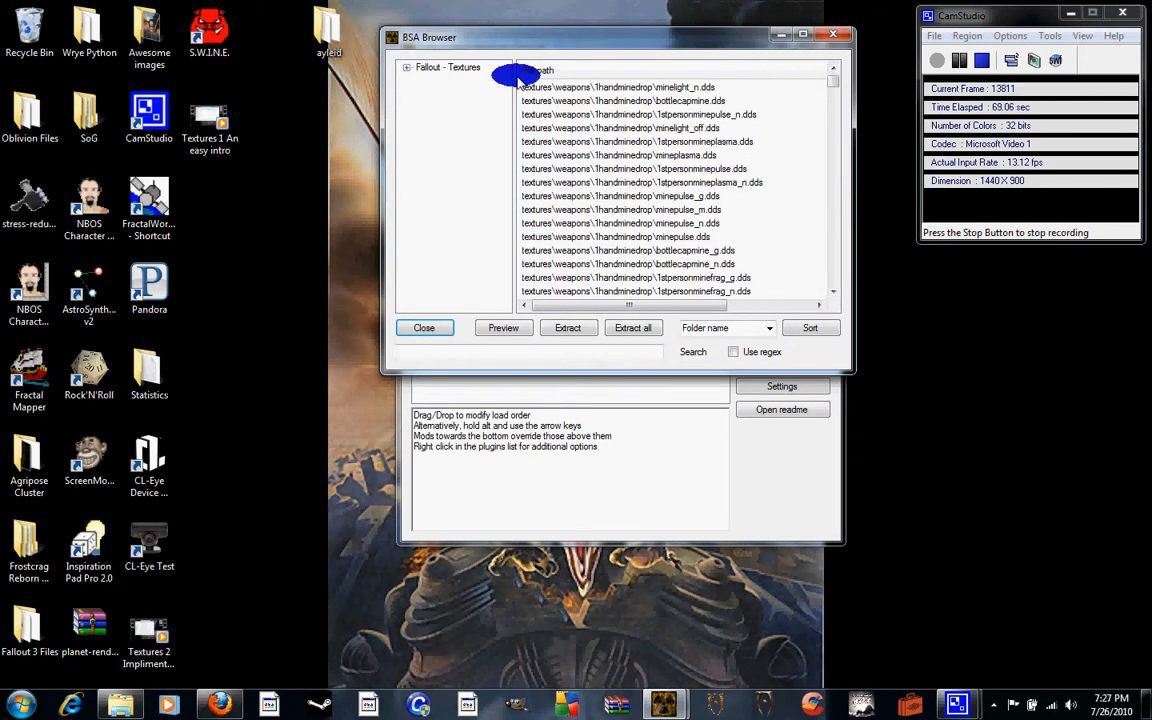
- Expand the Fallout - Textures archive to its textures subfolders and list the files of the armor folder
{"action": "double_click", "coordinate": [410, 70]}
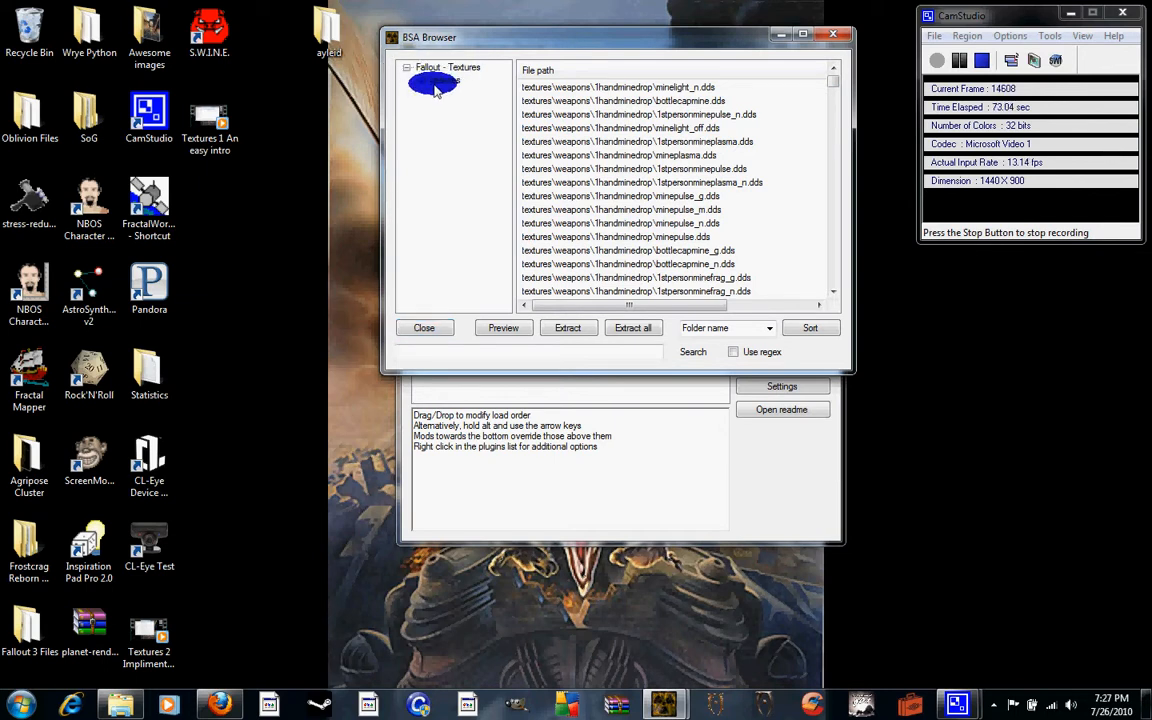
{"action": "double_click", "coordinate": [423, 84]}
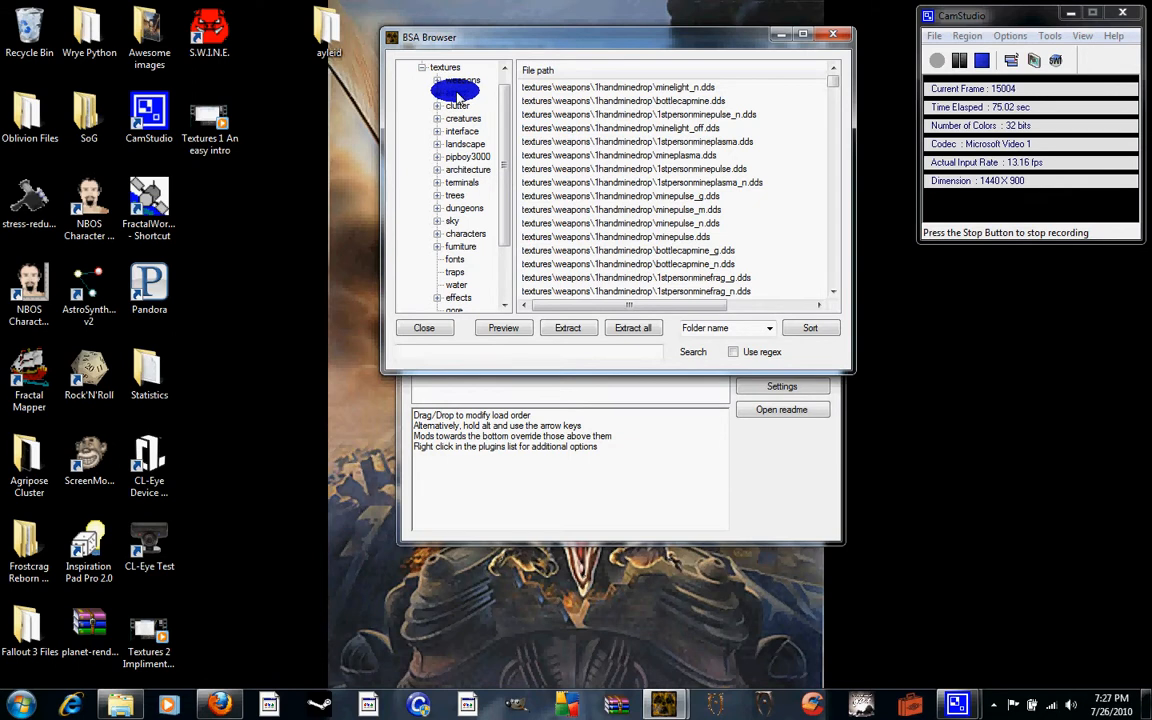
{"action": "left_click", "coordinate": [457, 93]}
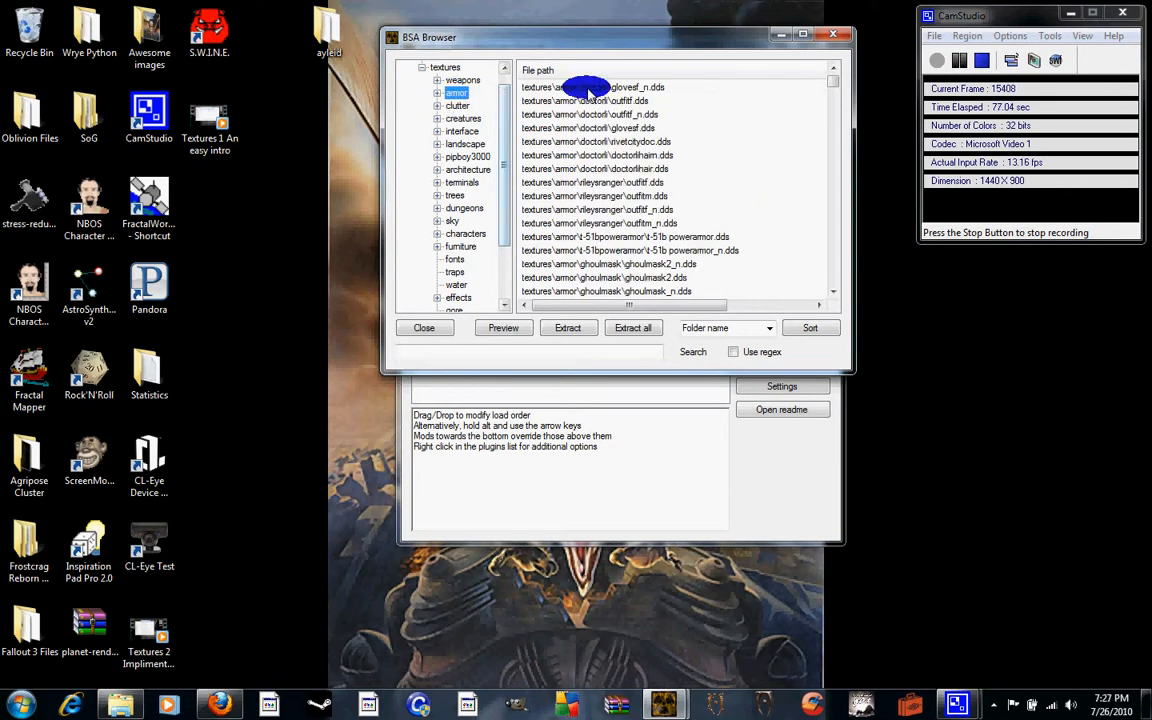
{"action": "left_click", "coordinate": [620, 327]}
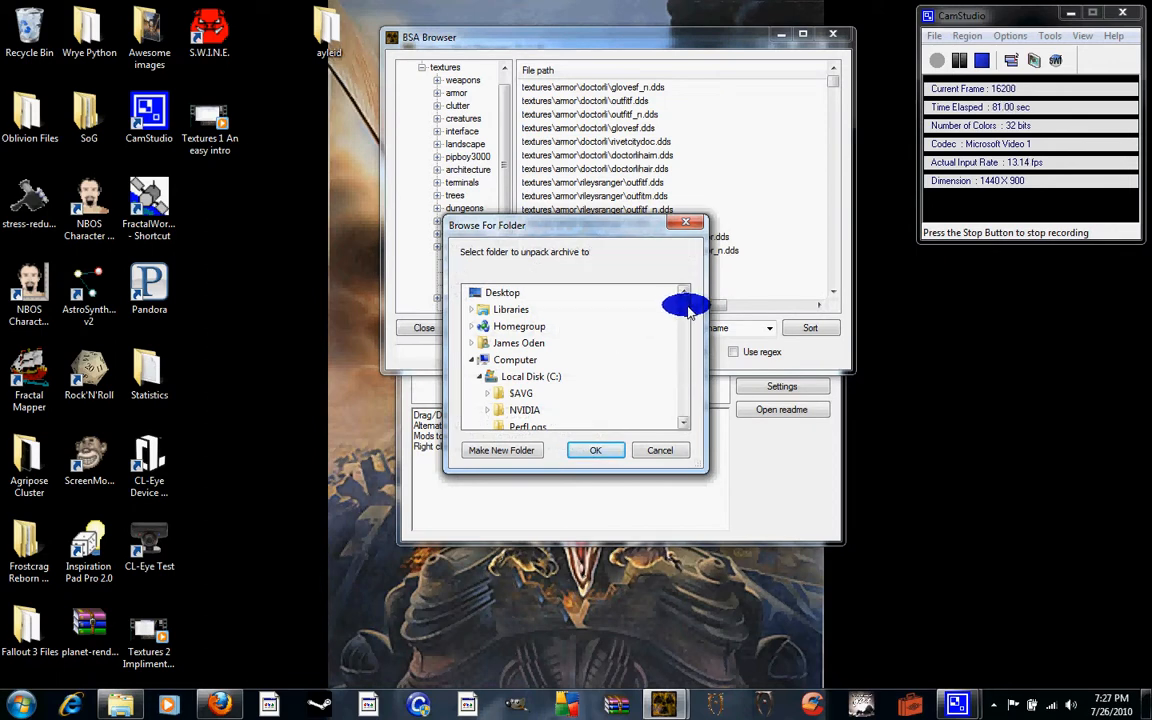
{"action": "scroll", "coordinate": [682, 314], "scroll_direction": "down", "scroll_amount": 3}
{"action": "scroll", "coordinate": [682, 314], "scroll_direction": "up", "scroll_amount": 3}
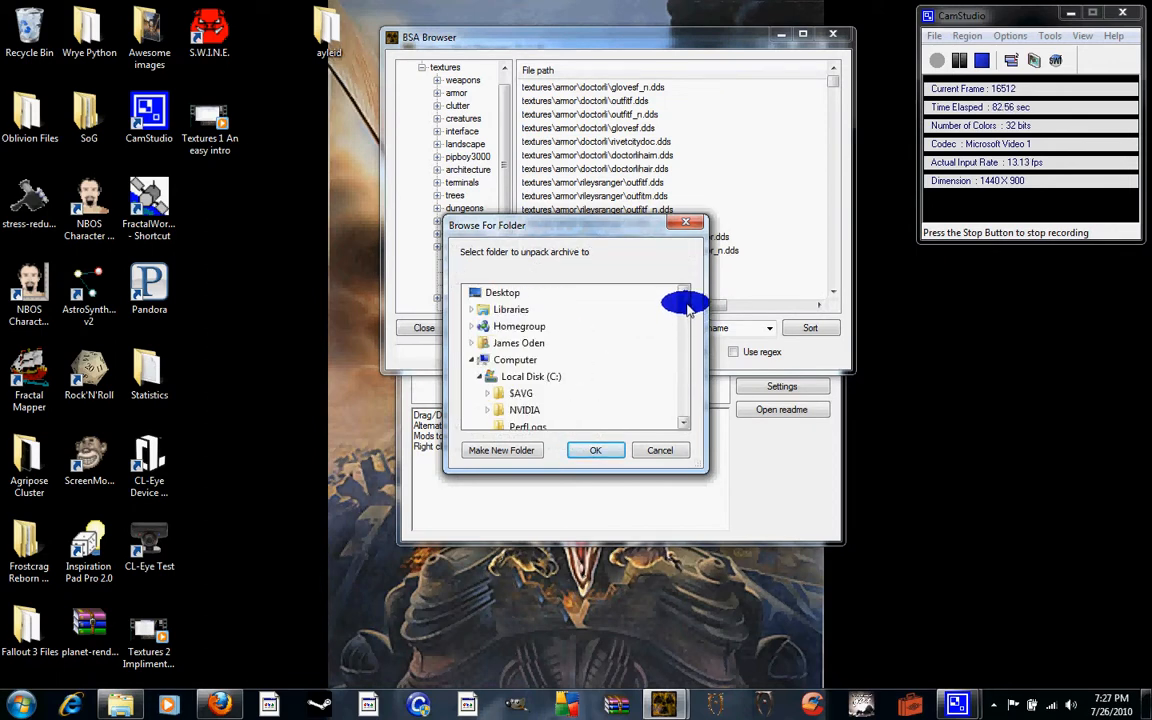
{"action": "left_click", "coordinate": [660, 451]}
- Select the armor folder's texture files as one continuous range, starting from textures\armor\doctorli\glovesf_n.dds and continuing down through the raiderarmor02 files
{"action": "left_click", "coordinate": [648, 87]}
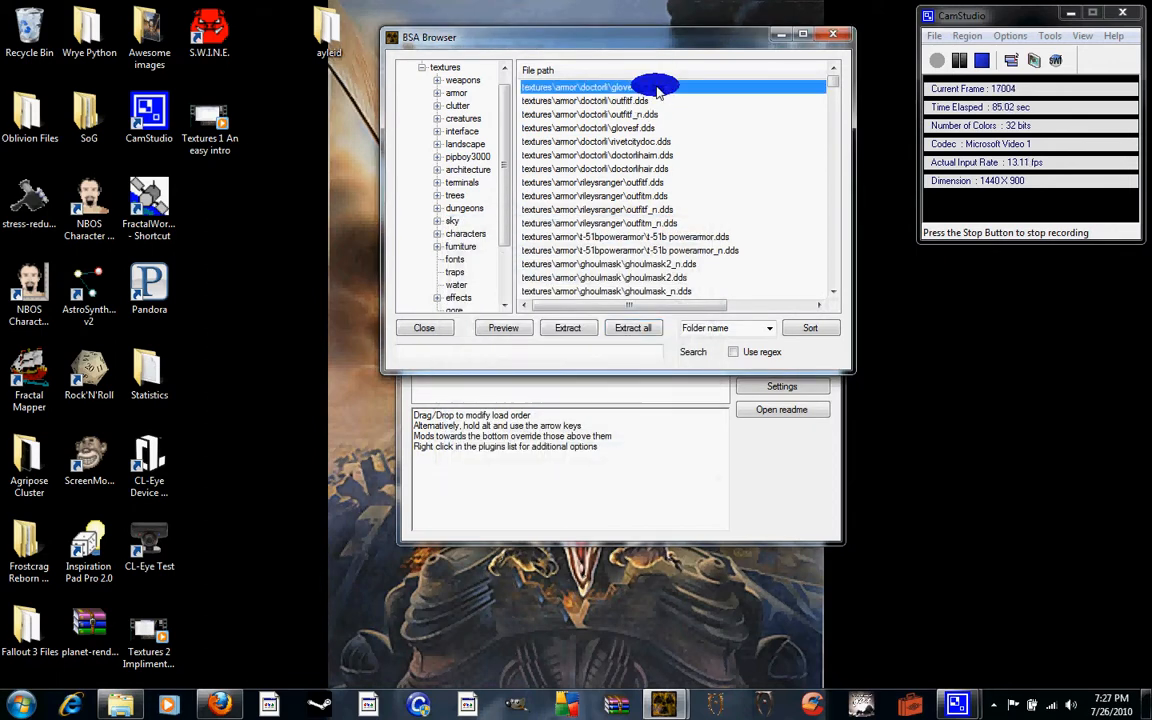
{"action": "key", "text": "shift+Down"}
{"action": "key", "text": "shift+Down"}
{"action": "key", "text": "shift+Down"}
{"action": "key", "text": "shift+Down"}
{"action": "key", "text": "shift+Down"}
{"action": "key", "text": "shift+Down"}
{"action": "key", "text": "shift+Down"}
{"action": "key", "text": "shift+Down"}
{"action": "key", "text": "shift+Down"}
{"action": "key", "text": "shift+Down"}
{"action": "key", "text": "shift+Down"}
{"action": "key", "text": "shift+Down"}
{"action": "key", "text": "shift+Down"}
{"action": "key", "text": "shift+Down"}
{"action": "key", "text": "shift+Down"}
{"action": "key", "text": "shift+Down"}
{"action": "key", "text": "shift+Down"}
{"action": "key", "text": "shift+Down"}
{"action": "key", "text": "shift+Down"}
{"action": "key", "text": "shift+Down"}
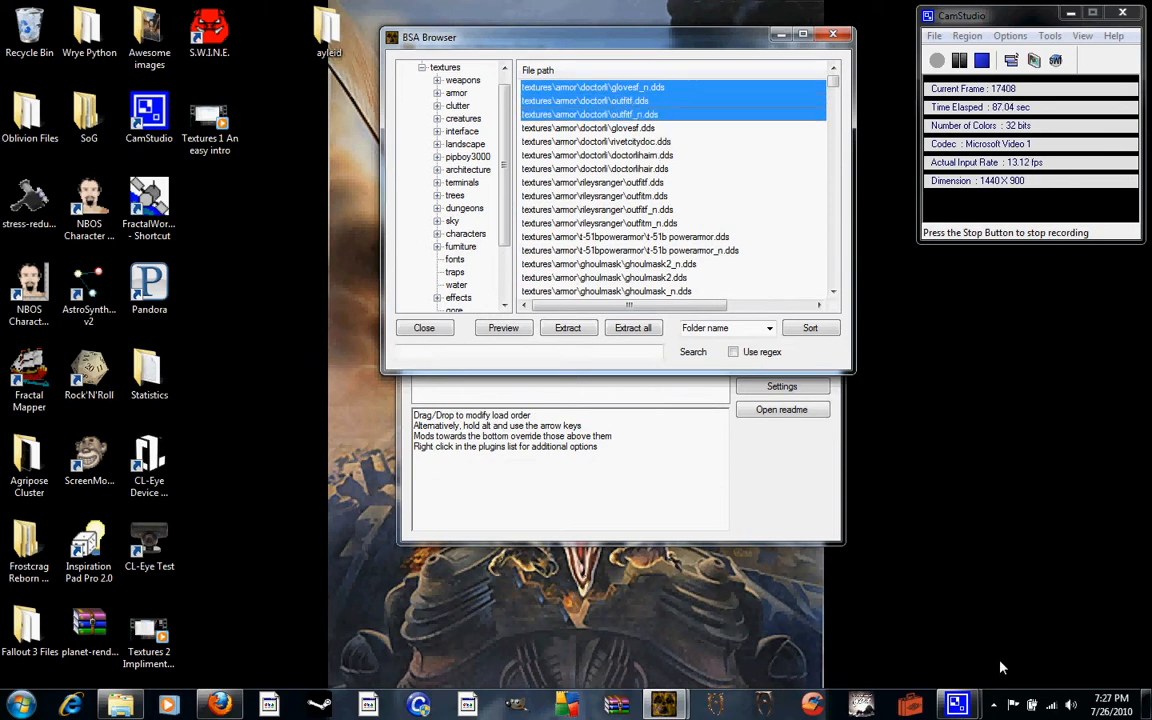
{"action": "key", "text": "shift+Down"}
{"action": "key", "text": "shift+Down"}
{"action": "key", "text": "shift+Down"}
{"action": "key", "text": "shift+Down"}
{"action": "key", "text": "shift+Down"}
{"action": "key", "text": "shift+Down"}
{"action": "key", "text": "shift+Down"}
{"action": "key", "text": "shift+Down"}
{"action": "key", "text": "shift+Down"}
{"action": "key", "text": "shift+Down"}
{"action": "key", "text": "shift+Down"}
{"action": "key", "text": "shift+Down"}
{"action": "key", "text": "shift+Down"}
{"action": "key", "text": "shift+Down"}
{"action": "key", "text": "shift+Down"}
{"action": "key", "text": "shift+Down"}
{"action": "key", "text": "shift+Down"}
{"action": "key", "text": "shift+Down"}
{"action": "key", "text": "shift+Down"}
{"action": "key", "text": "shift+Down"}
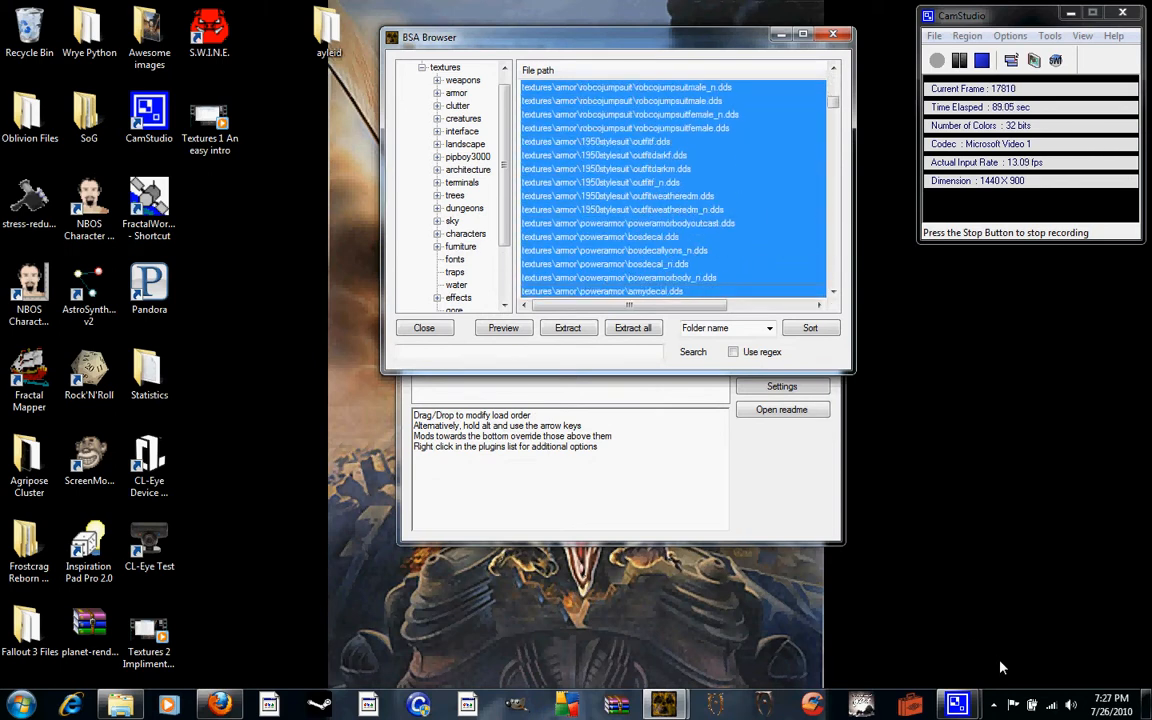
{"action": "key", "text": "shift+Down"}
{"action": "key", "text": "shift+Down"}
{"action": "key", "text": "shift+Down"}
{"action": "key", "text": "shift+Down"}
{"action": "key", "text": "shift+Down"}
{"action": "key", "text": "shift+Down"}
{"action": "key", "text": "shift+Down"}
{"action": "key", "text": "shift+Down"}
{"action": "key", "text": "shift+Down"}
{"action": "key", "text": "shift+Down"}
{"action": "key", "text": "shift+Down"}
{"action": "key", "text": "shift+Down"}
{"action": "key", "text": "shift+Down"}
{"action": "key", "text": "shift+Down"}
{"action": "key", "text": "shift+Down"}
{"action": "key", "text": "shift+Down"}
{"action": "key", "text": "shift+Down"}
{"action": "key", "text": "shift+Down"}
{"action": "key", "text": "shift+Down"}
{"action": "key", "text": "shift+Down"}
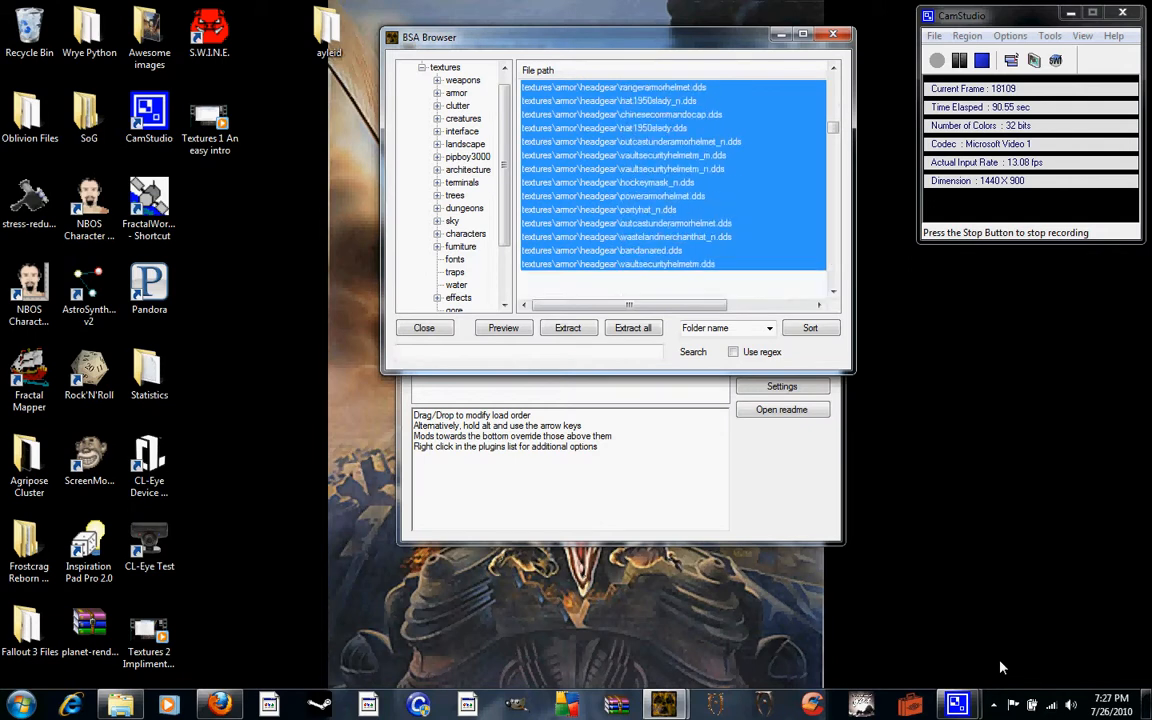
{"action": "key", "text": "shift+Down"}
{"action": "key", "text": "shift+Down"}
{"action": "key", "text": "shift+Down"}
{"action": "key", "text": "shift+Down"}
{"action": "key", "text": "shift+Down"}
{"action": "key", "text": "shift+Down"}
{"action": "key", "text": "shift+Down"}
{"action": "key", "text": "shift+Down"}
{"action": "key", "text": "shift+Down"}
{"action": "key", "text": "shift+Down"}
{"action": "key", "text": "shift+Down"}
{"action": "key", "text": "shift+Down"}
{"action": "key", "text": "shift+Down"}
{"action": "key", "text": "shift+Down"}
{"action": "key", "text": "shift+Down"}
{"action": "key", "text": "shift+Down"}
{"action": "key", "text": "shift+Down"}
{"action": "key", "text": "shift+Down"}
{"action": "key", "text": "shift+Down"}
{"action": "key", "text": "shift+Down"}
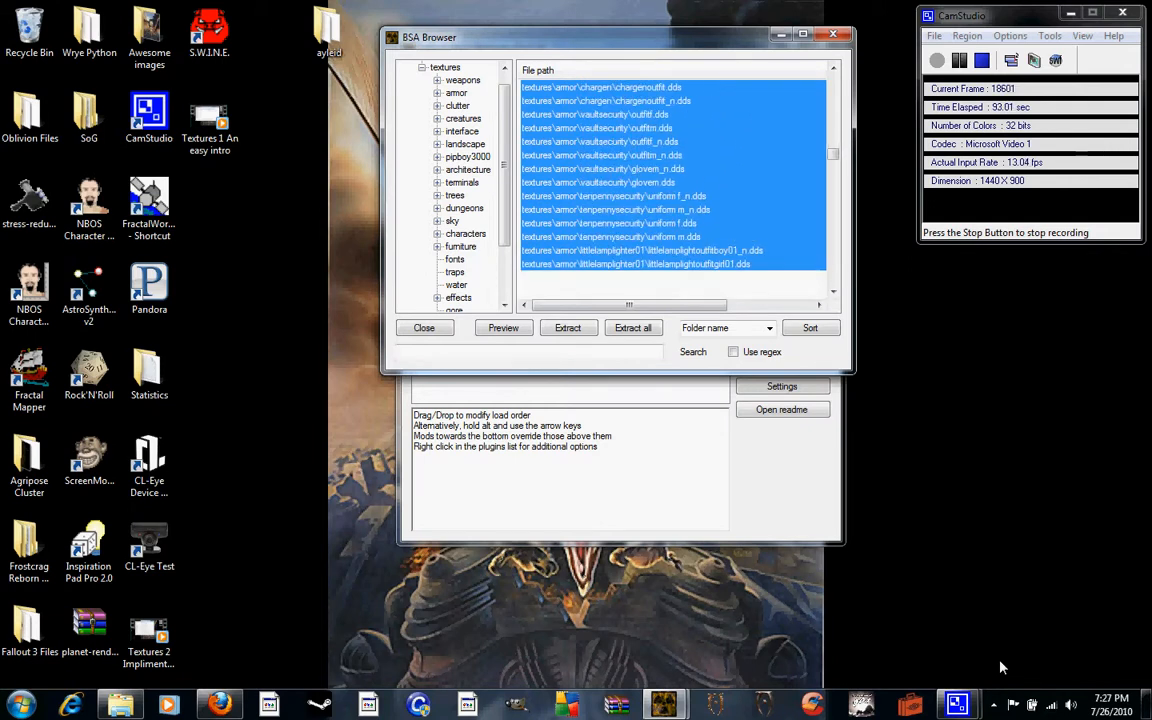
{"action": "key", "text": "shift+Down"}
{"action": "key", "text": "shift+Down"}
{"action": "key", "text": "shift+Down"}
{"action": "key", "text": "shift+Down"}
{"action": "key", "text": "shift+Down"}
{"action": "key", "text": "shift+Down"}
{"action": "key", "text": "shift+Down"}
{"action": "key", "text": "shift+Down"}
{"action": "key", "text": "shift+Down"}
{"action": "key", "text": "shift+Down"}
{"action": "key", "text": "shift+Down"}
{"action": "key", "text": "shift+Down"}
{"action": "key", "text": "shift+Down"}
{"action": "key", "text": "shift+Down"}
{"action": "key", "text": "shift+Down"}
{"action": "key", "text": "shift+Down"}
{"action": "key", "text": "shift+Down"}
{"action": "key", "text": "shift+Down"}
{"action": "key", "text": "shift+Down"}
{"action": "key", "text": "shift+Down"}
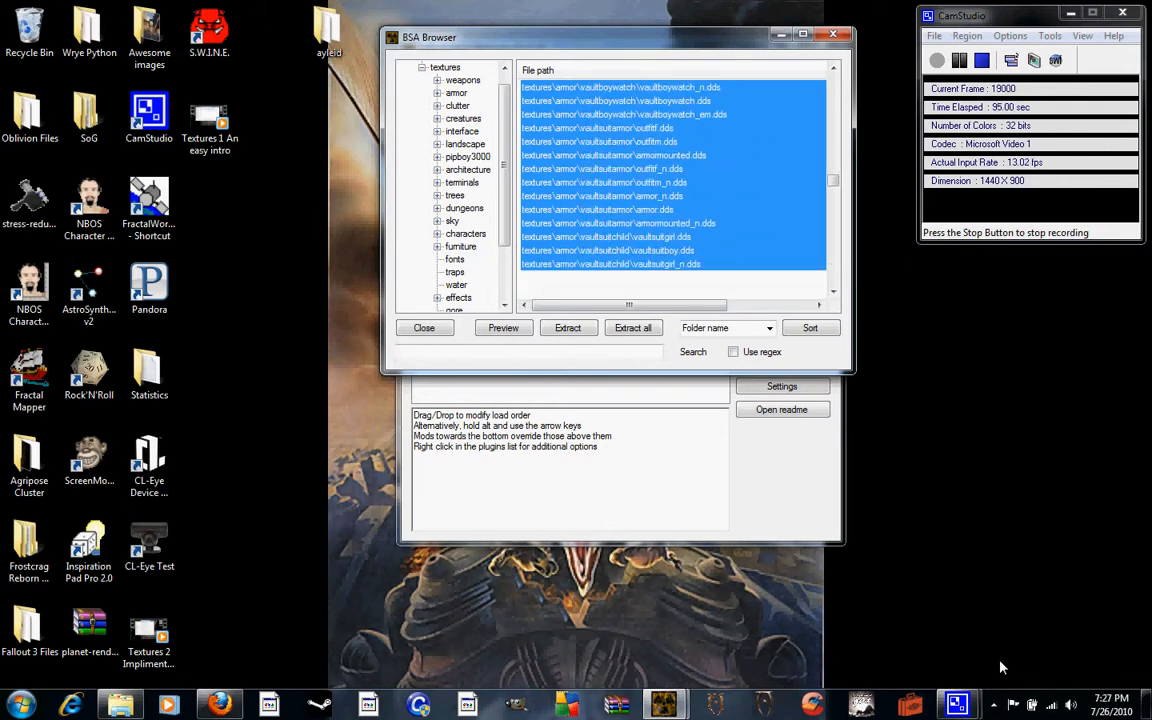
{"action": "key", "text": "shift+Down"}
{"action": "key", "text": "shift+Down"}
{"action": "key", "text": "shift+Down"}
{"action": "key", "text": "shift+Down"}
{"action": "key", "text": "shift+Down"}
{"action": "key", "text": "shift+Down"}
{"action": "key", "text": "shift+Down"}
{"action": "key", "text": "shift+Down"}
{"action": "key", "text": "shift+Down"}
{"action": "key", "text": "shift+Down"}
{"action": "key", "text": "shift+Down"}
{"action": "key", "text": "shift+Down"}
{"action": "key", "text": "shift+Down"}
{"action": "key", "text": "shift+Down"}
{"action": "key", "text": "shift+Down"}
{"action": "key", "text": "shift+Down"}
{"action": "key", "text": "shift+Down"}
{"action": "key", "text": "shift+Down"}
{"action": "key", "text": "shift+Down"}
{"action": "key", "text": "shift+Down"}
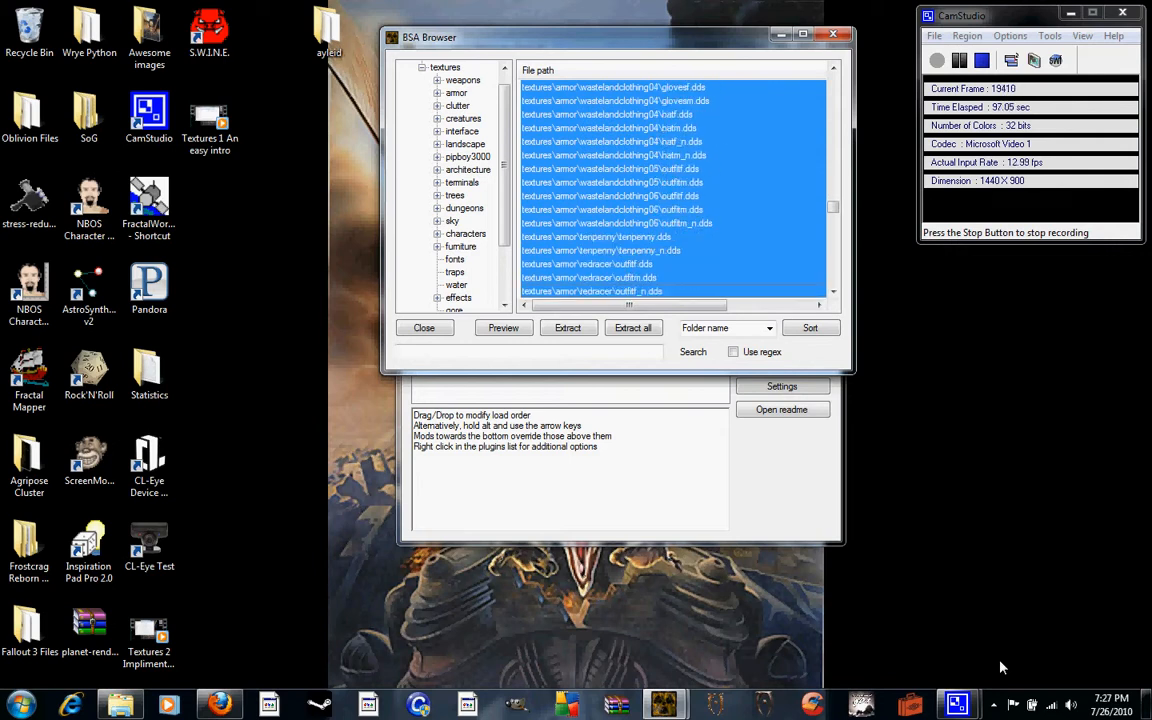
{"action": "key", "text": "shift+Down"}
{"action": "key", "text": "shift+Down"}
{"action": "key", "text": "shift+Down"}
{"action": "key", "text": "shift+Down"}
{"action": "key", "text": "shift+Down"}
{"action": "key", "text": "shift+Down"}
{"action": "key", "text": "shift+Down"}
{"action": "key", "text": "shift+Down"}
{"action": "key", "text": "shift+Down"}
{"action": "key", "text": "shift+Down"}
{"action": "key", "text": "shift+Down"}
{"action": "key", "text": "shift+Down"}
{"action": "key", "text": "shift+Down"}
{"action": "key", "text": "shift+Down"}
{"action": "key", "text": "shift+Down"}
{"action": "key", "text": "shift+Down"}
{"action": "key", "text": "shift+Down"}
{"action": "key", "text": "shift+Down"}
{"action": "key", "text": "shift+Down"}
{"action": "key", "text": "shift+Down"}
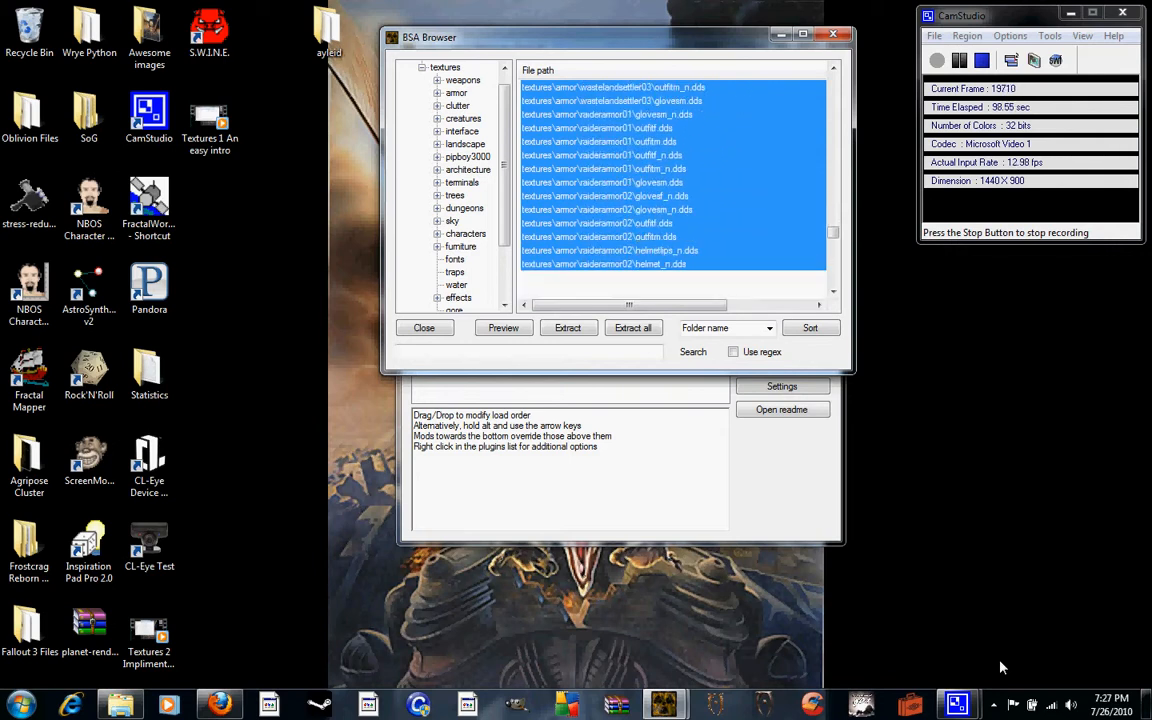
- Extend the armor texture selection down through the vaultsuit files to textures\armor\vaultsuit\outfit112m.dds
{"action": "key", "text": "shift+Down"}
{"action": "key", "text": "shift+Down"}
{"action": "key", "text": "shift+Down"}
{"action": "key", "text": "shift+Down"}
{"action": "key", "text": "shift+Down"}
{"action": "key", "text": "shift+Down"}
{"action": "key", "text": "shift+Down"}
{"action": "key", "text": "shift+Down"}
{"action": "key", "text": "shift+Down"}
{"action": "key", "text": "shift+Down"}
{"action": "key", "text": "shift+Down"}
{"action": "key", "text": "shift+Down"}
{"action": "key", "text": "shift+Down"}
{"action": "key", "text": "shift+Down"}
{"action": "key", "text": "shift+Down"}
{"action": "key", "text": "shift+Down"}
{"action": "key", "text": "shift+Down"}
{"action": "key", "text": "shift+Down"}
{"action": "key", "text": "shift+Down"}
{"action": "key", "text": "shift+Down"}
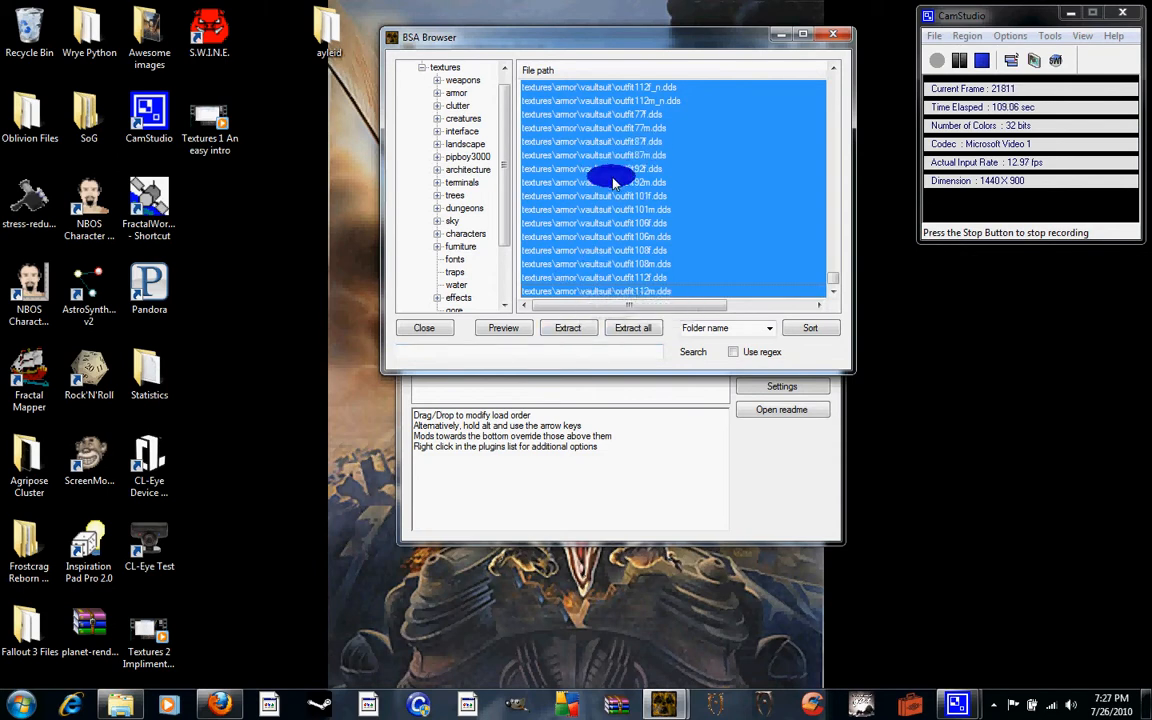
- Extract the selected armor textures into a new desktop folder named Resources and close the BSA Browser
{"action": "left_click", "coordinate": [560, 330]}
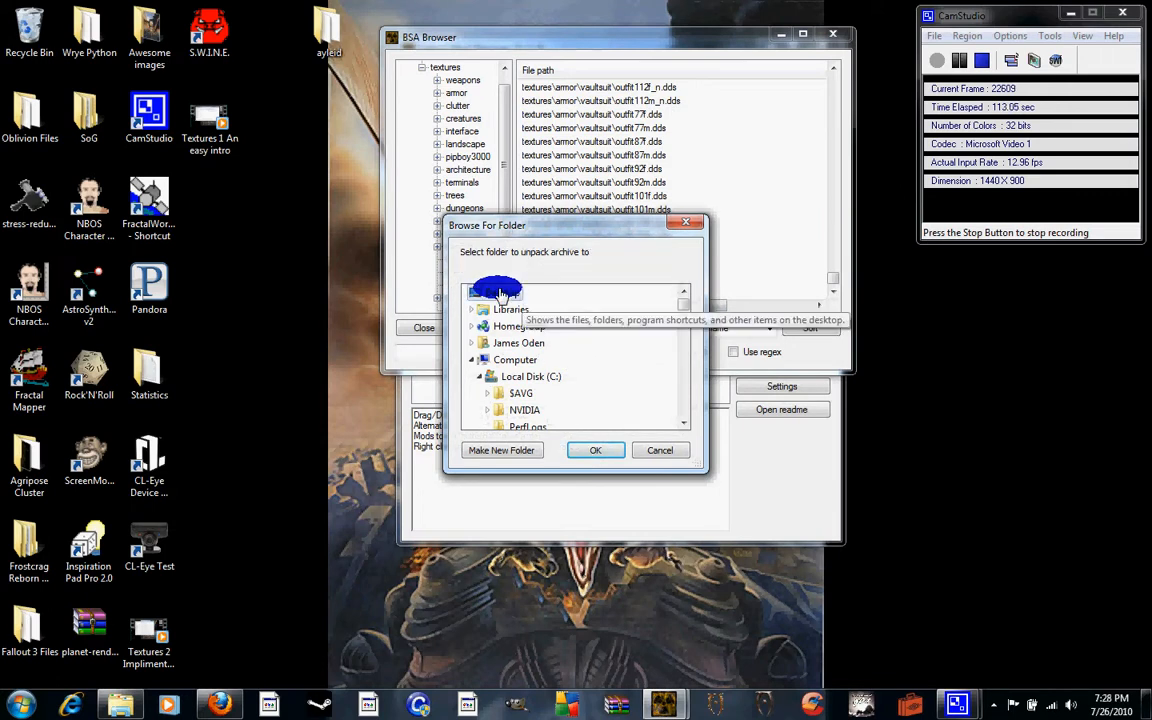
{"action": "left_click", "coordinate": [501, 448]}
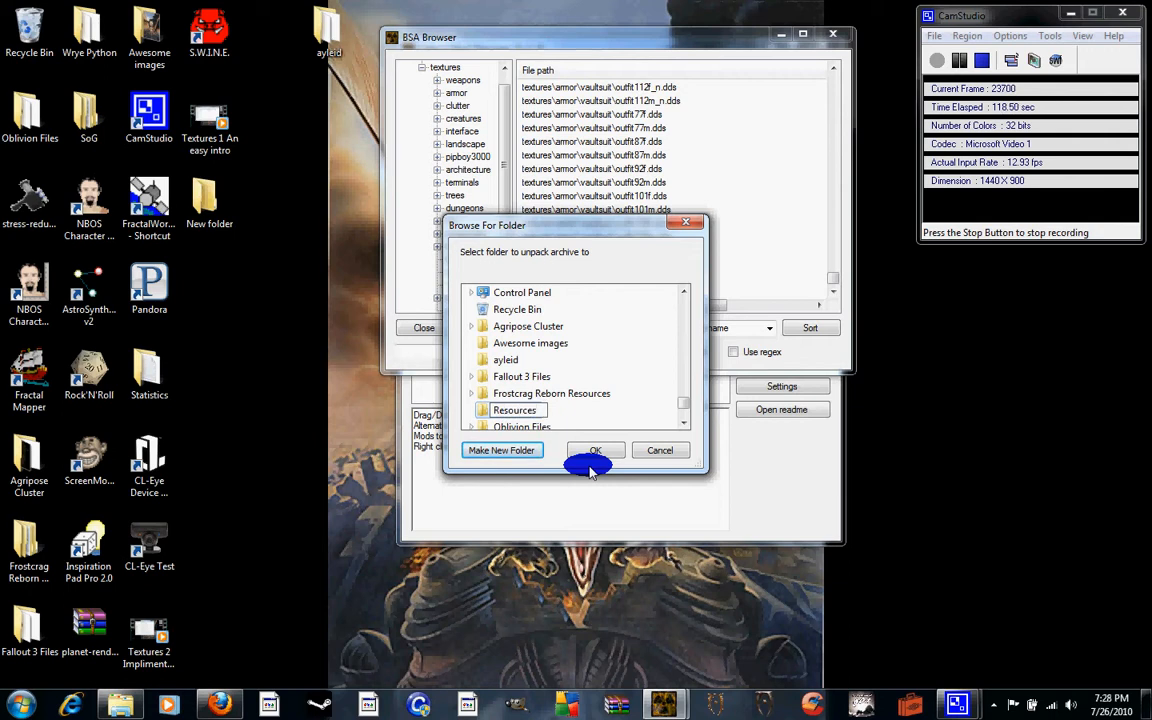
{"action": "key", "text": "Return"}
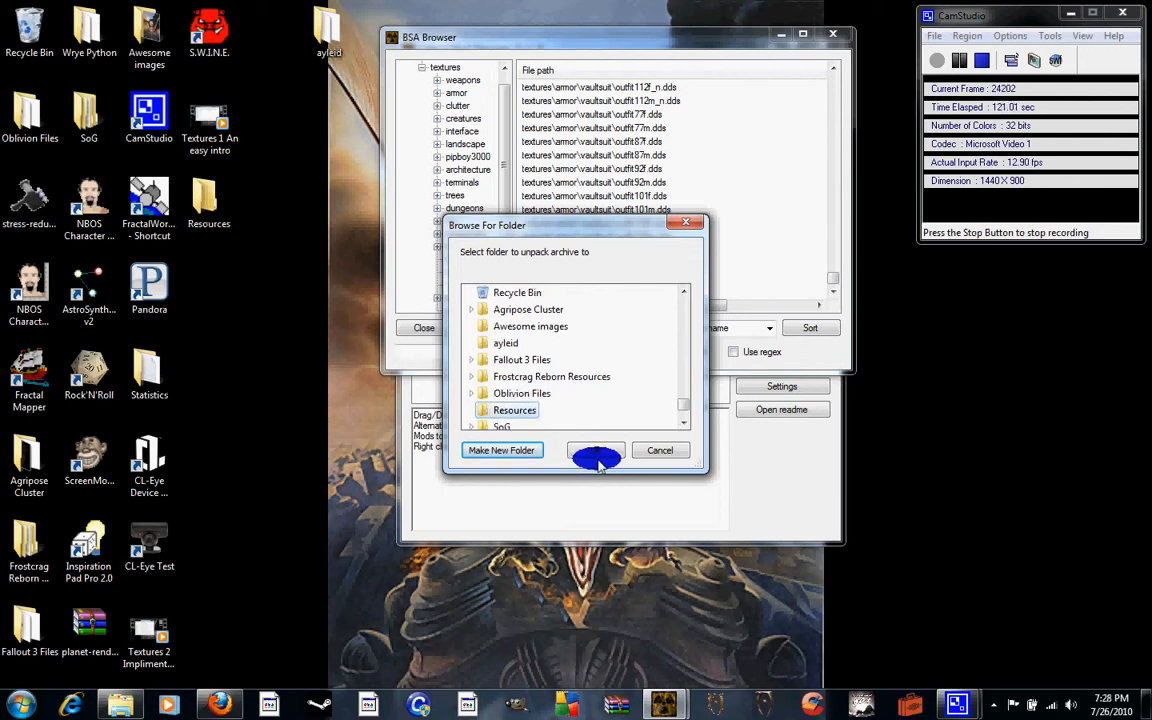
{"action": "left_click", "coordinate": [600, 452]}
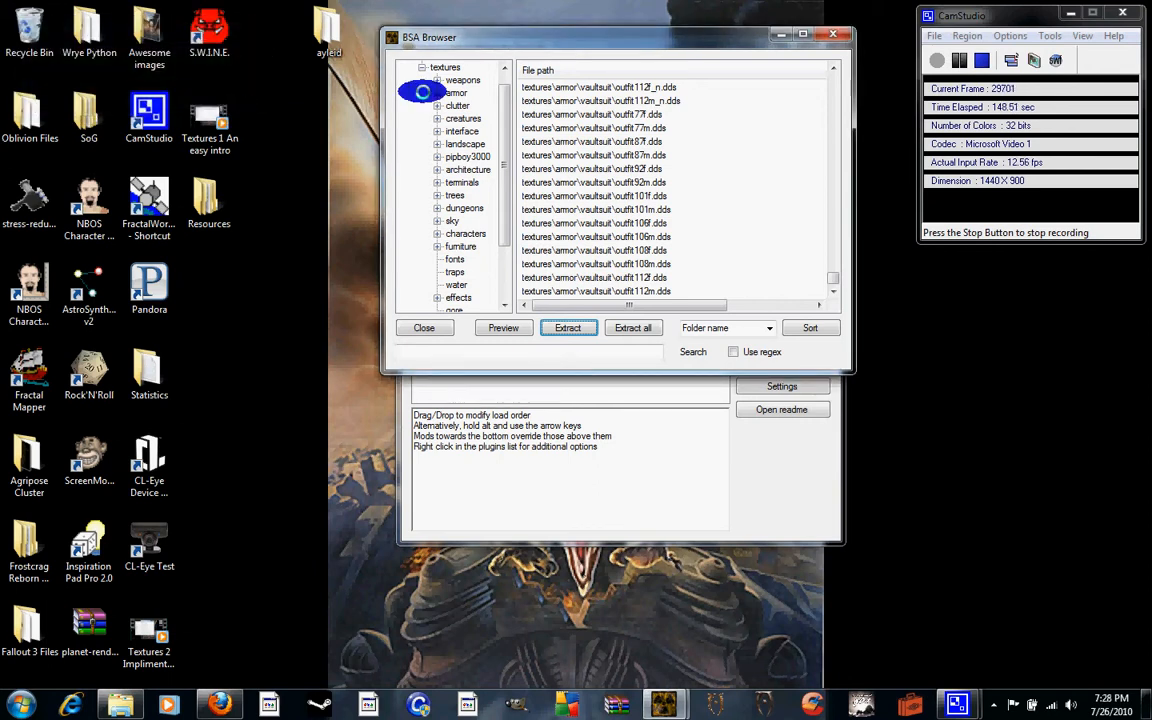
{"action": "left_click", "coordinate": [838, 38]}
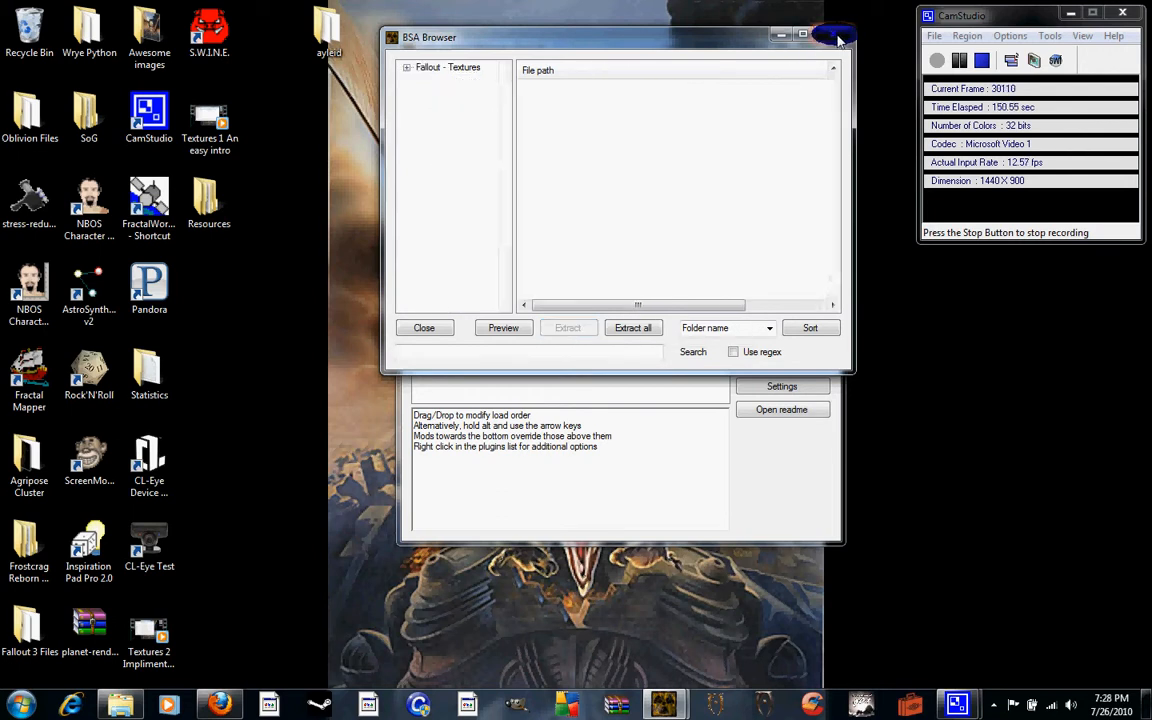
- Check the extracted subfolders in Resources\textures\armor, then close that folder and Fallout Mod Manager
{"action": "double_click", "coordinate": [190, 200]}
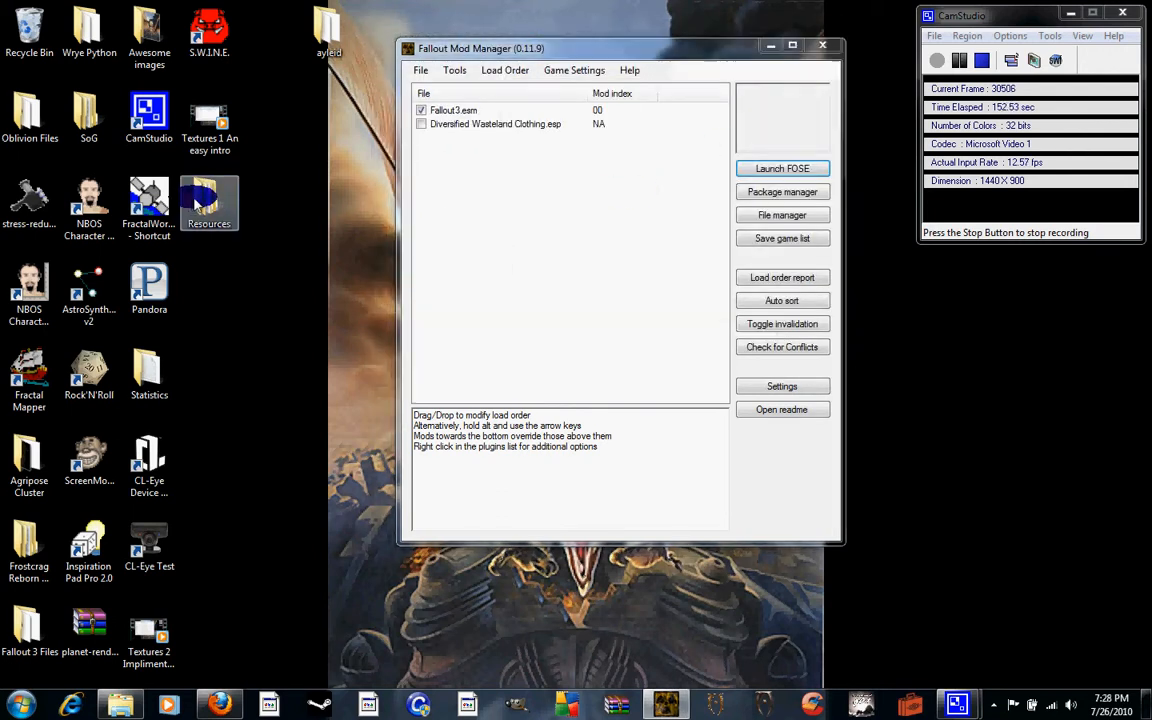
{"action": "left_click", "coordinate": [617, 111]}
{"action": "double_click", "coordinate": [617, 111]}
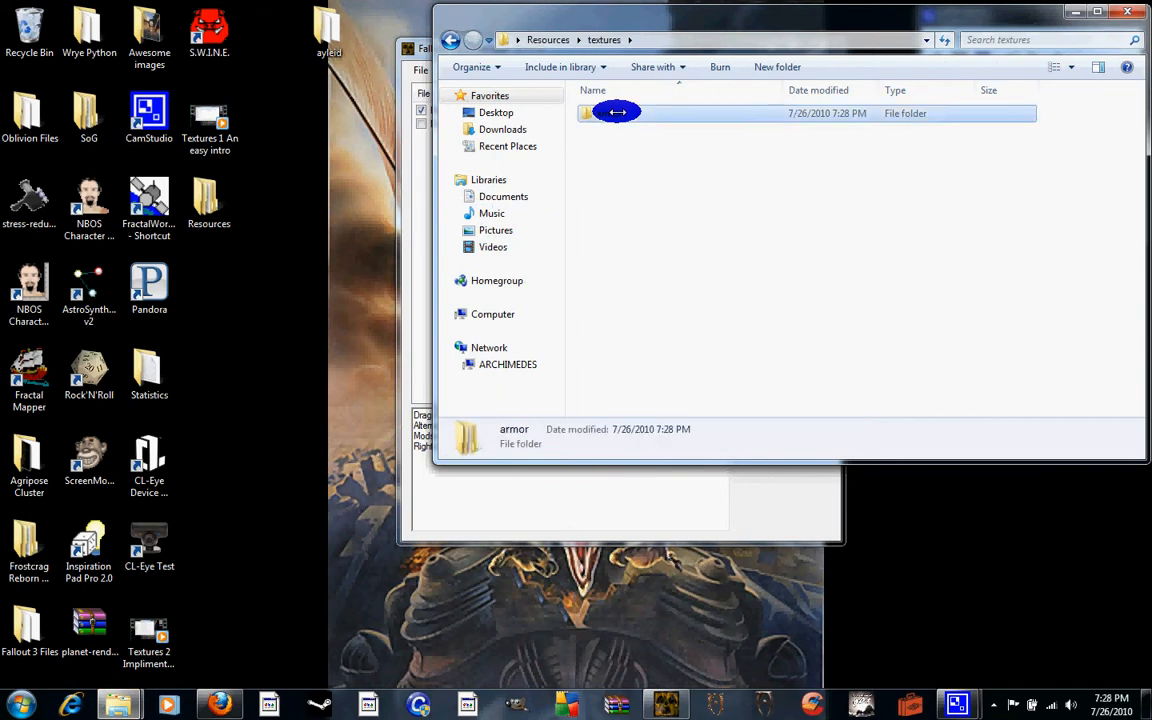
{"action": "double_click", "coordinate": [617, 110]}
{"action": "scroll", "coordinate": [650, 116], "scroll_direction": "down", "scroll_amount": 15}
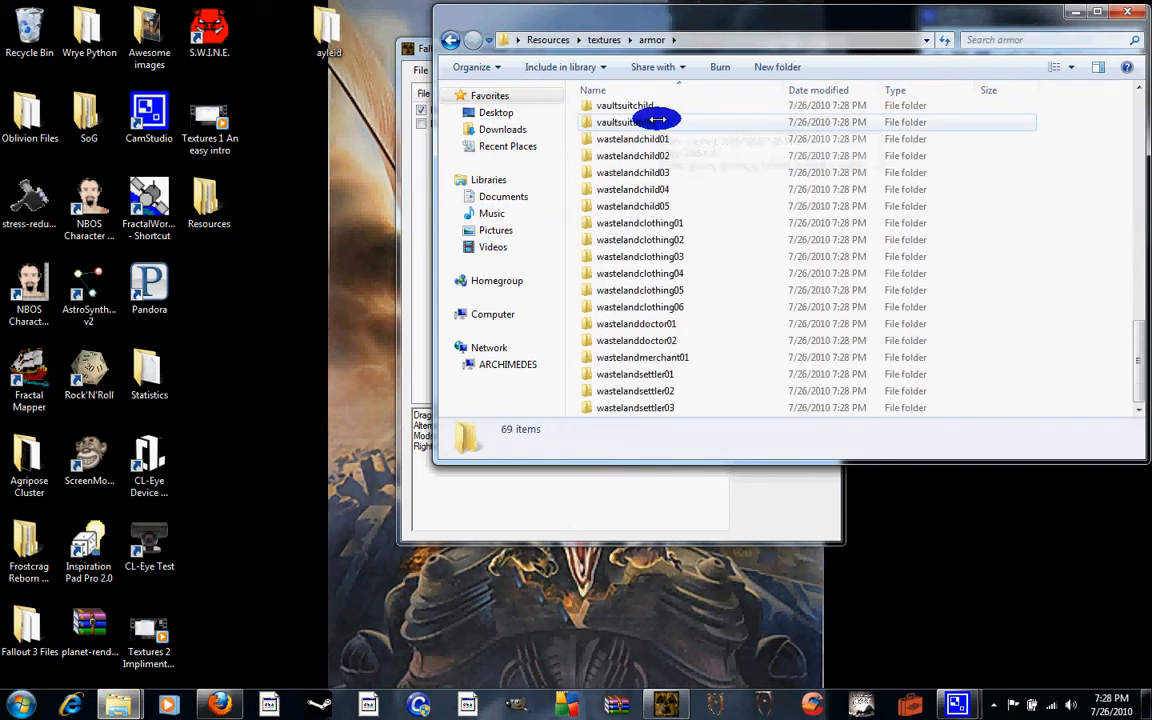
{"action": "scroll", "coordinate": [660, 120], "scroll_direction": "up", "scroll_amount": 15}
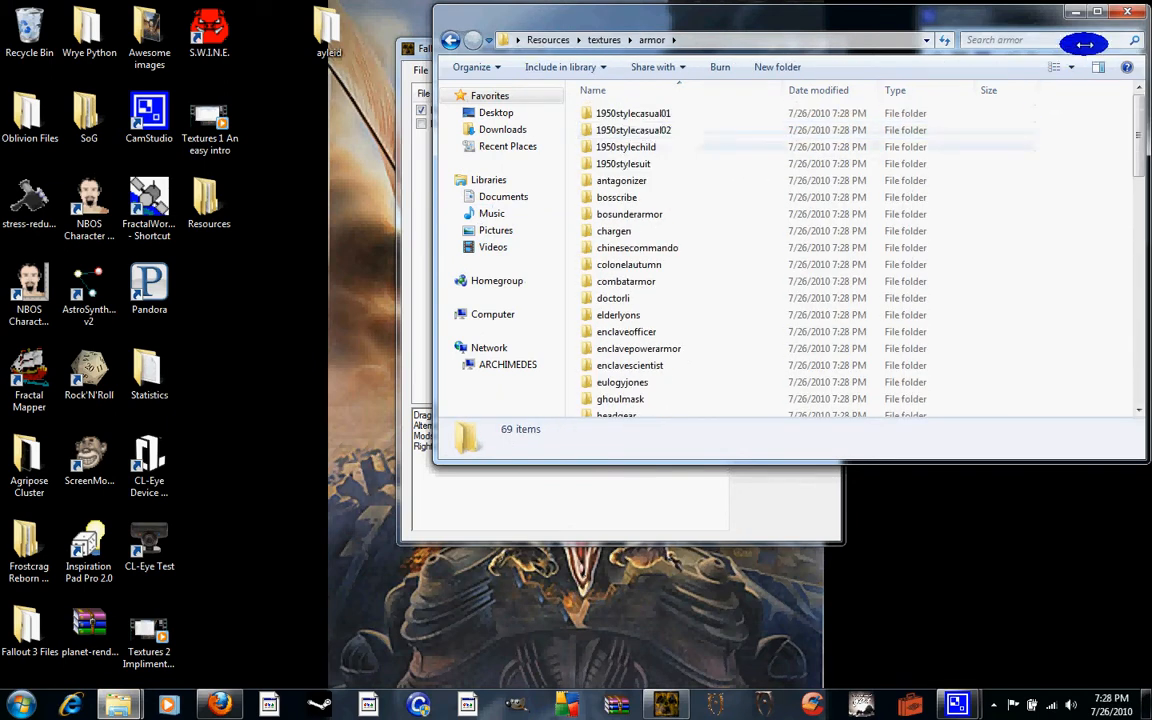
{"action": "left_click", "coordinate": [1127, 11]}
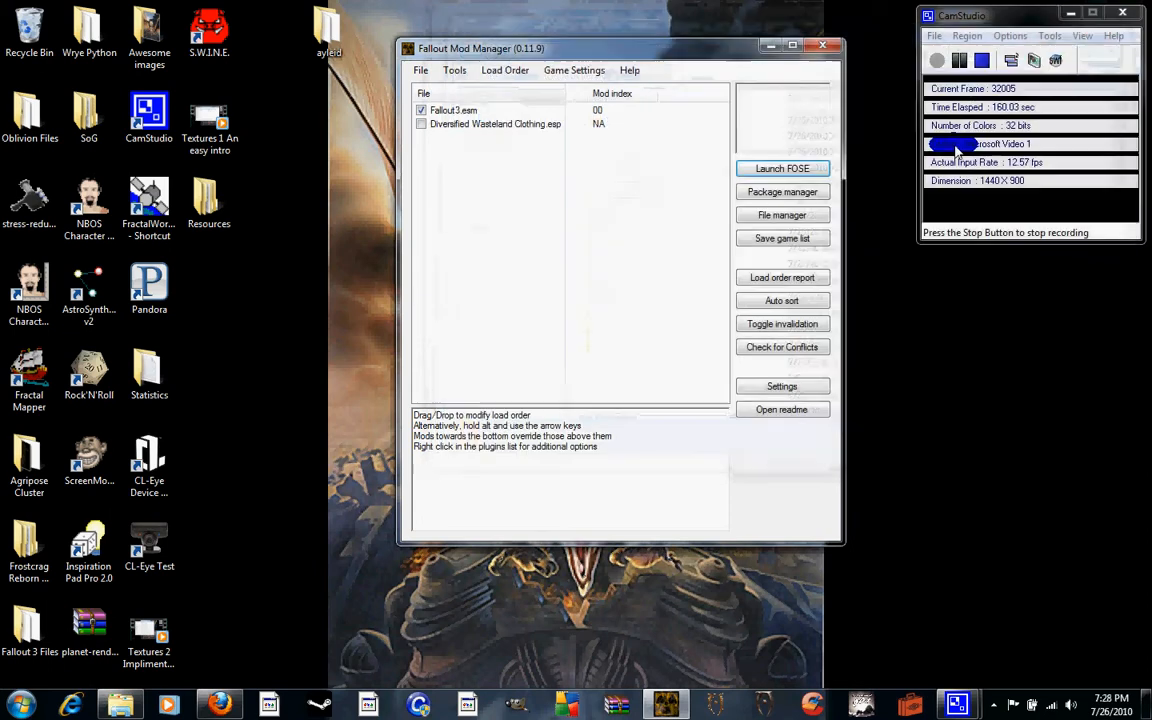
{"action": "left_click", "coordinate": [822, 50]}
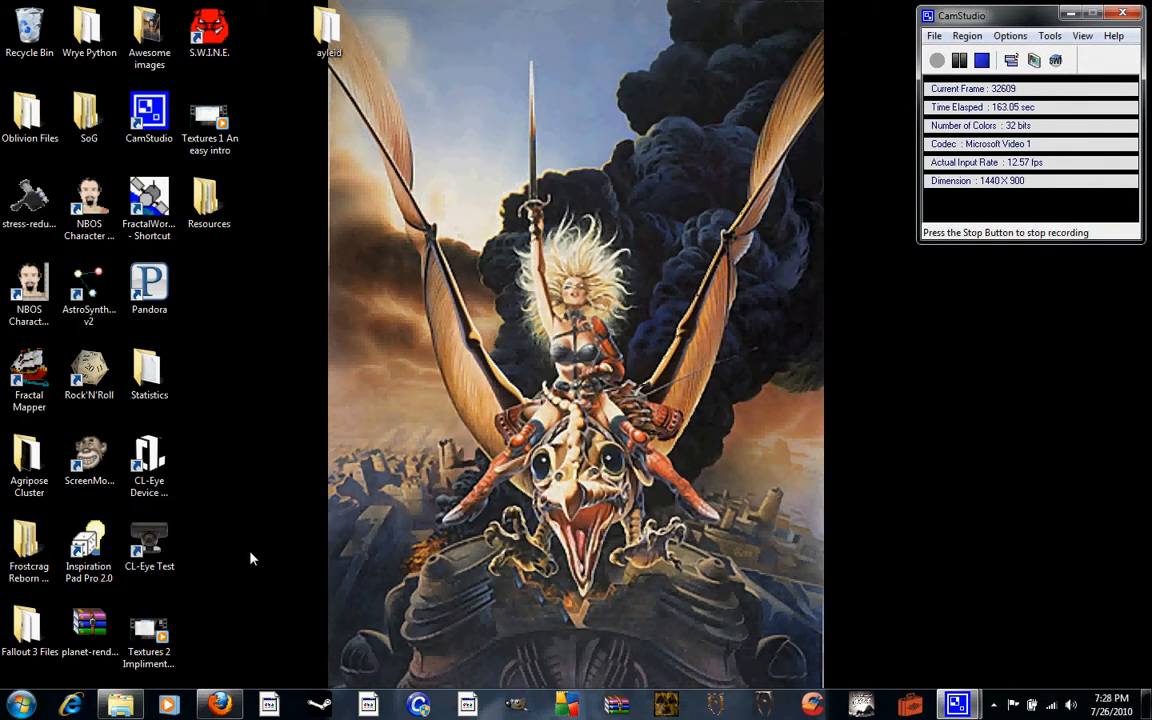
- Open the game's Textures folder at Program Files (x86)\Bethesda Softworks\Fallout 3\Data on the C: drive
{"action": "left_click", "coordinate": [20, 706]}
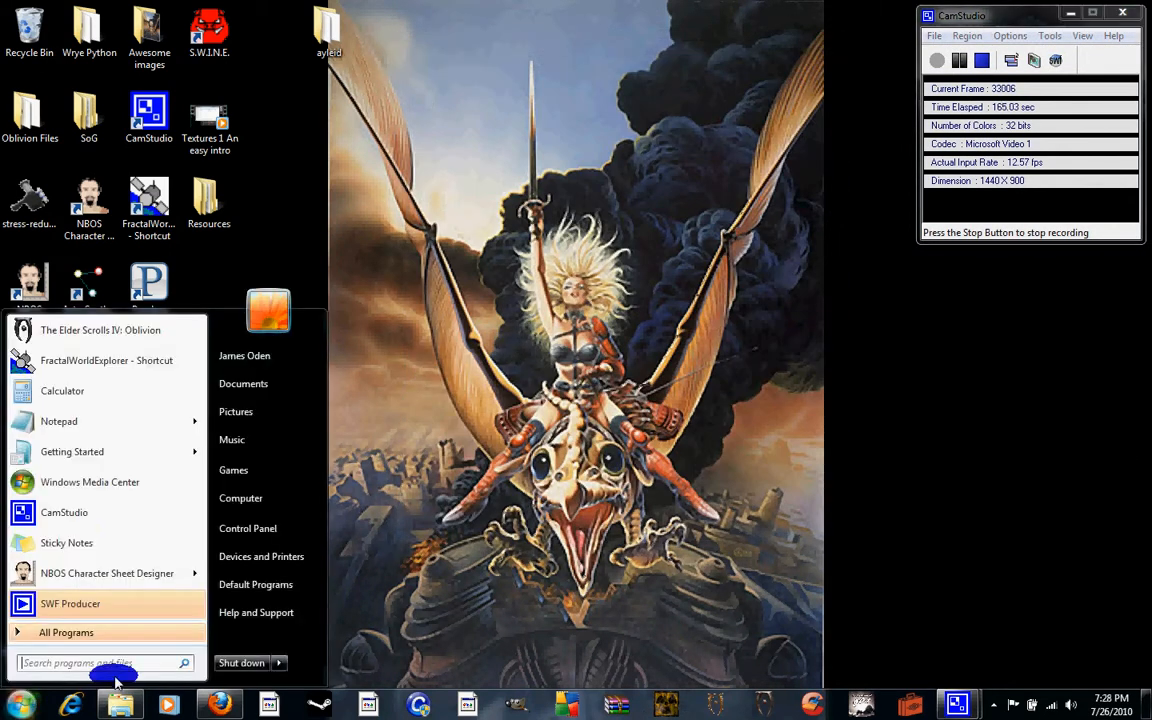
{"action": "left_click", "coordinate": [208, 451]}
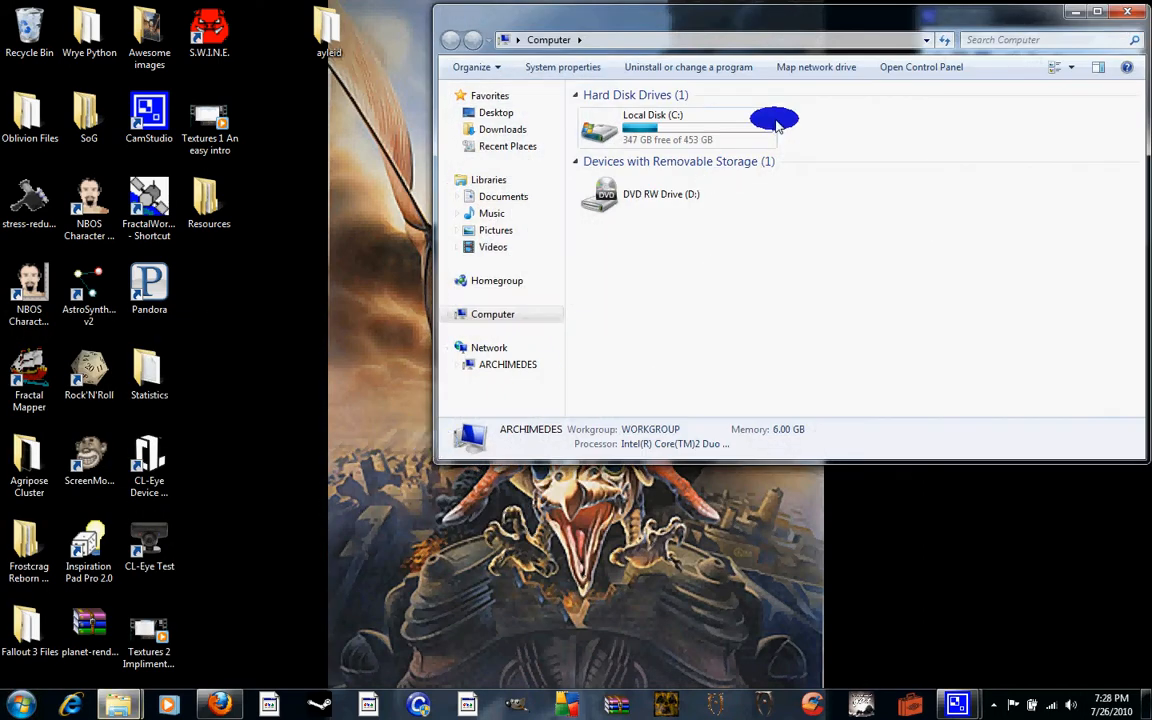
{"action": "double_click", "coordinate": [745, 130]}
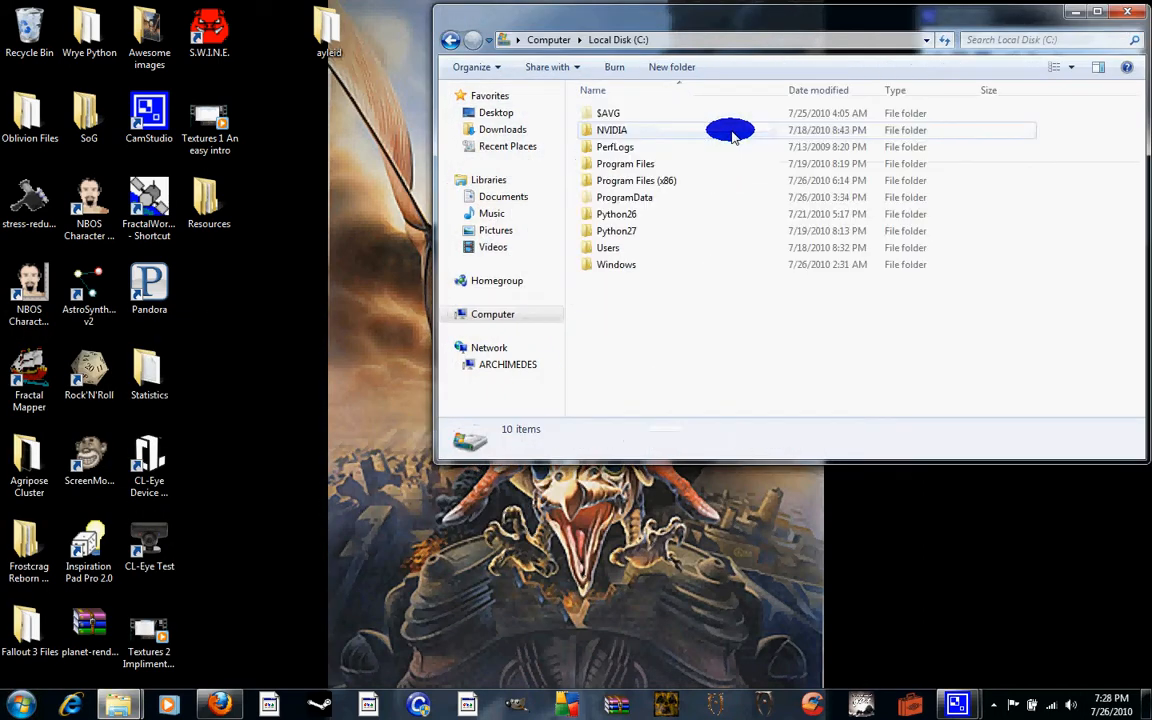
{"action": "double_click", "coordinate": [663, 180]}
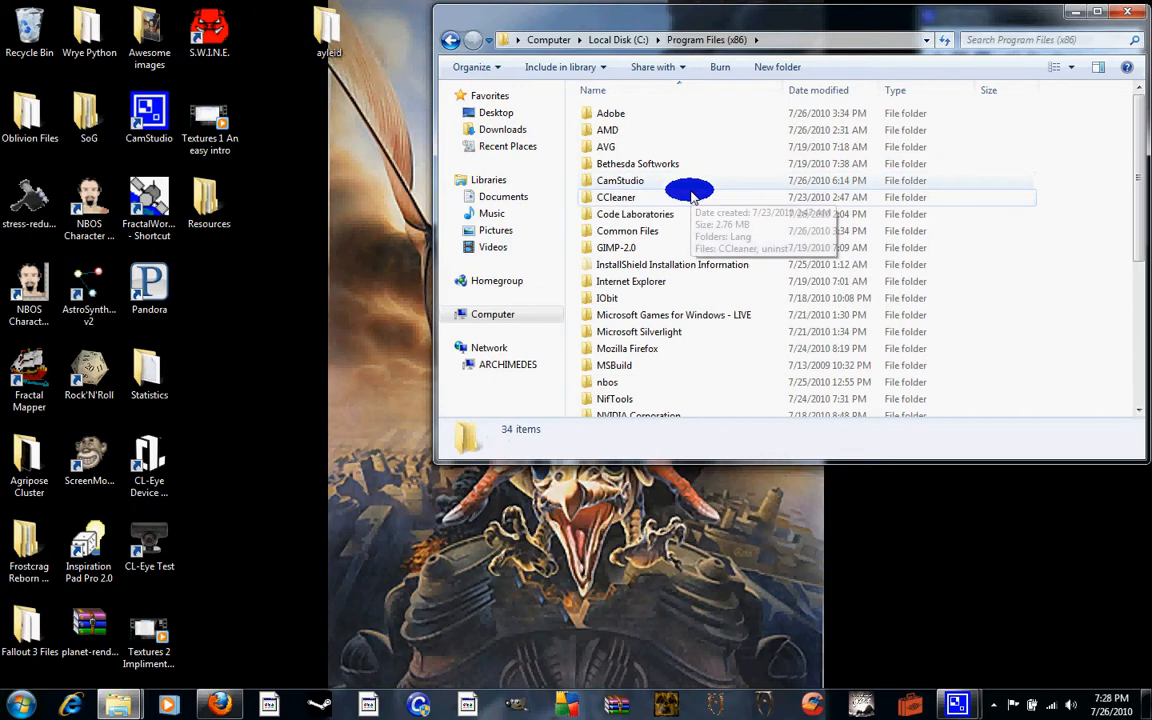
{"action": "left_click", "coordinate": [648, 166]}
{"action": "double_click", "coordinate": [648, 166]}
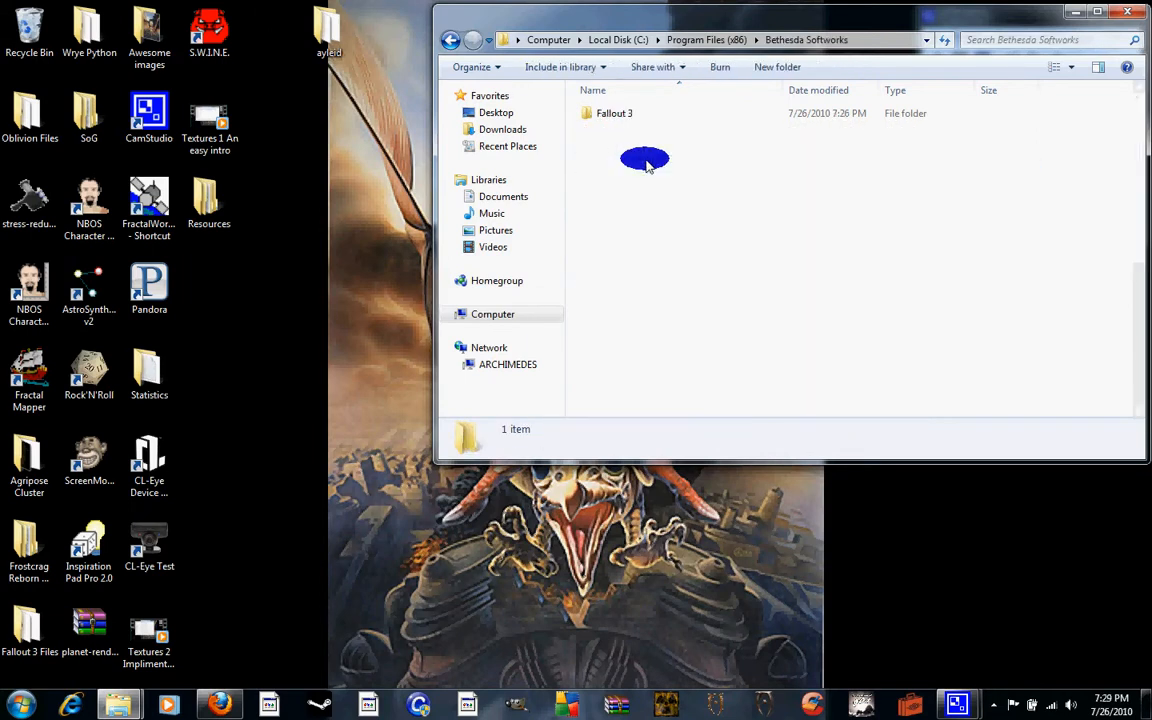
{"action": "double_click", "coordinate": [622, 114]}
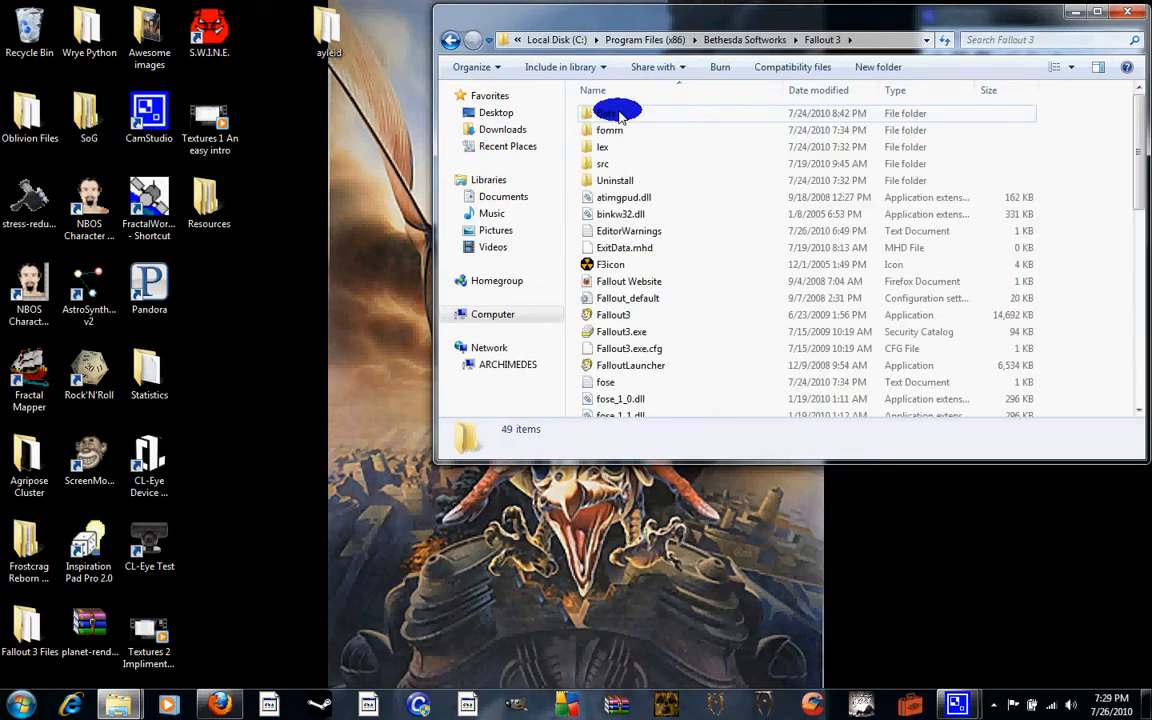
{"action": "double_click", "coordinate": [638, 116]}
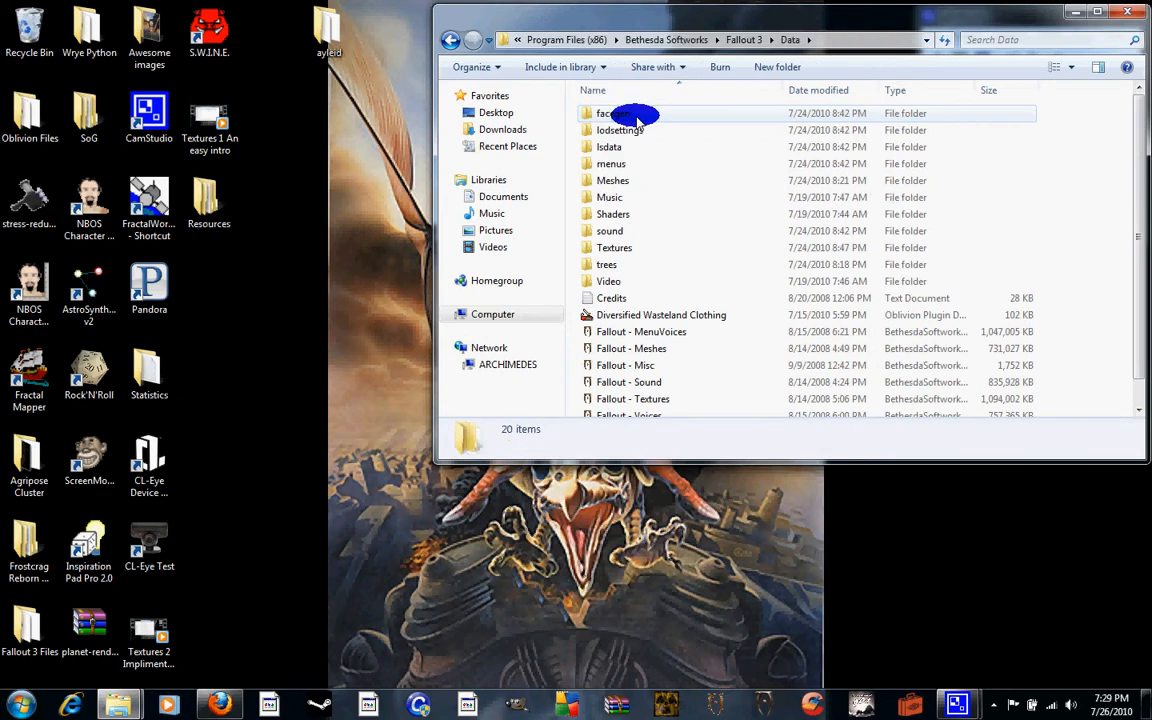
{"action": "double_click", "coordinate": [643, 246]}
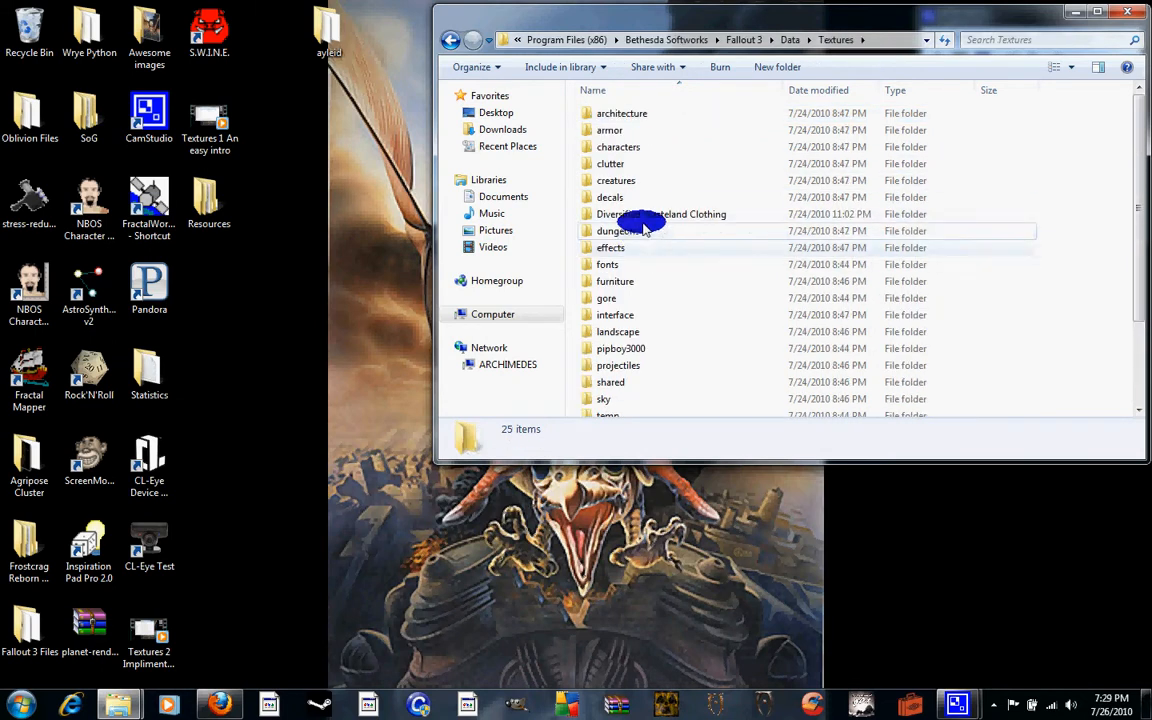
- Create a folder named My first texture mod inside Textures and open it
{"action": "right_click", "coordinate": [1072, 120]}
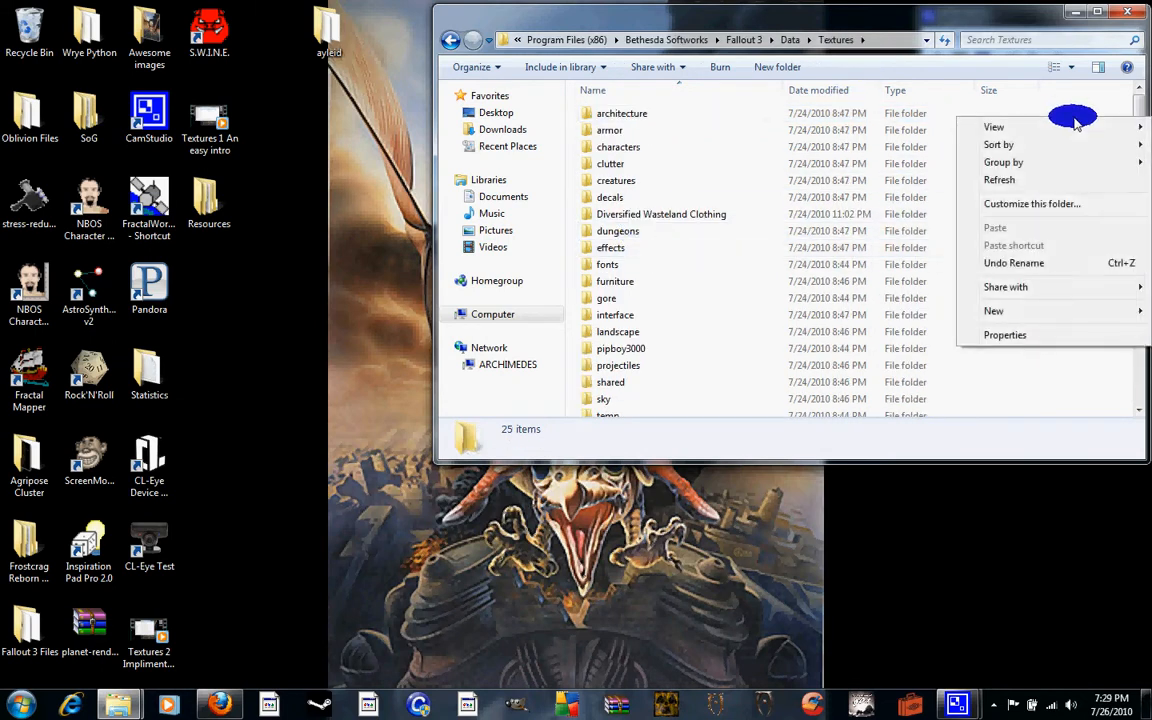
{"action": "left_click", "coordinate": [940, 311]}
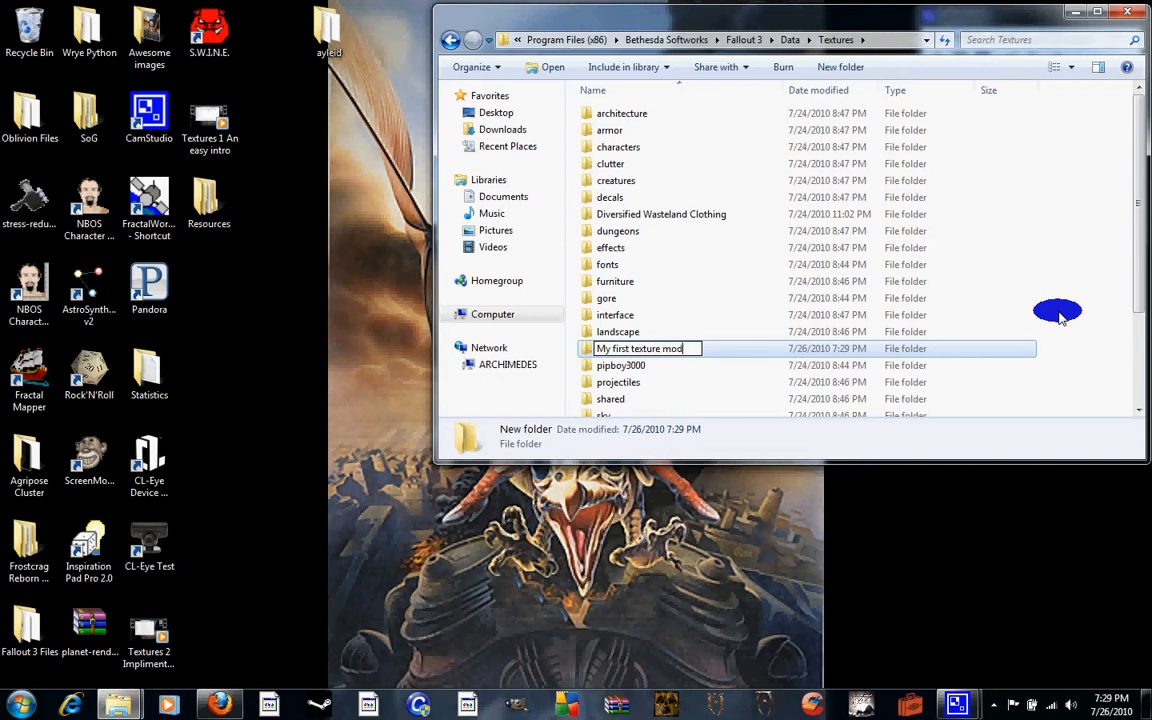
{"action": "key", "text": "Return"}
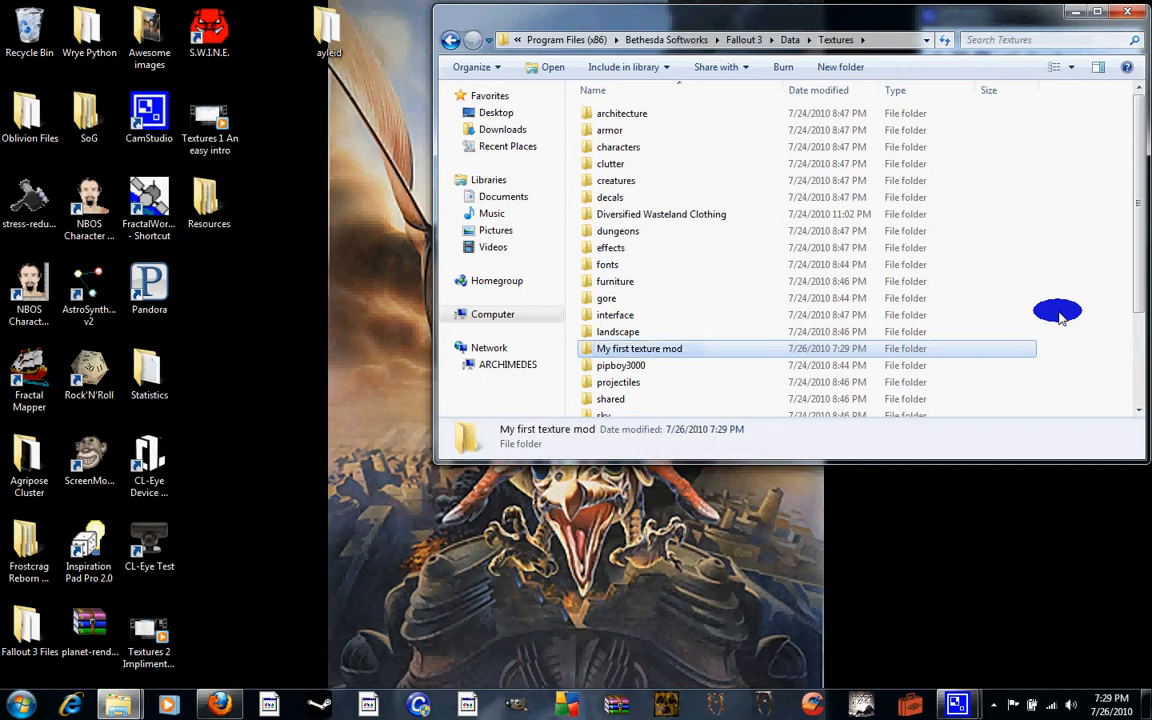
{"action": "double_click", "coordinate": [633, 350]}
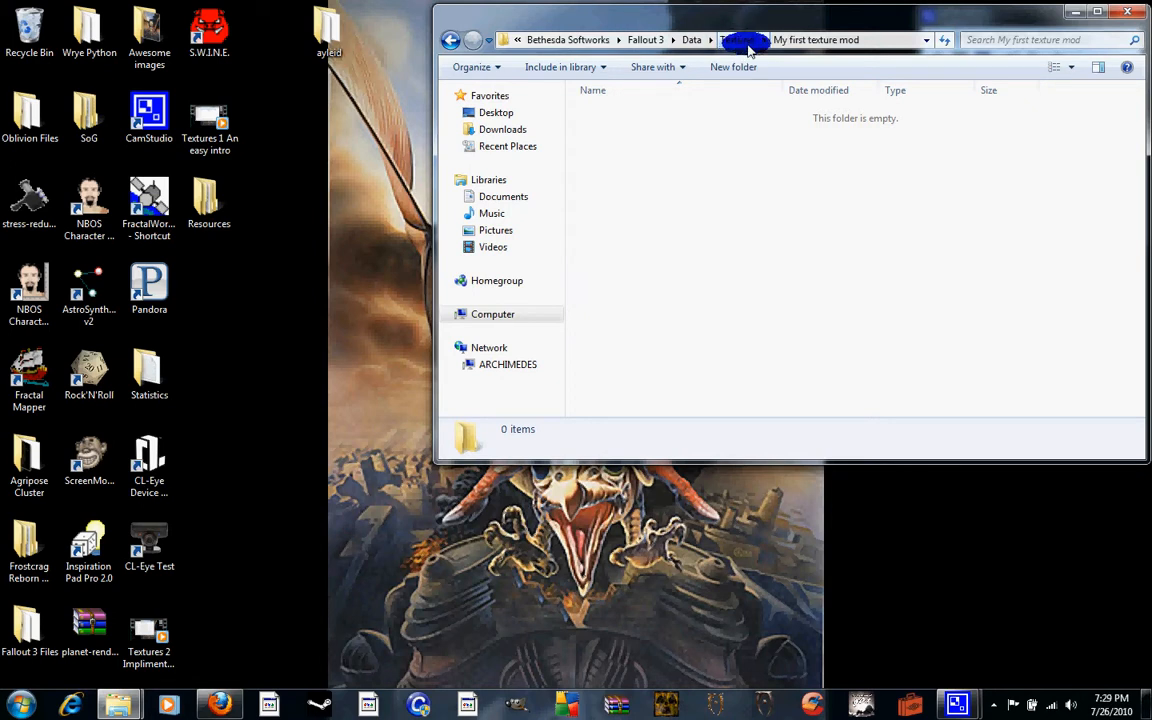
- Open Resources\textures\armor\1950stylecasual01 in a second window, placed so the My first texture mod window stays accessible
{"action": "double_click", "coordinate": [210, 195]}
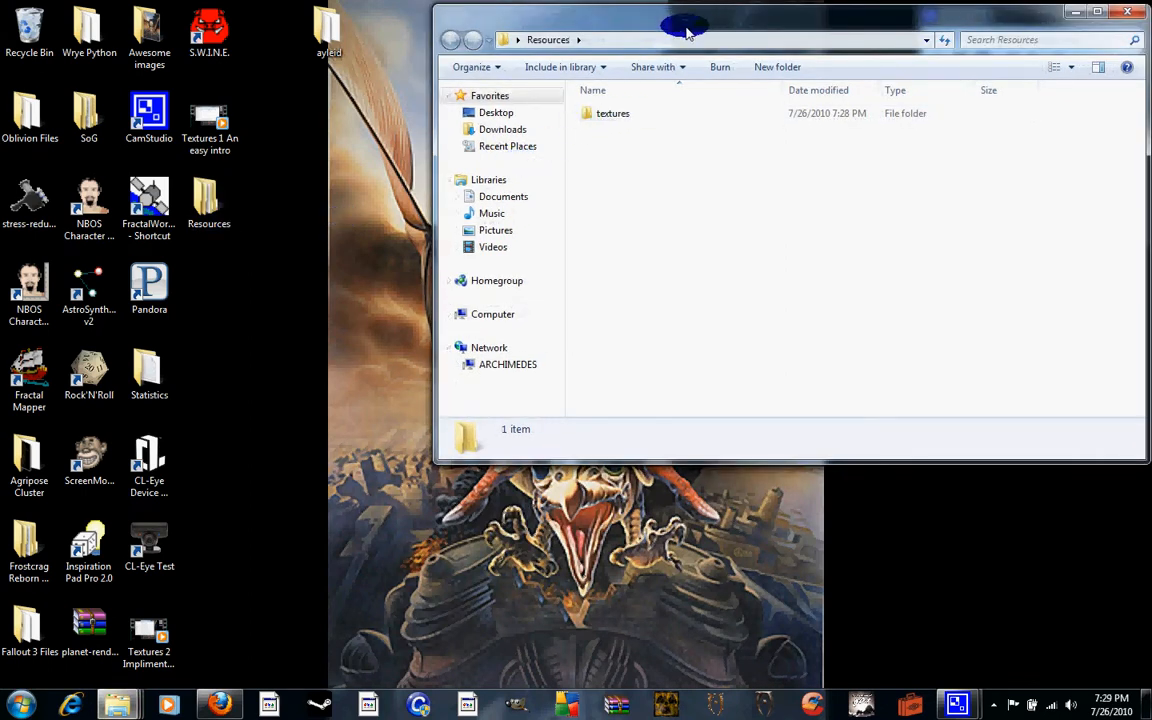
{"action": "left_click_drag", "start_coordinate": [686, 31], "coordinate": [380, 188]}
{"action": "double_click", "coordinate": [318, 273]}
{"action": "left_click", "coordinate": [350, 280]}
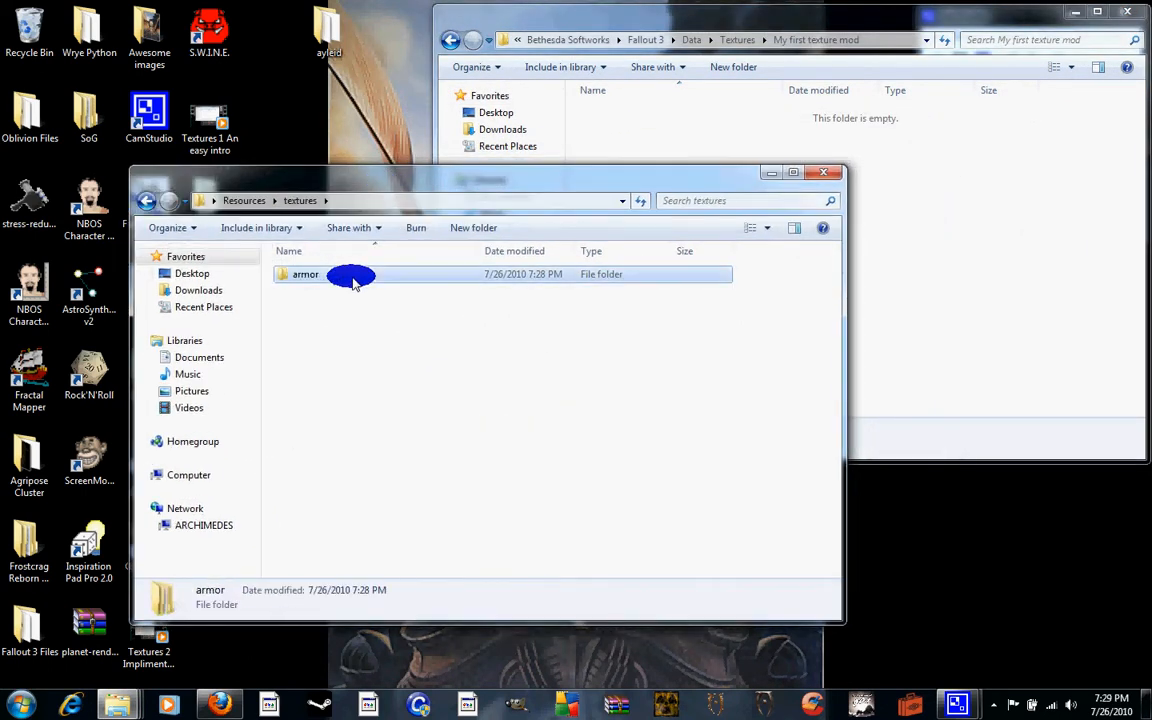
{"action": "double_click", "coordinate": [352, 280]}
{"action": "right_click", "coordinate": [322, 275]}
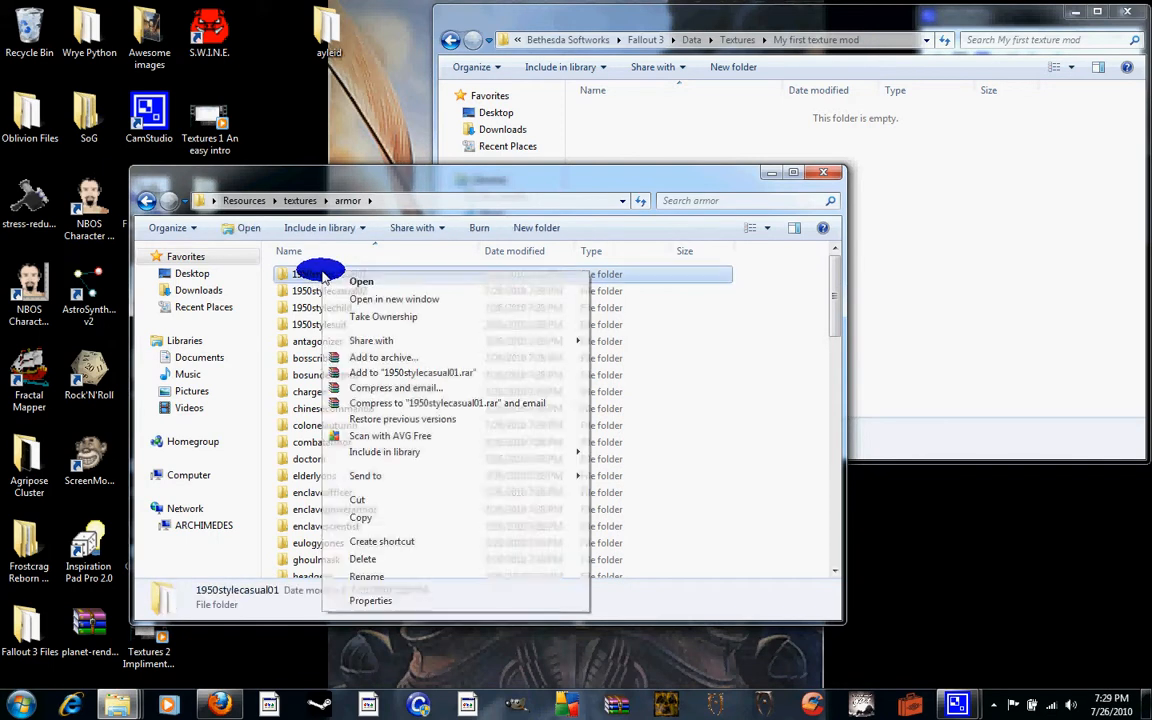
{"action": "double_click", "coordinate": [285, 272]}
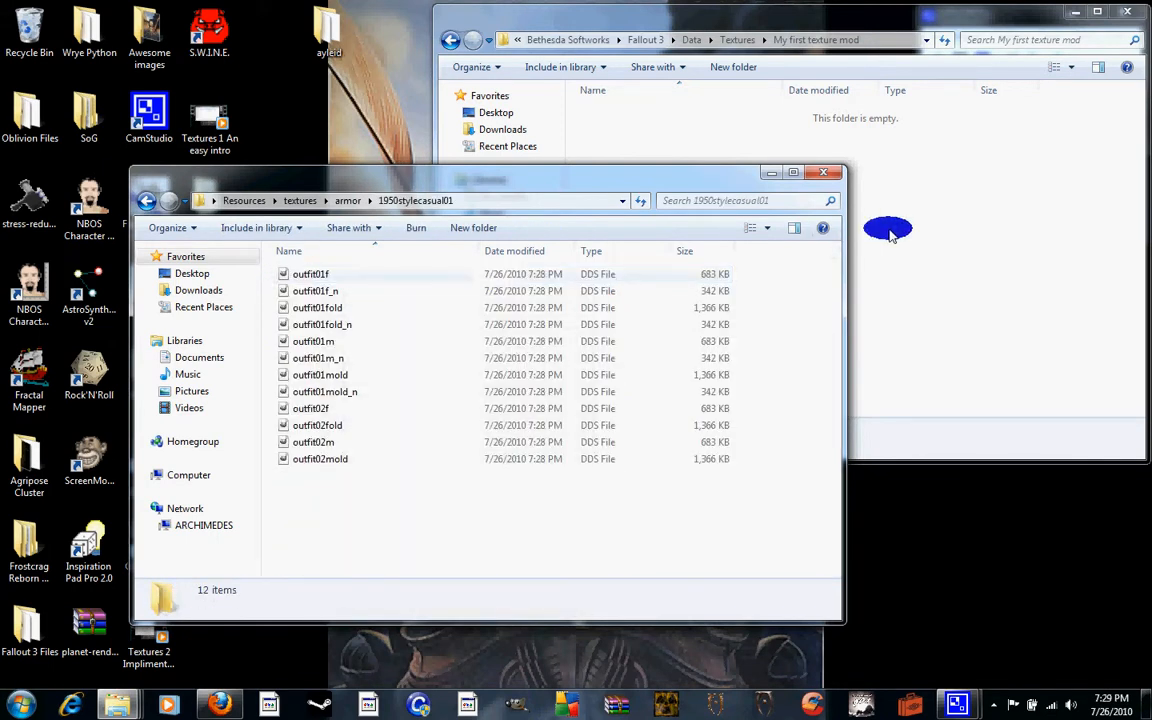
{"action": "left_click_drag", "start_coordinate": [595, 180], "coordinate": [529, 219]}
- Create two subfolders named M and F in the My first texture mod folder and open the M folder
{"action": "left_click", "coordinate": [810, 193]}
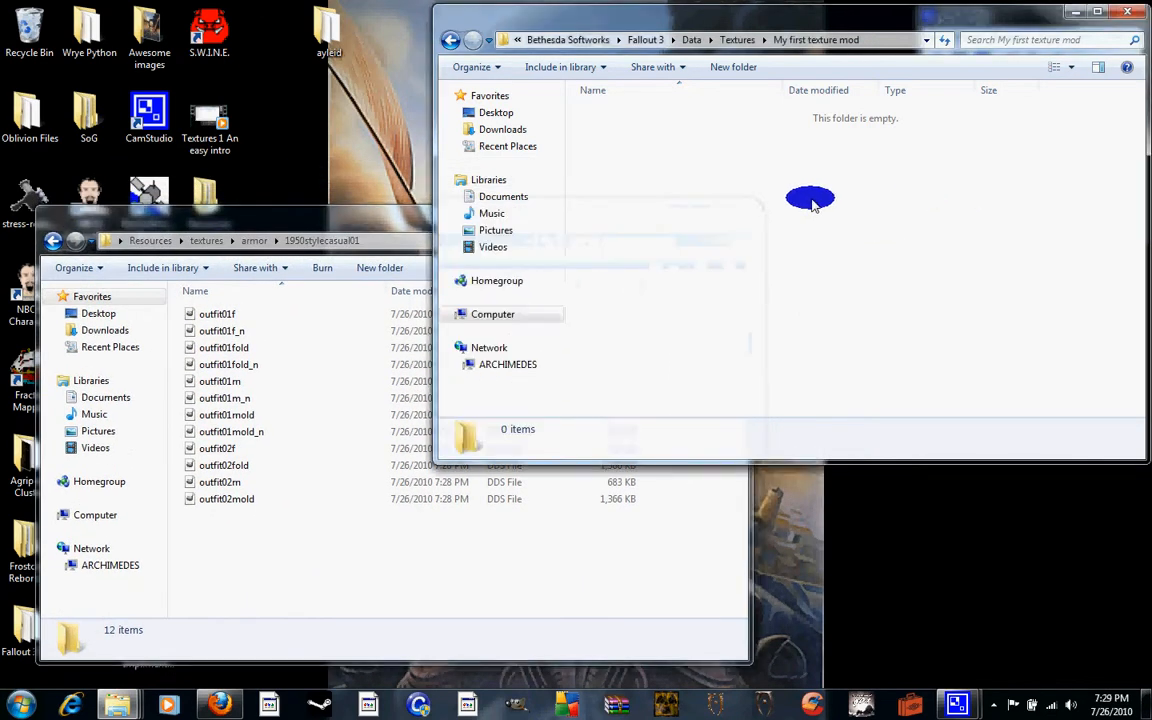
{"action": "right_click", "coordinate": [797, 200]}
{"action": "mouse_move", "coordinate": [830, 391]}
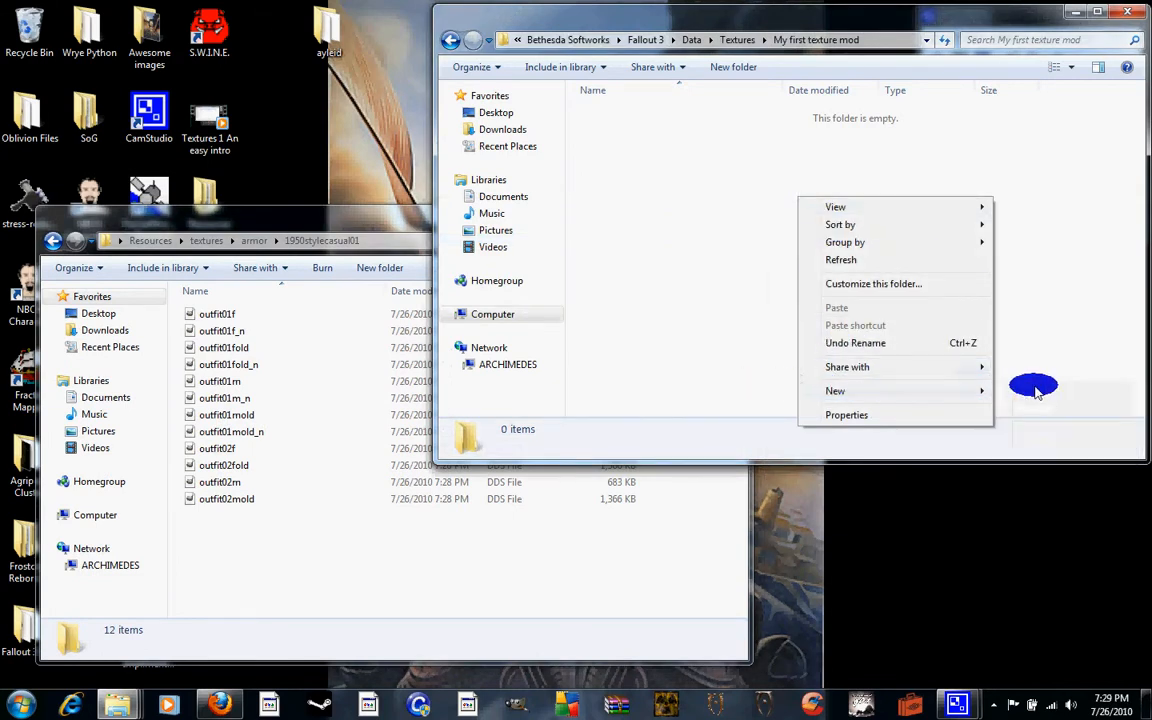
{"action": "left_click", "coordinate": [1005, 391]}
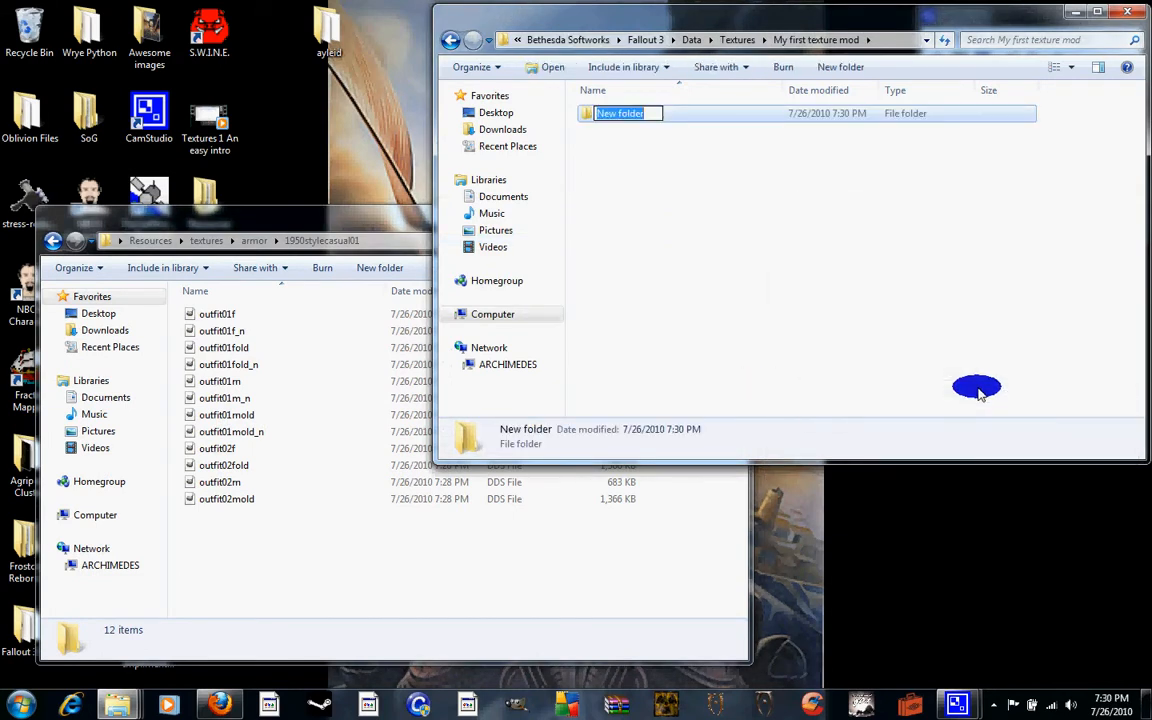
{"action": "right_click", "coordinate": [714, 268]}
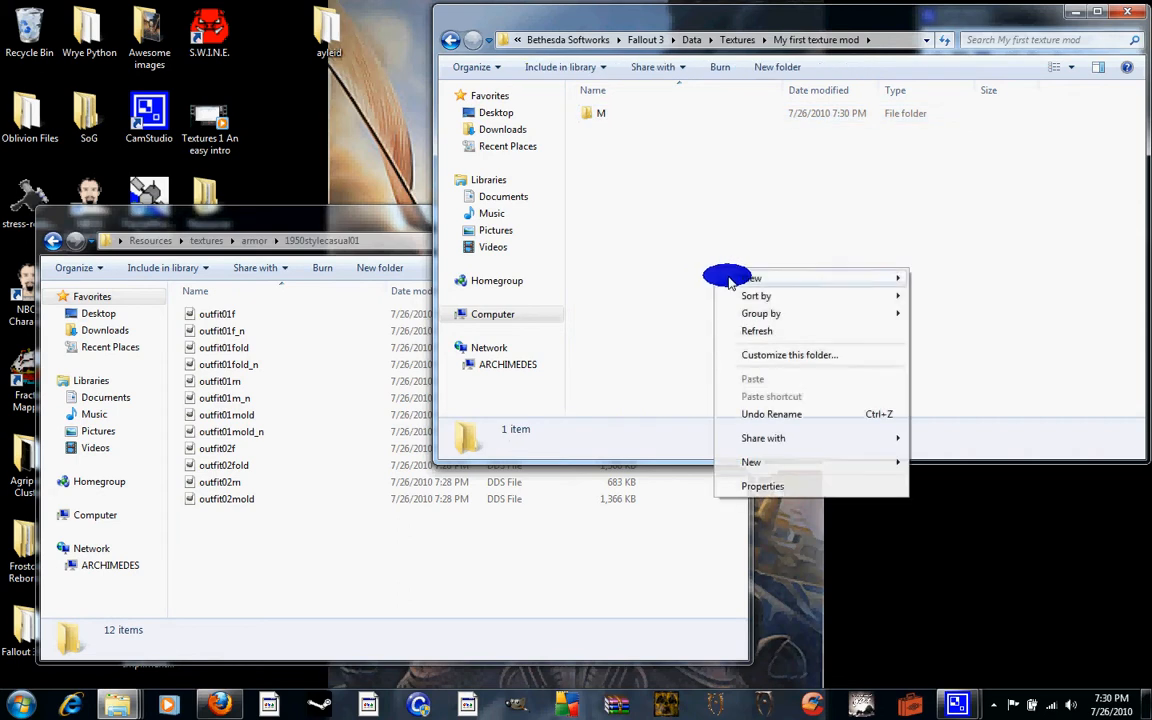
{"action": "mouse_move", "coordinate": [808, 468]}
{"action": "left_click", "coordinate": [946, 462]}
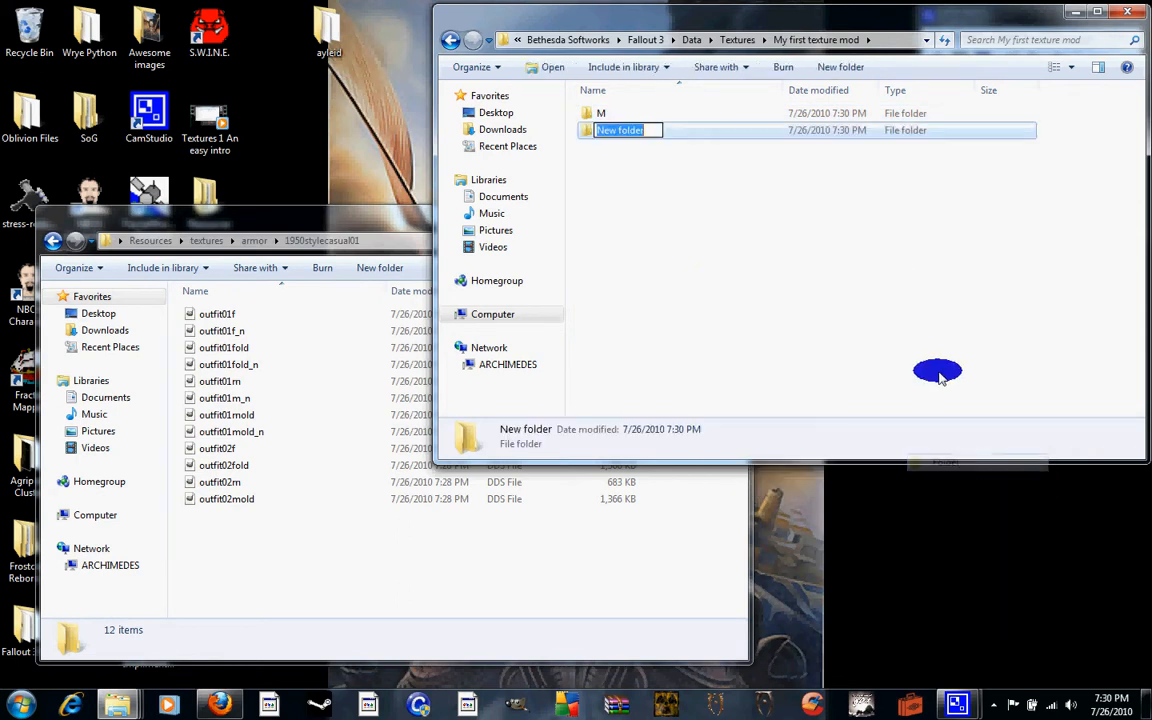
{"action": "key", "text": "Return"}
{"action": "left_click", "coordinate": [805, 315]}
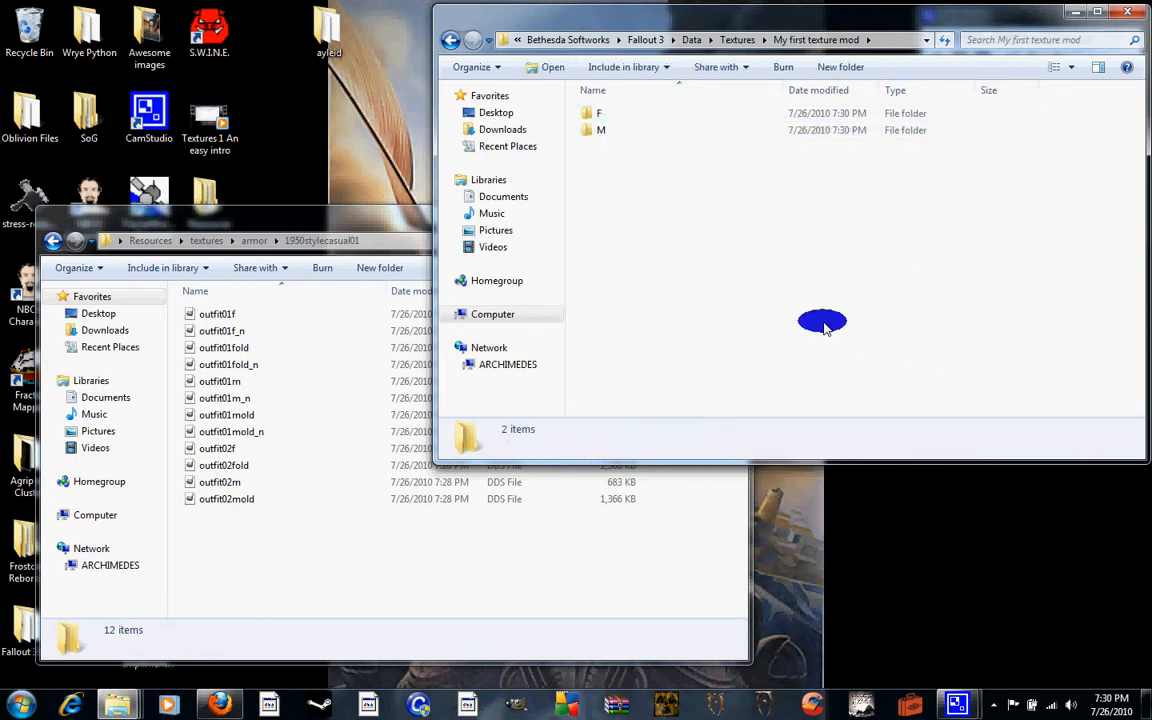
{"action": "double_click", "coordinate": [600, 130]}
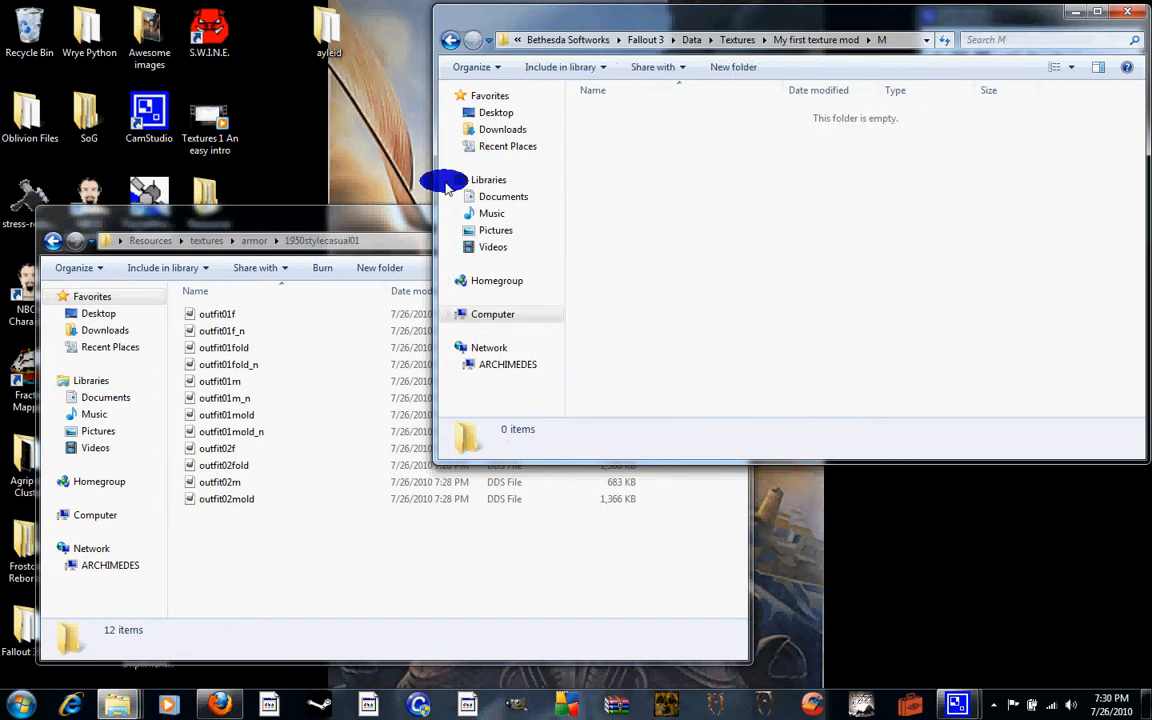
- Copy outfit01m, outfit01m_n, outfit01mold and outfit01mold_n from 1950stylecasual01 into the mod's M folder
{"action": "left_click", "coordinate": [333, 220]}
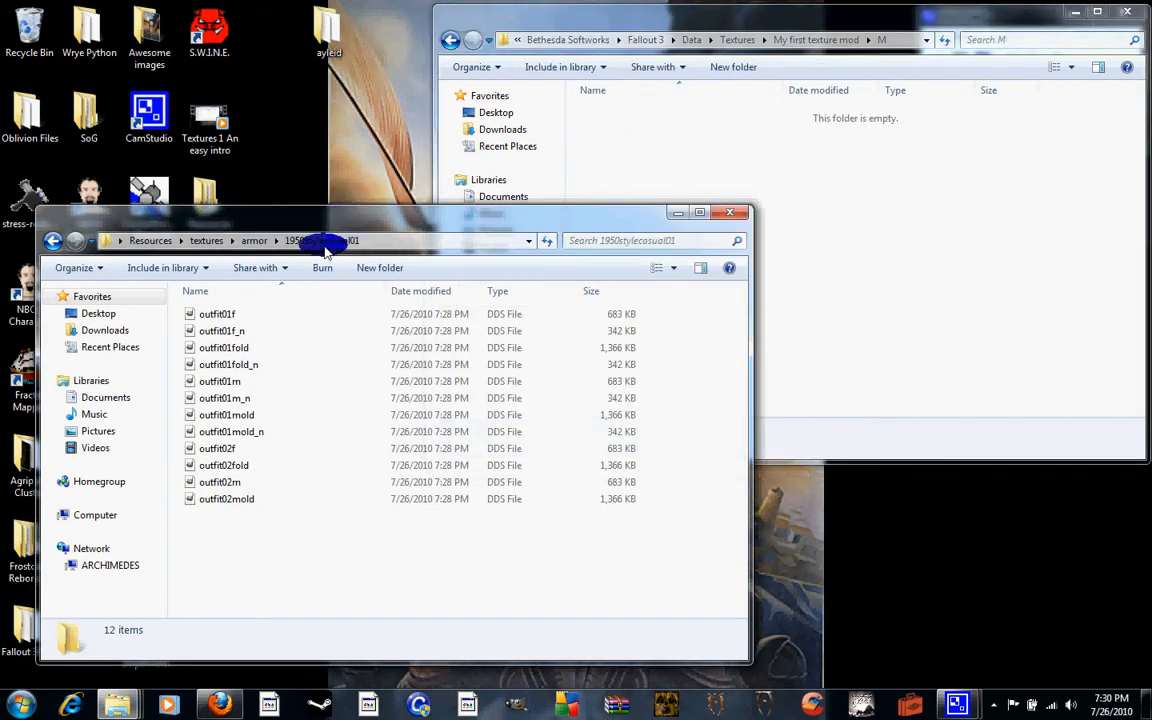
{"action": "left_click", "coordinate": [260, 382]}
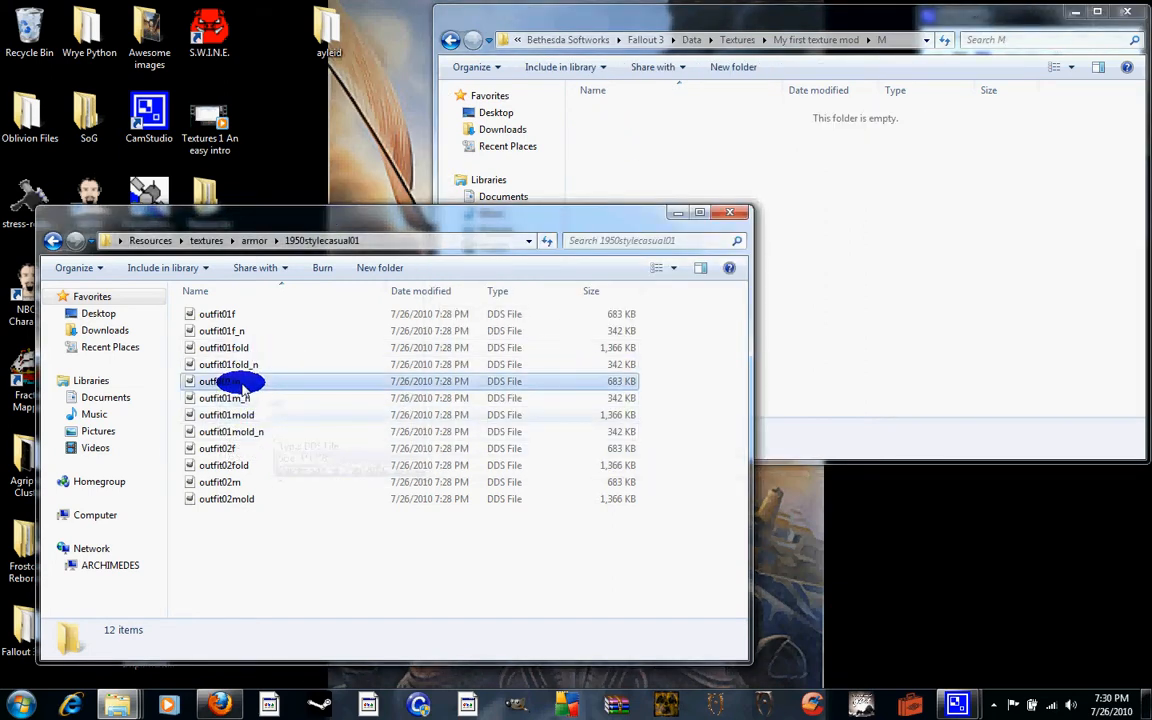
{"action": "key", "text": "shift+Down"}
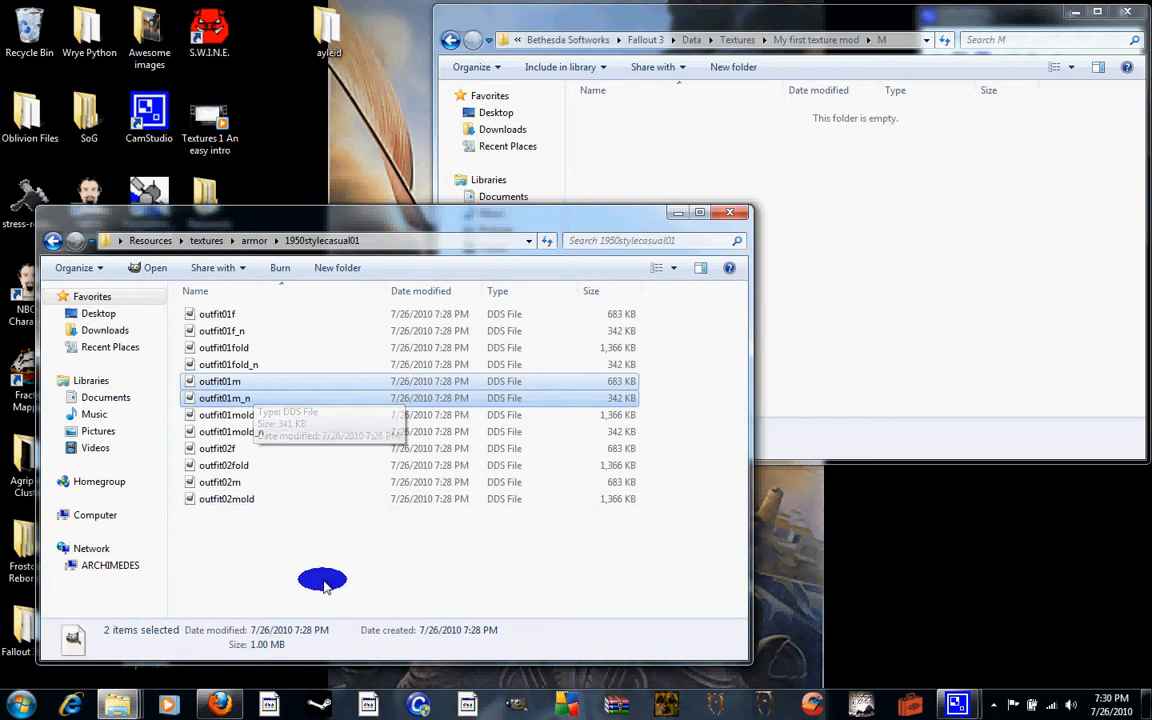
{"action": "key", "text": "shift+Down"}
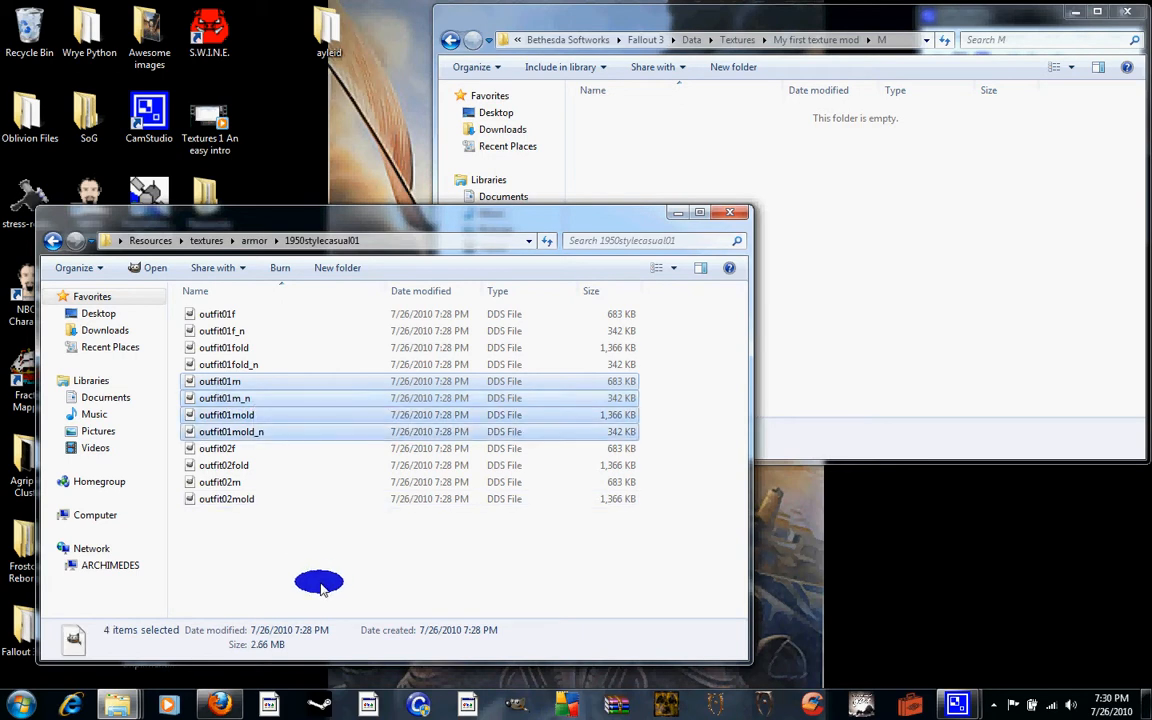
{"action": "key", "text": "shift+Down"}
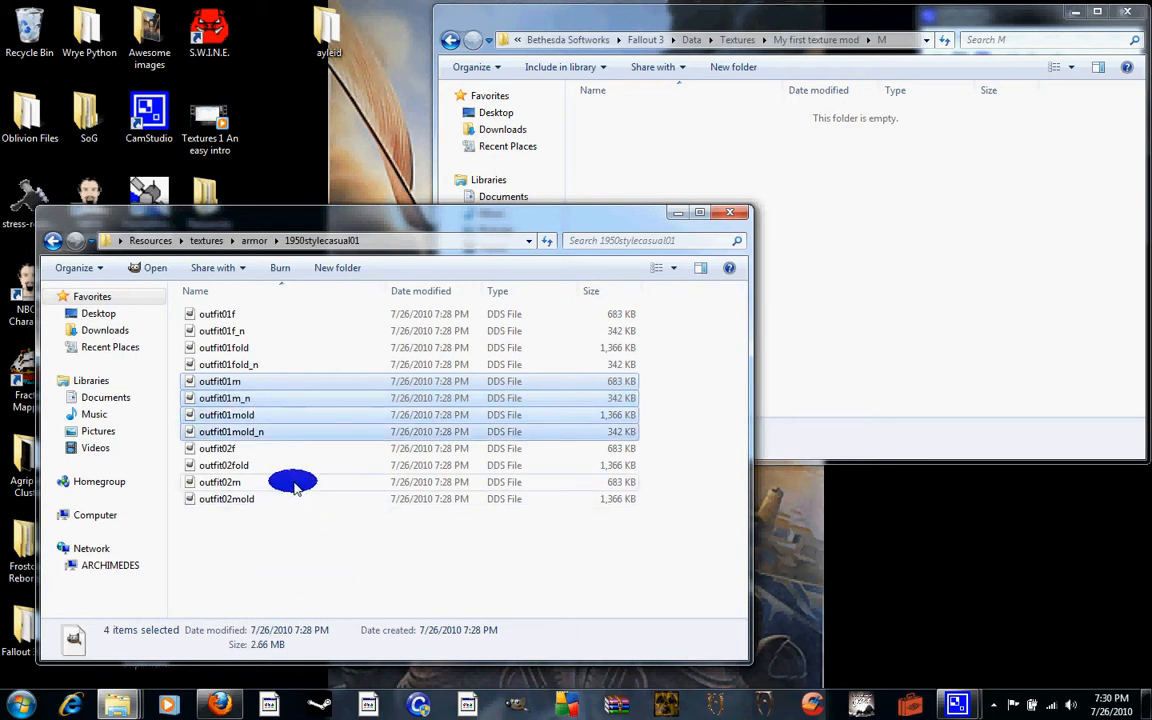
{"action": "right_click", "coordinate": [243, 430]}
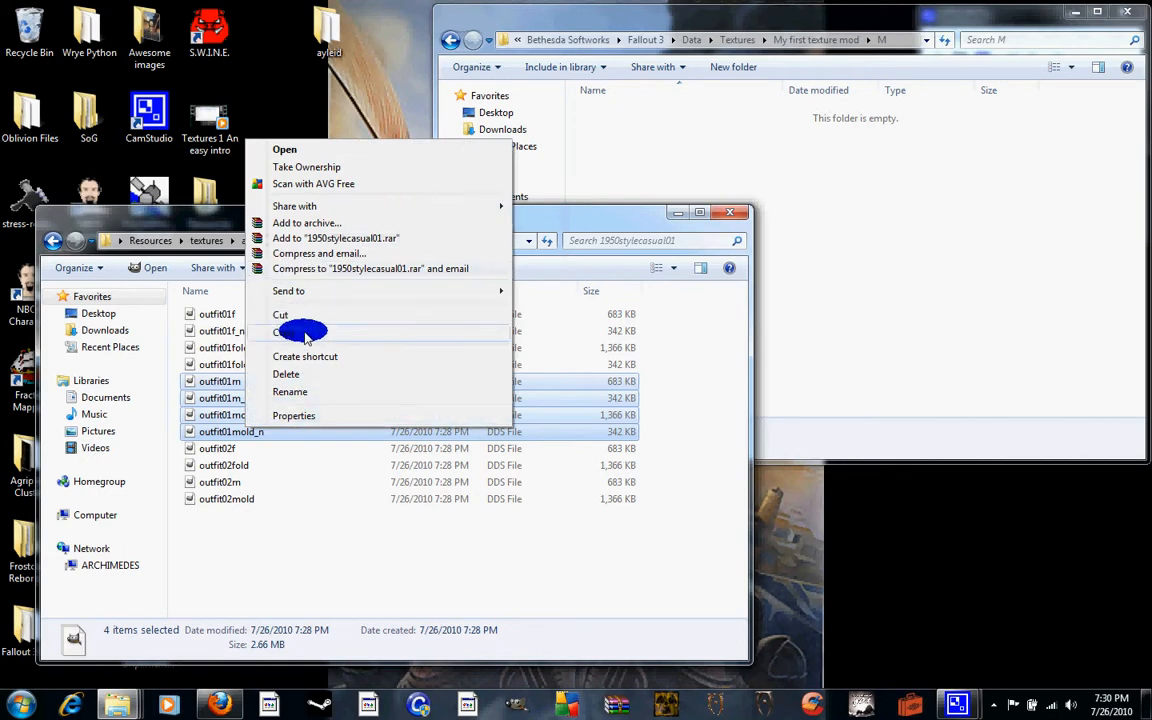
{"action": "left_click", "coordinate": [305, 334]}
{"action": "left_click", "coordinate": [825, 267]}
{"action": "right_click", "coordinate": [777, 257]}
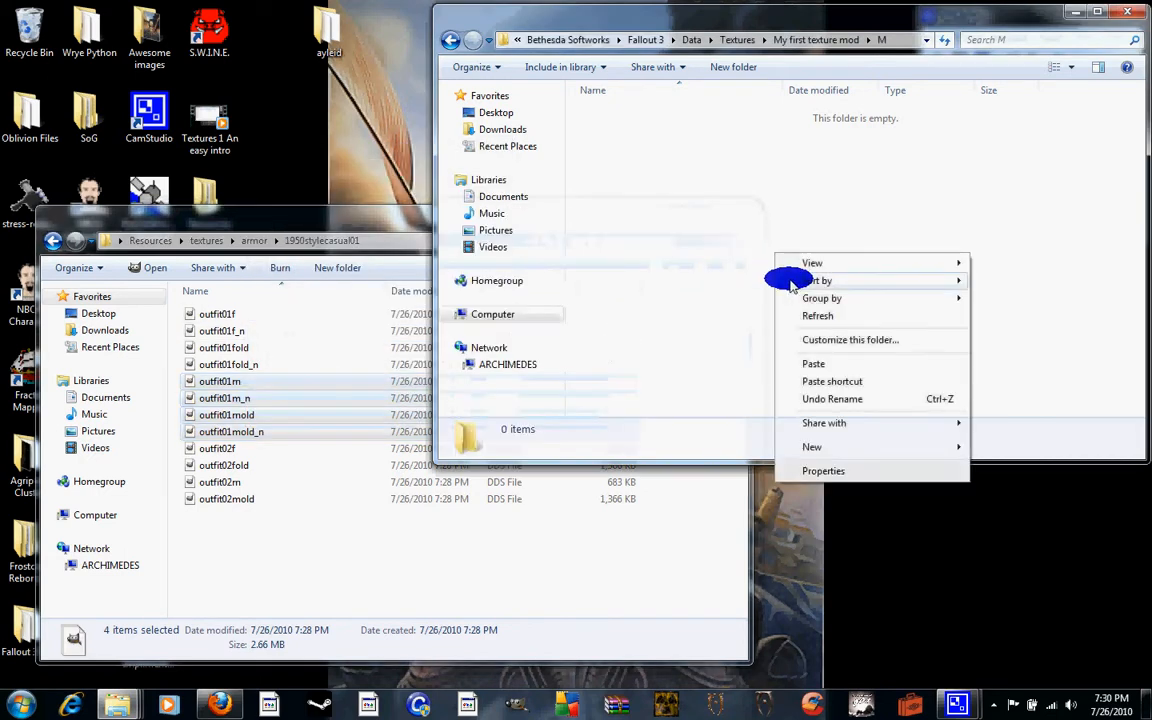
{"action": "left_click", "coordinate": [819, 367]}
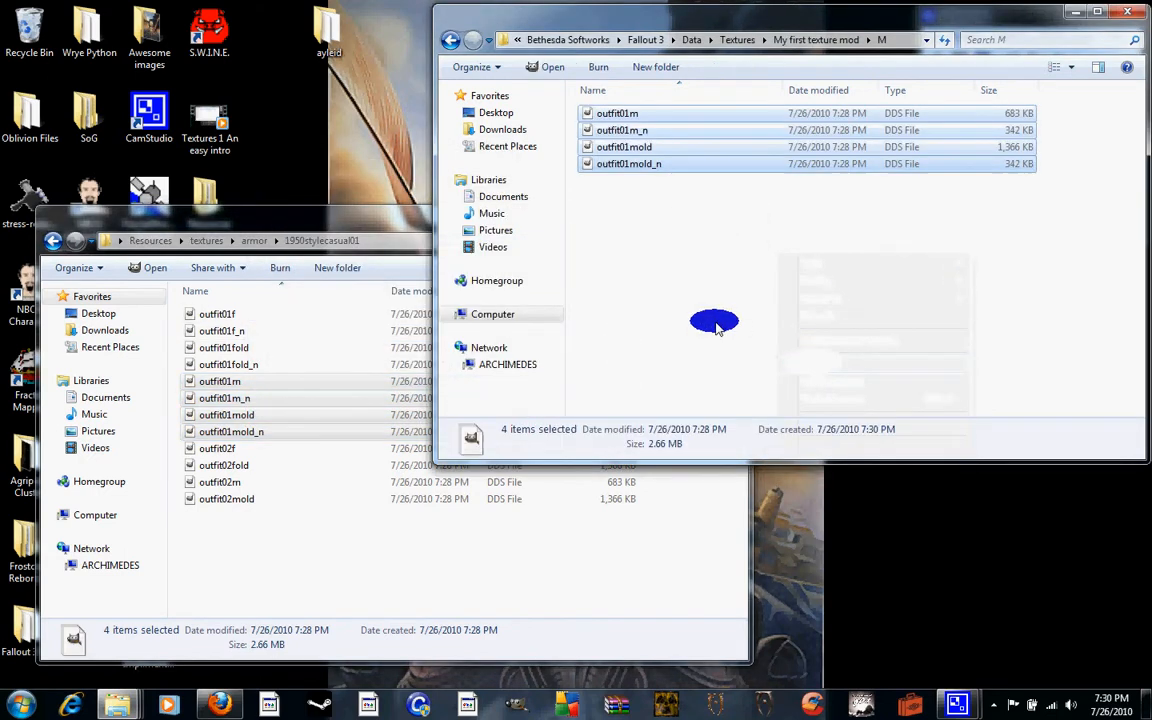
- Open the mod's F folder and copy outfit01f, outfit01f_n, outfit01fold and outfit01fold_n from 1950stylecasual01 into it
{"action": "left_click", "coordinate": [448, 40]}
{"action": "double_click", "coordinate": [622, 112]}
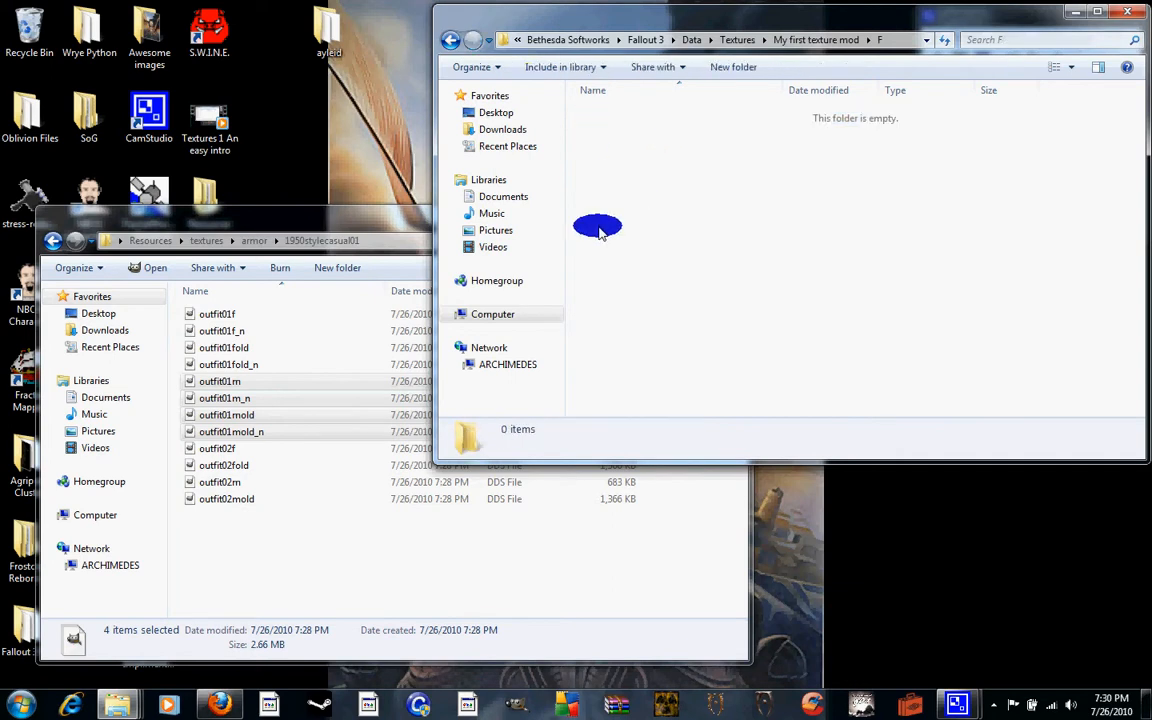
{"action": "left_click", "coordinate": [290, 216]}
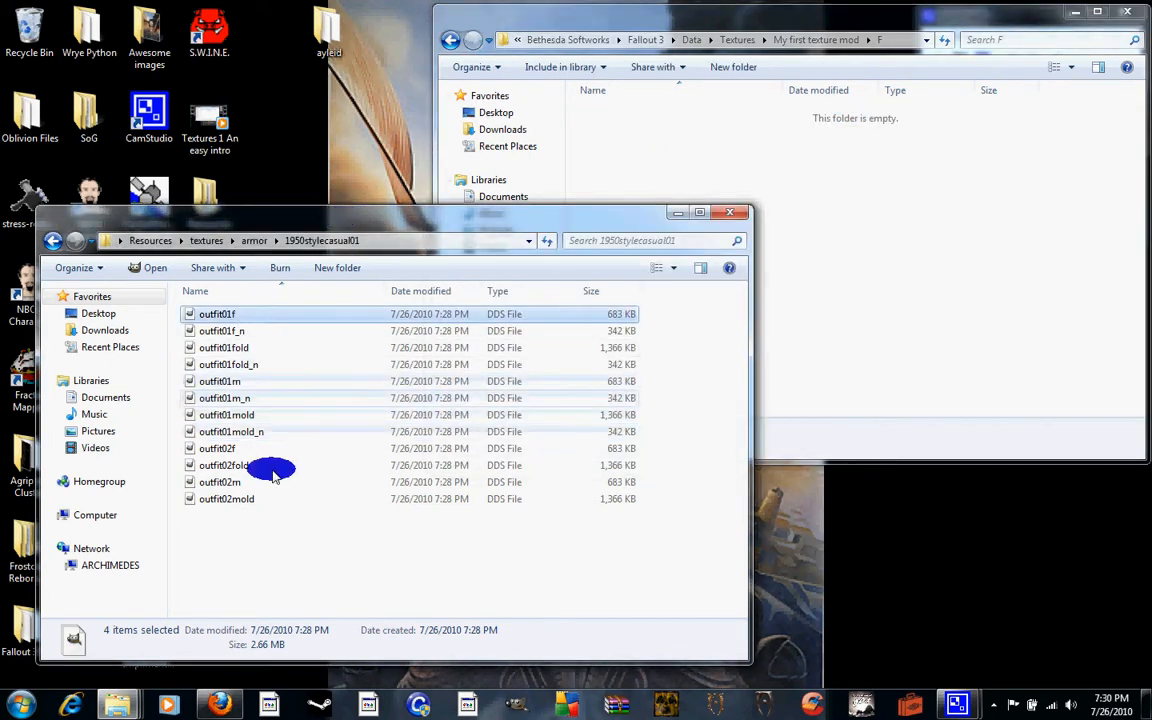
{"action": "key", "text": "shift+Down"}
{"action": "key", "text": "shift+Down"}
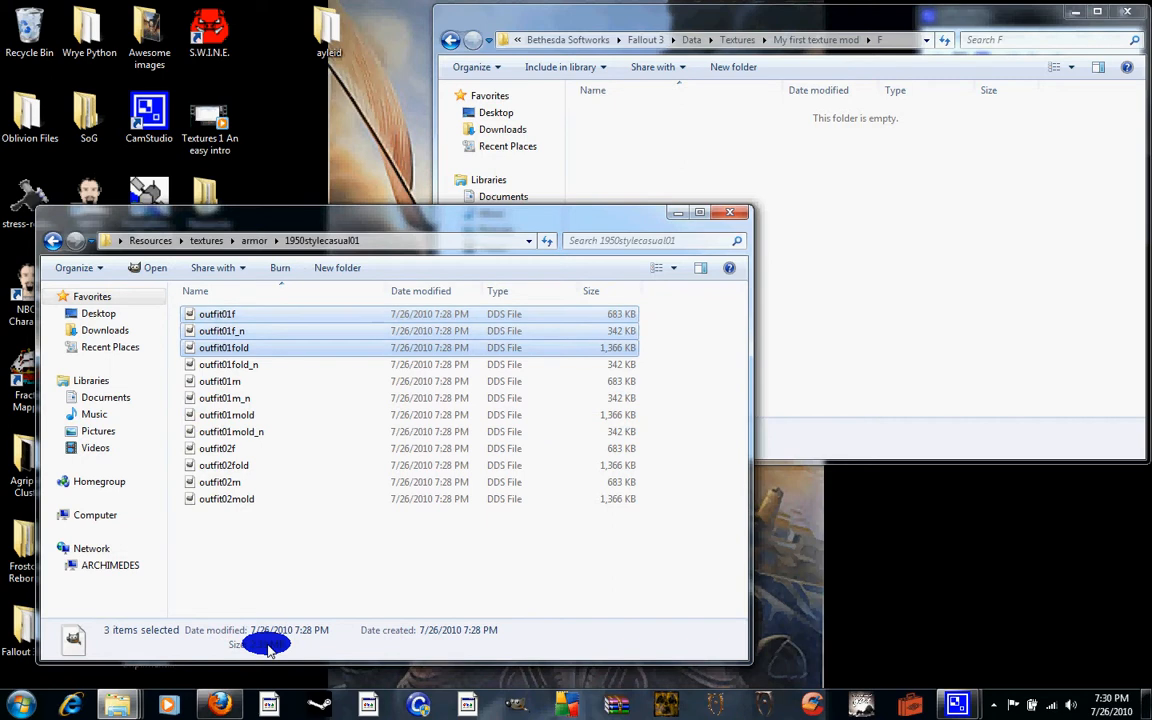
{"action": "key", "text": "shift+Down"}
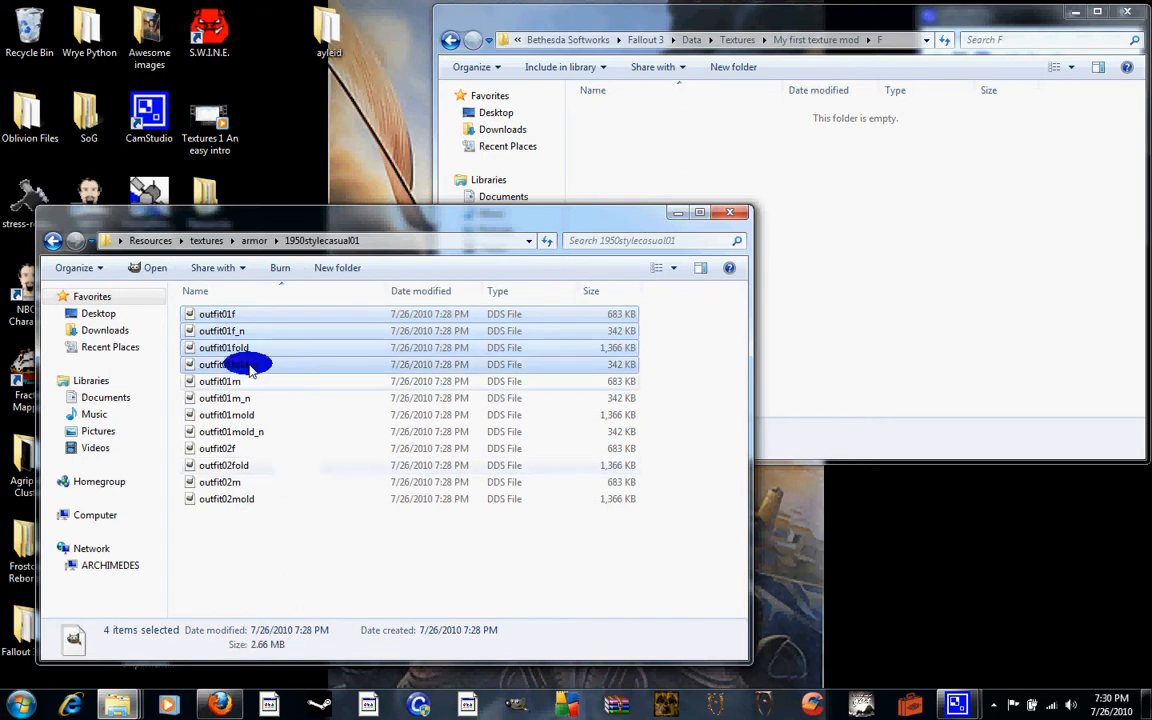
{"action": "right_click", "coordinate": [202, 366]}
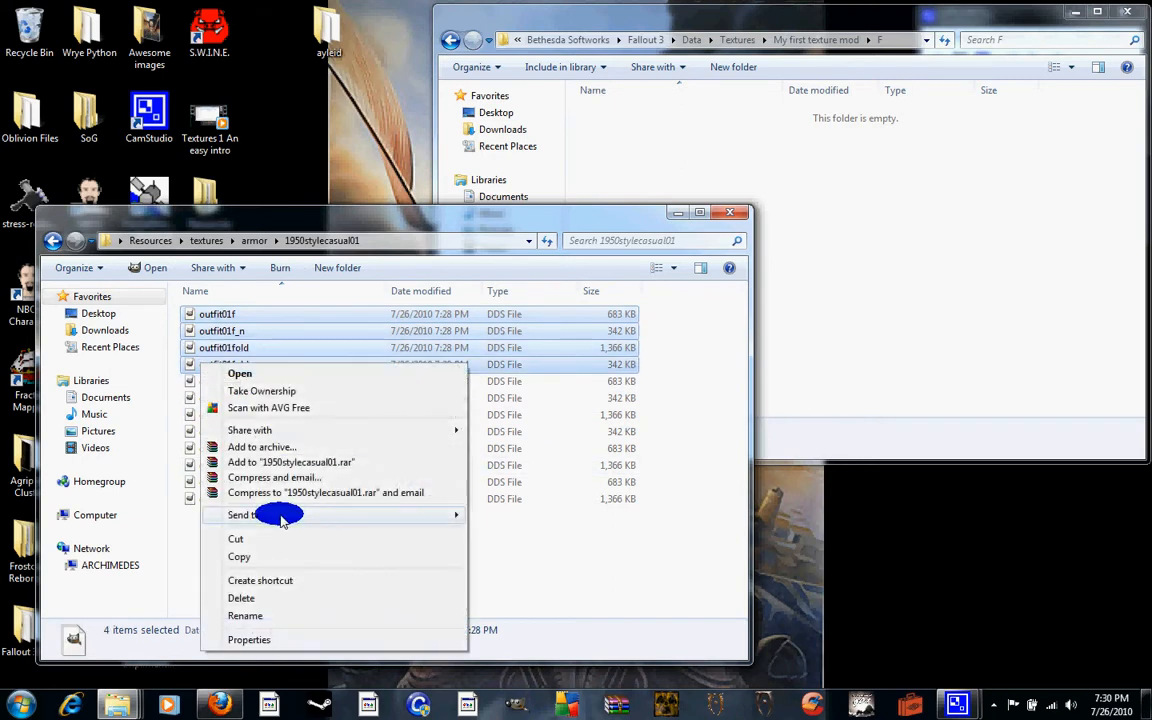
{"action": "left_click", "coordinate": [258, 556]}
{"action": "right_click", "coordinate": [764, 228]}
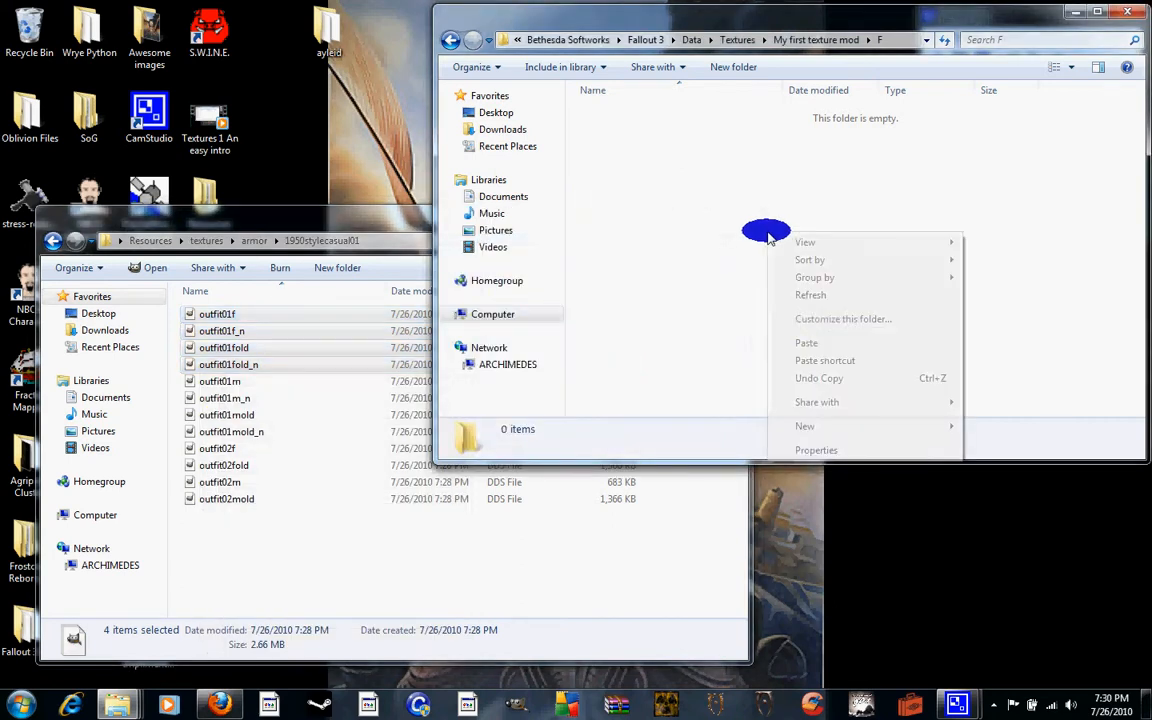
{"action": "left_click", "coordinate": [818, 337]}
{"action": "left_click", "coordinate": [738, 281]}
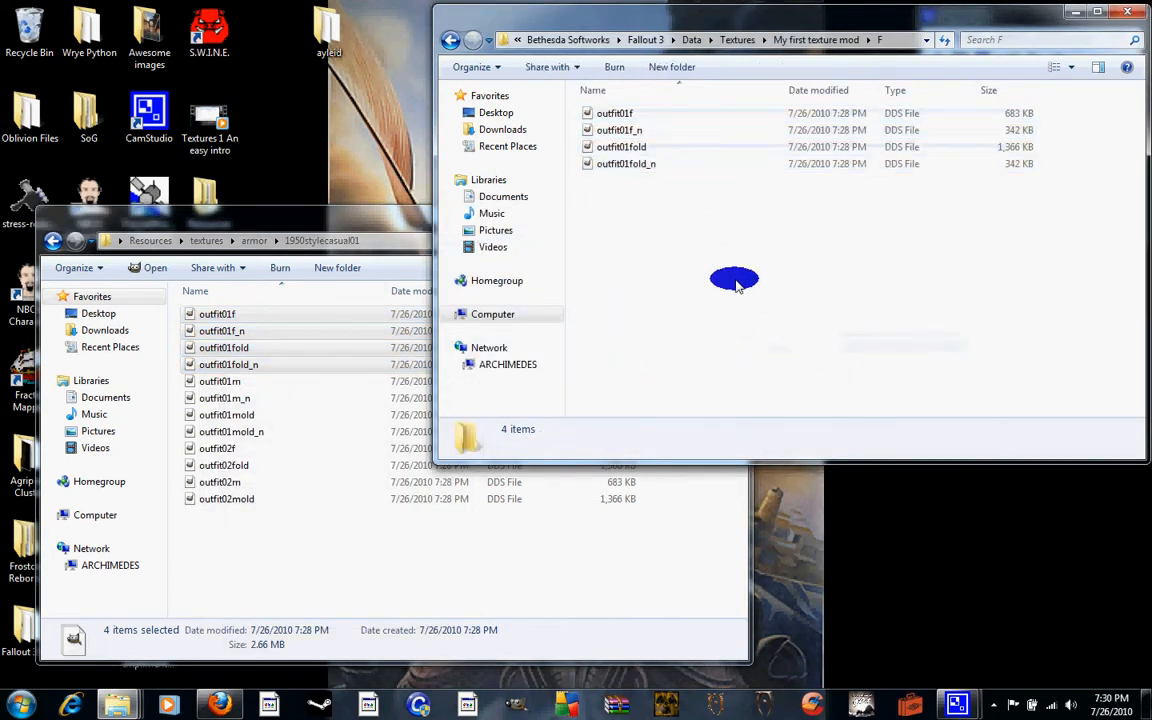
- Copy outfit02f and outfit02fold from 1950stylecasual01 into the mod's F folder
{"action": "left_click", "coordinate": [335, 219]}
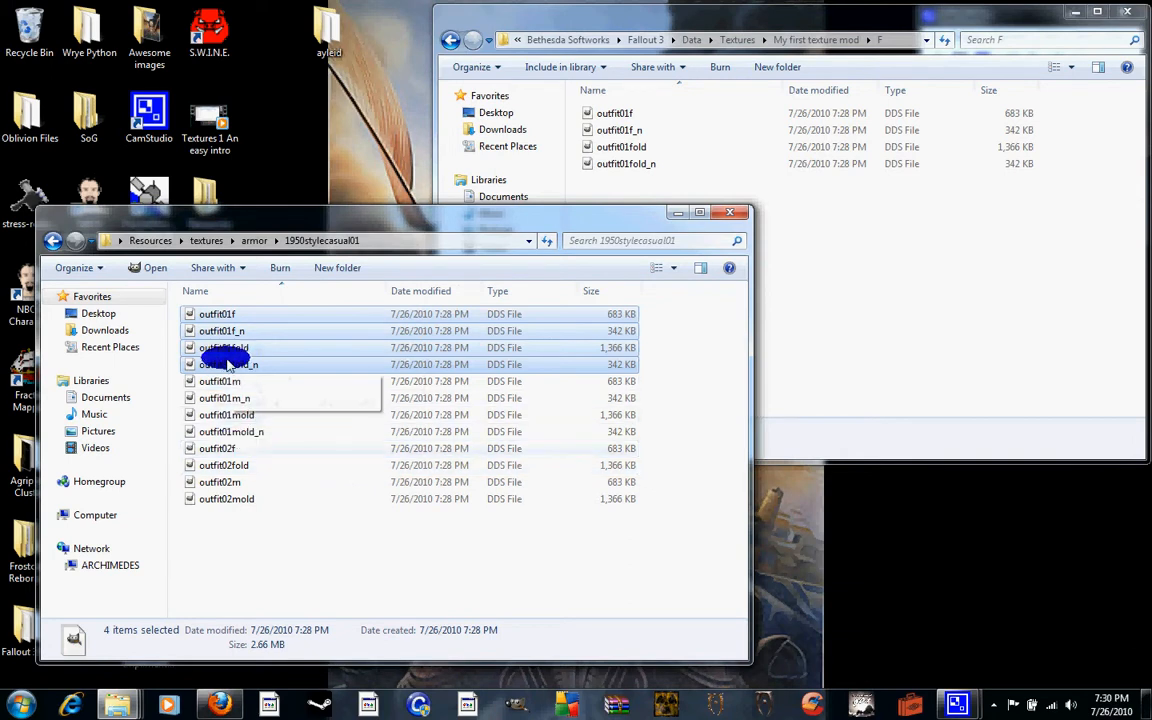
{"action": "left_click", "coordinate": [248, 451]}
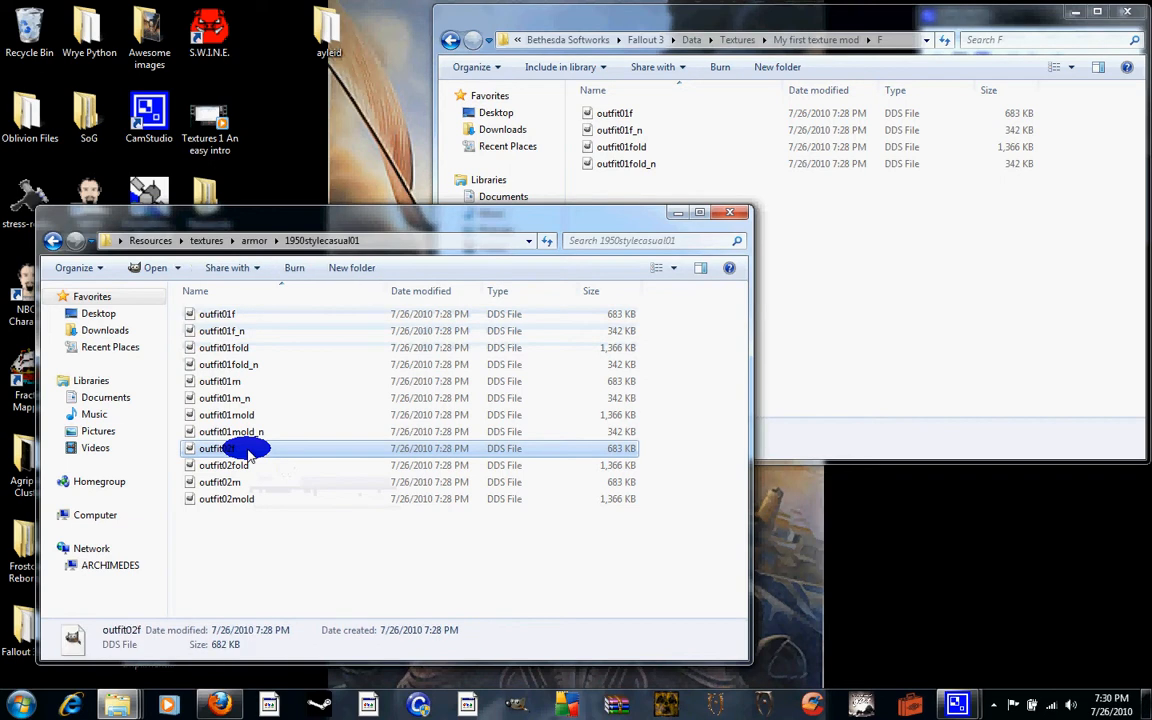
{"action": "left_click", "coordinate": [235, 465], "text": "ctrl"}
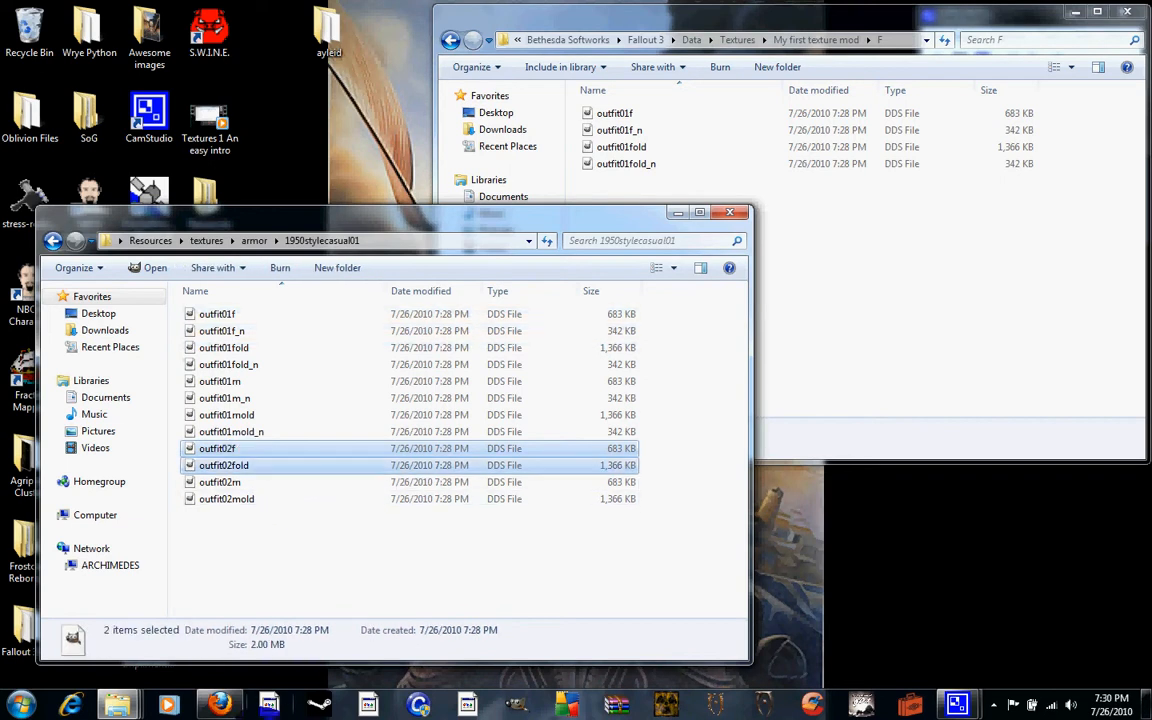
{"action": "right_click", "coordinate": [247, 466]}
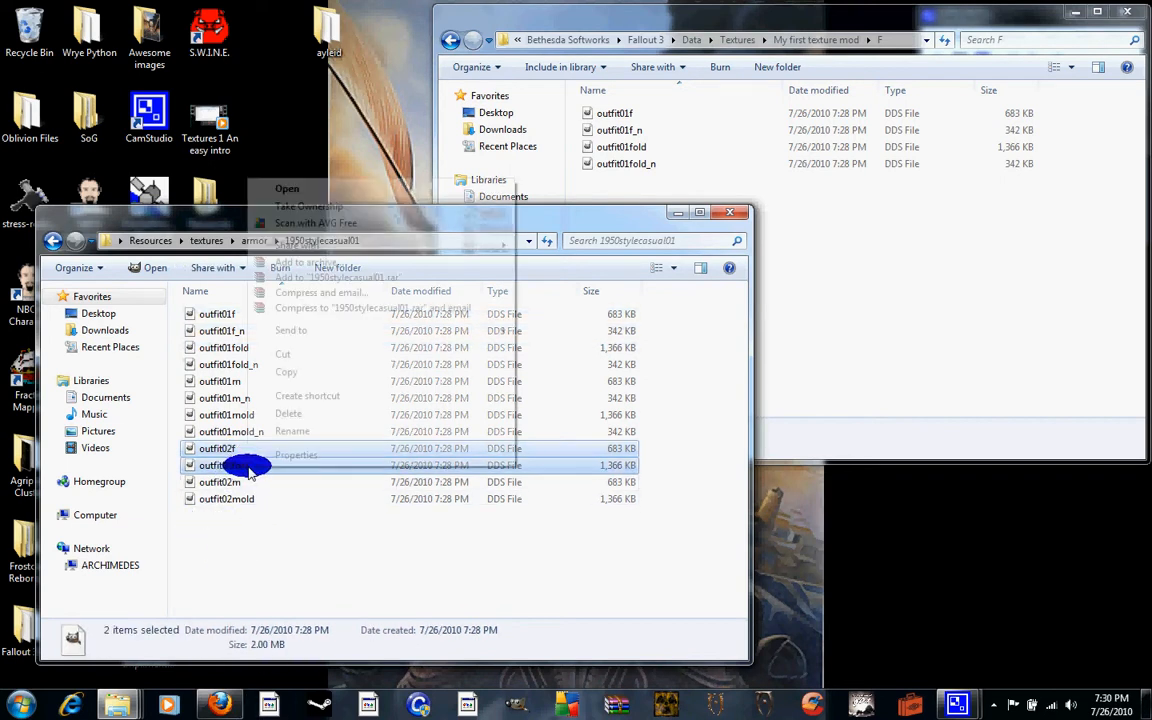
{"action": "left_click", "coordinate": [302, 373]}
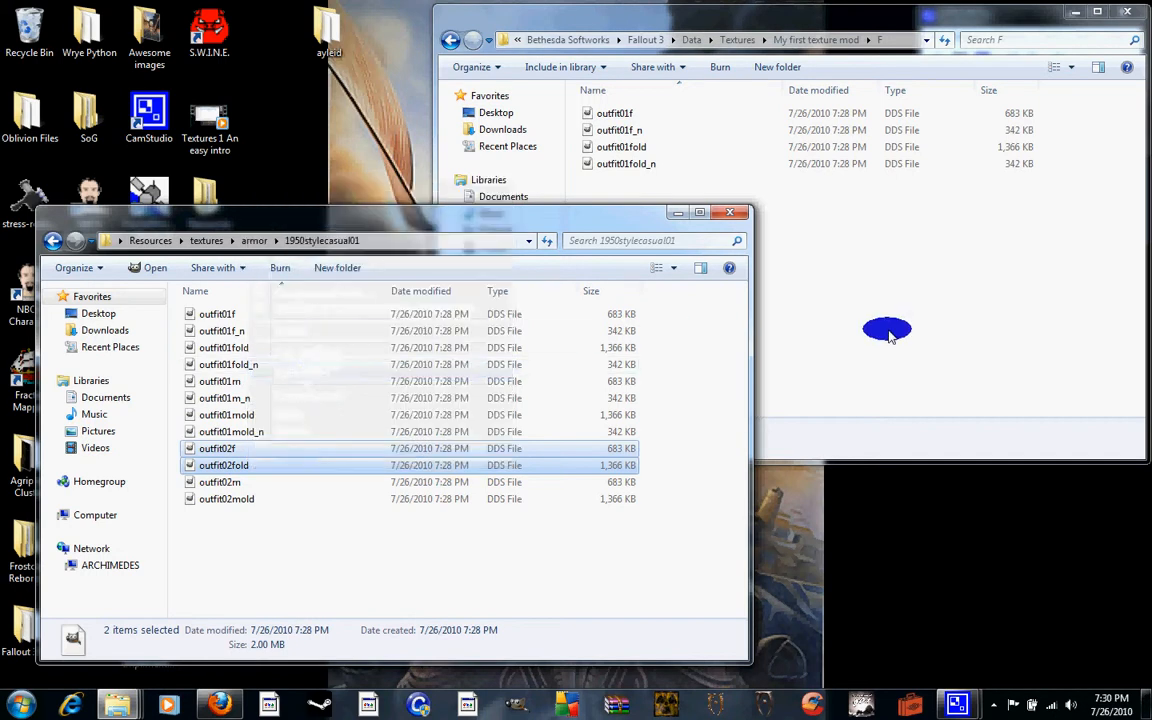
{"action": "left_click", "coordinate": [722, 283]}
{"action": "right_click", "coordinate": [726, 287]}
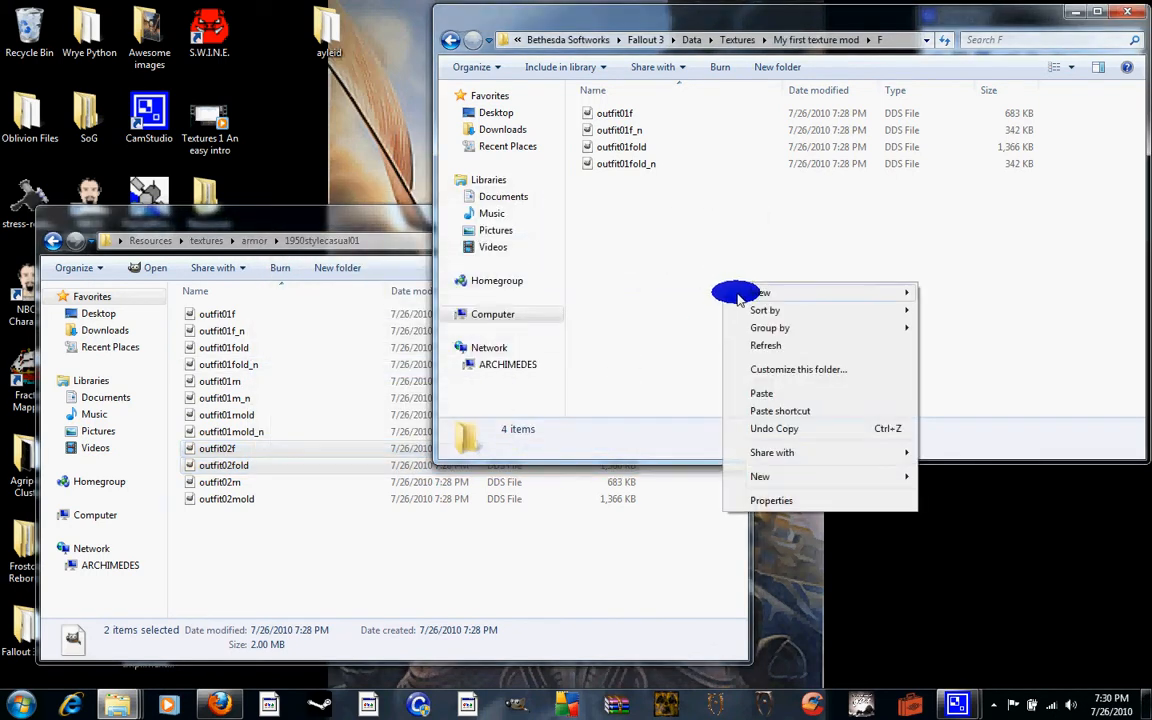
{"action": "left_click", "coordinate": [763, 392]}
- Reopen the mod's M folder and copy outfit02m and outfit02mold from 1950stylecasual01 into it
{"action": "left_click", "coordinate": [797, 40]}
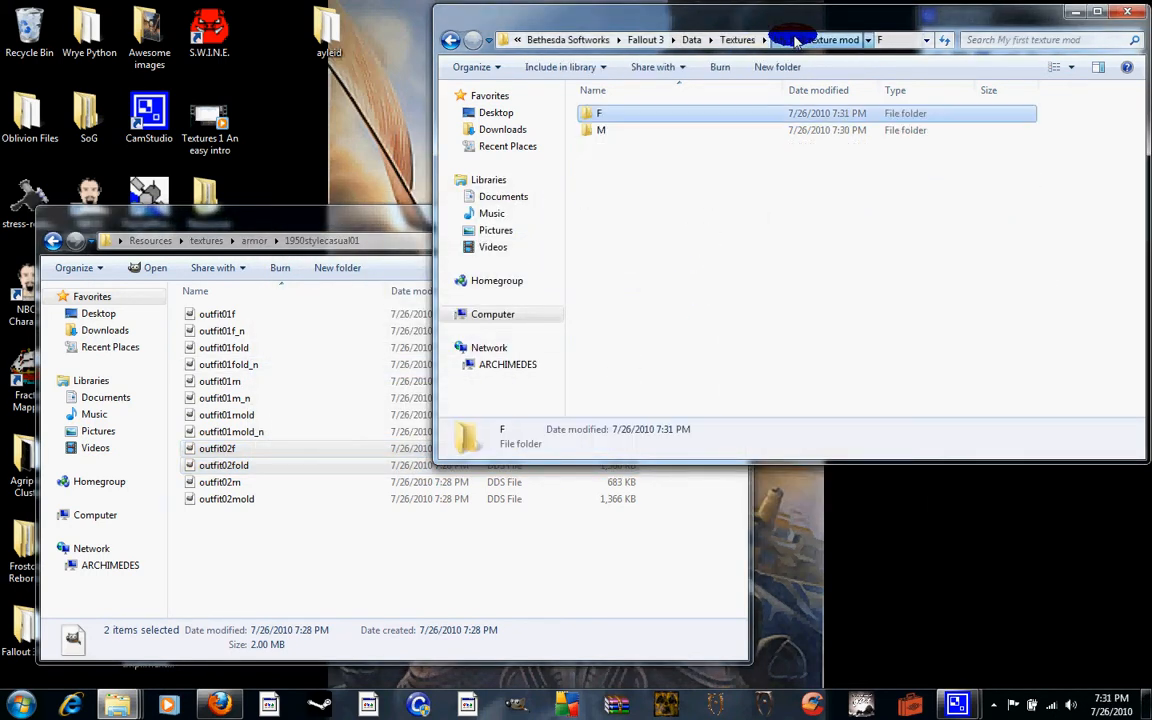
{"action": "double_click", "coordinate": [640, 128]}
{"action": "left_click", "coordinate": [253, 508]}
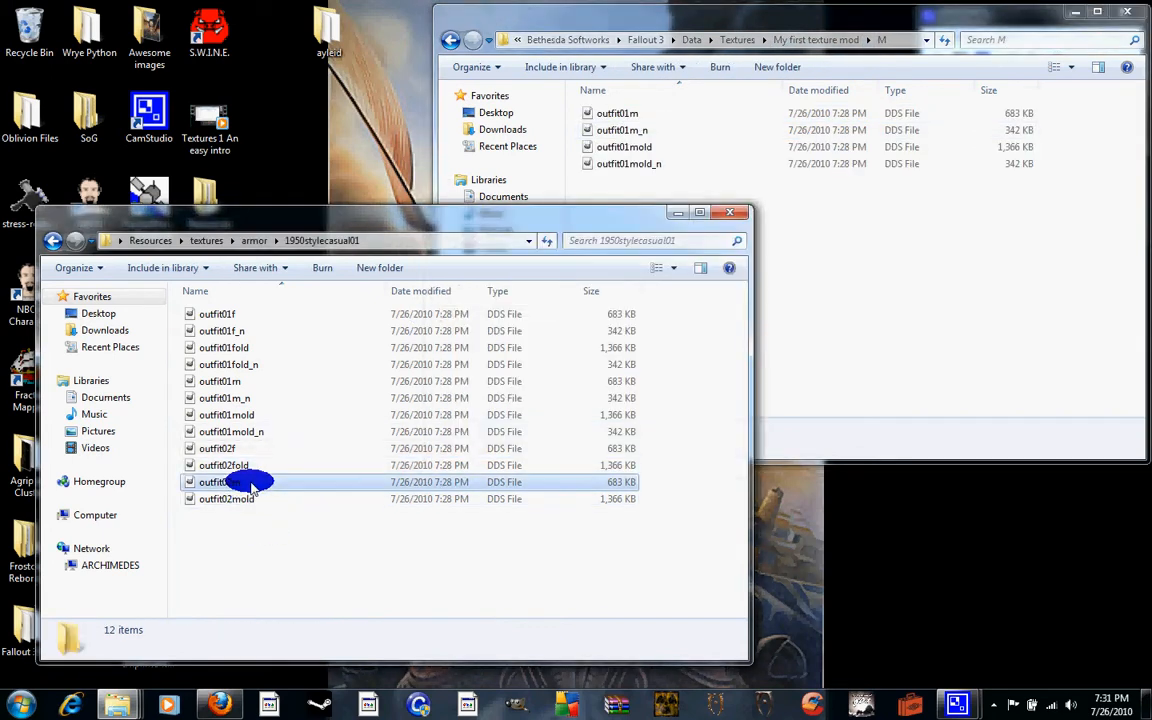
{"action": "left_click", "coordinate": [244, 482]}
{"action": "left_click", "coordinate": [244, 499], "text": "shift"}
{"action": "right_click", "coordinate": [256, 495]}
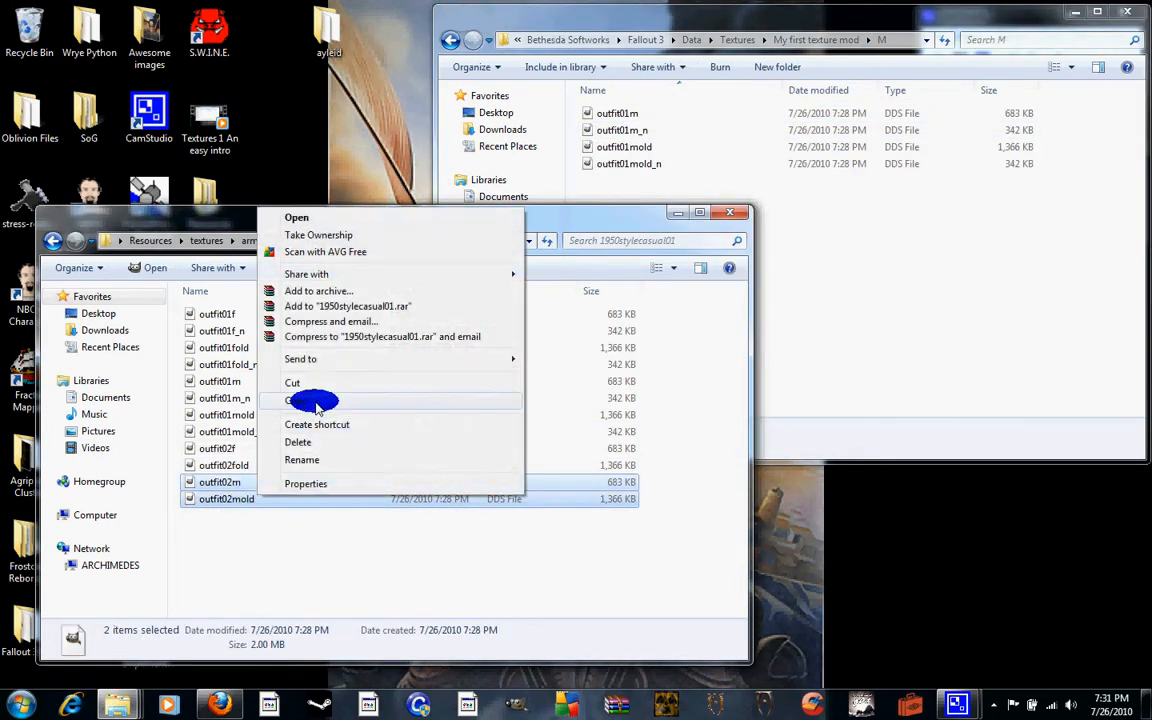
{"action": "left_click", "coordinate": [296, 400]}
{"action": "left_click", "coordinate": [802, 391]}
{"action": "right_click", "coordinate": [729, 321]}
{"action": "left_click", "coordinate": [776, 426]}
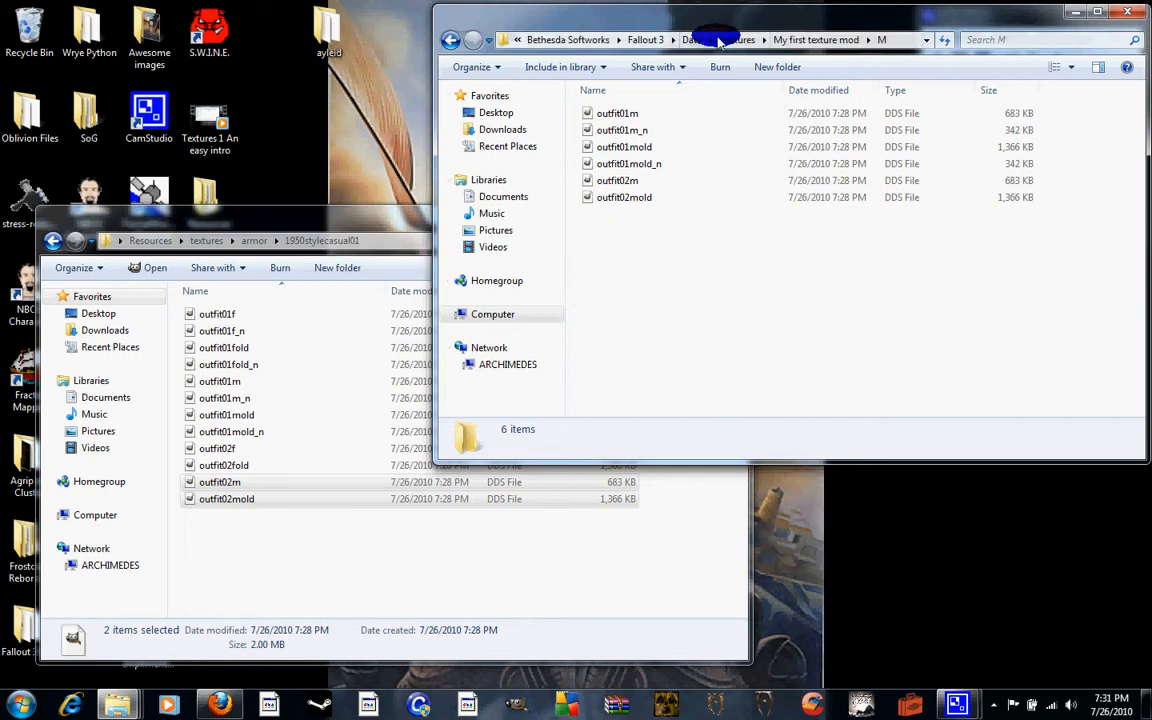
- Return the mod folder window to Fallout 3's Data folder and close the window with the extracted Resources textures
{"action": "left_click", "coordinate": [690, 40]}
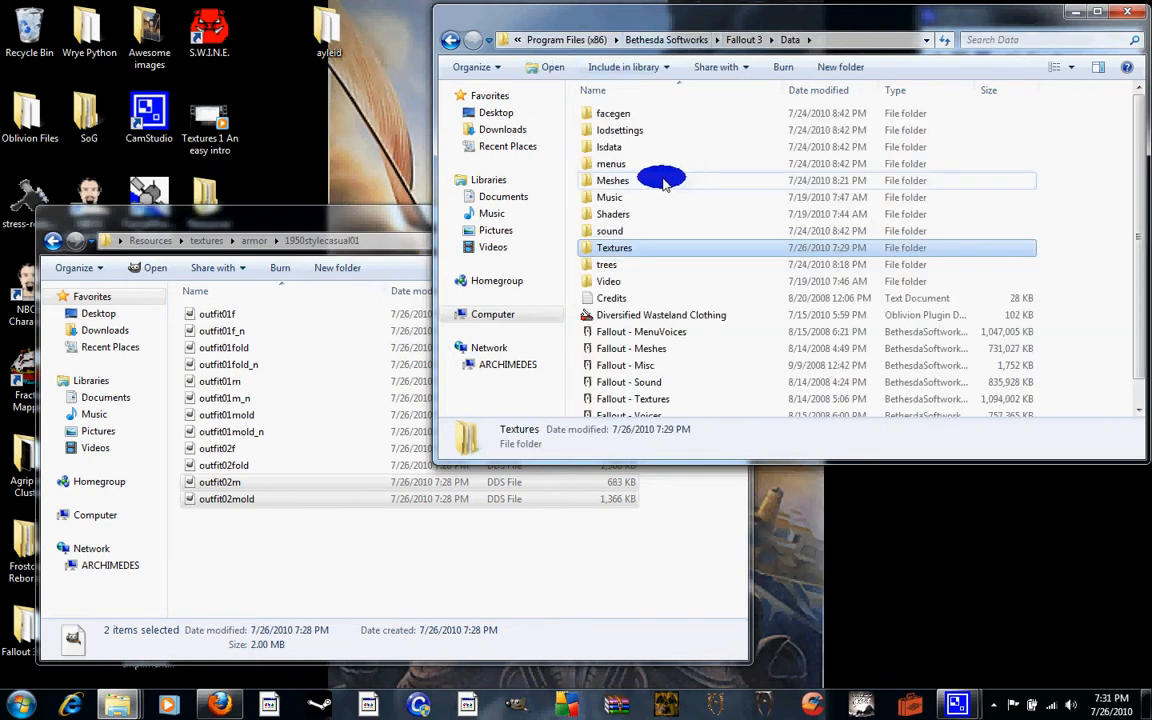
{"action": "left_click", "coordinate": [290, 214]}
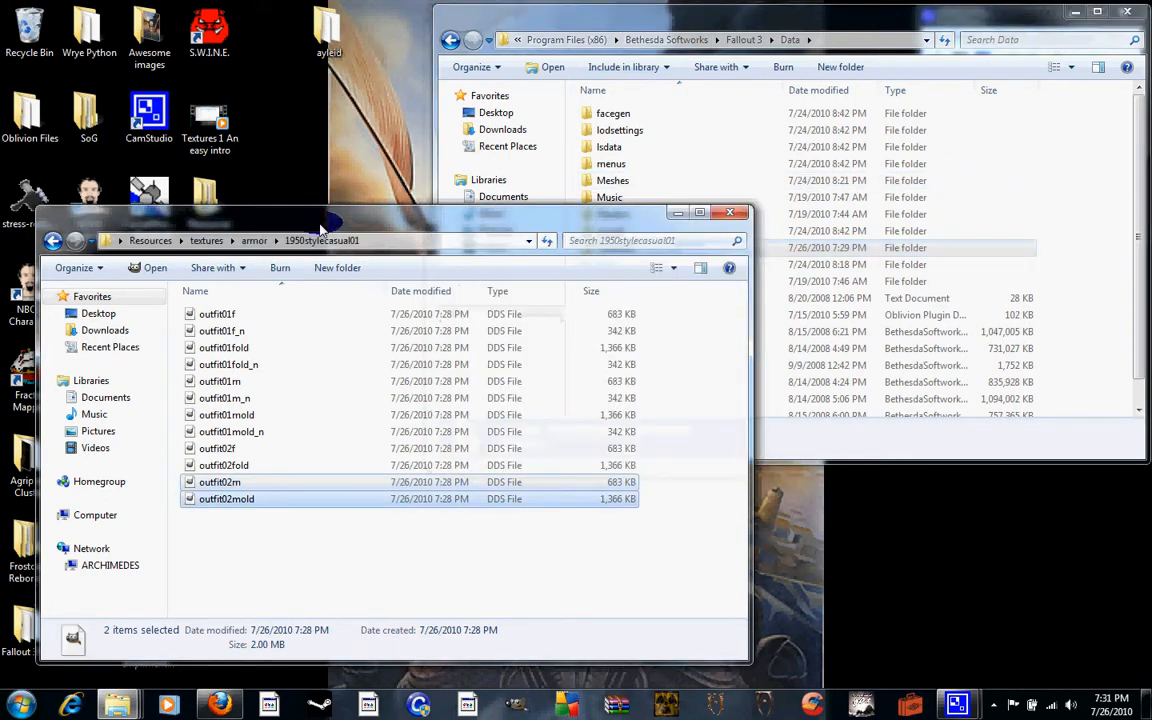
{"action": "left_click", "coordinate": [212, 242]}
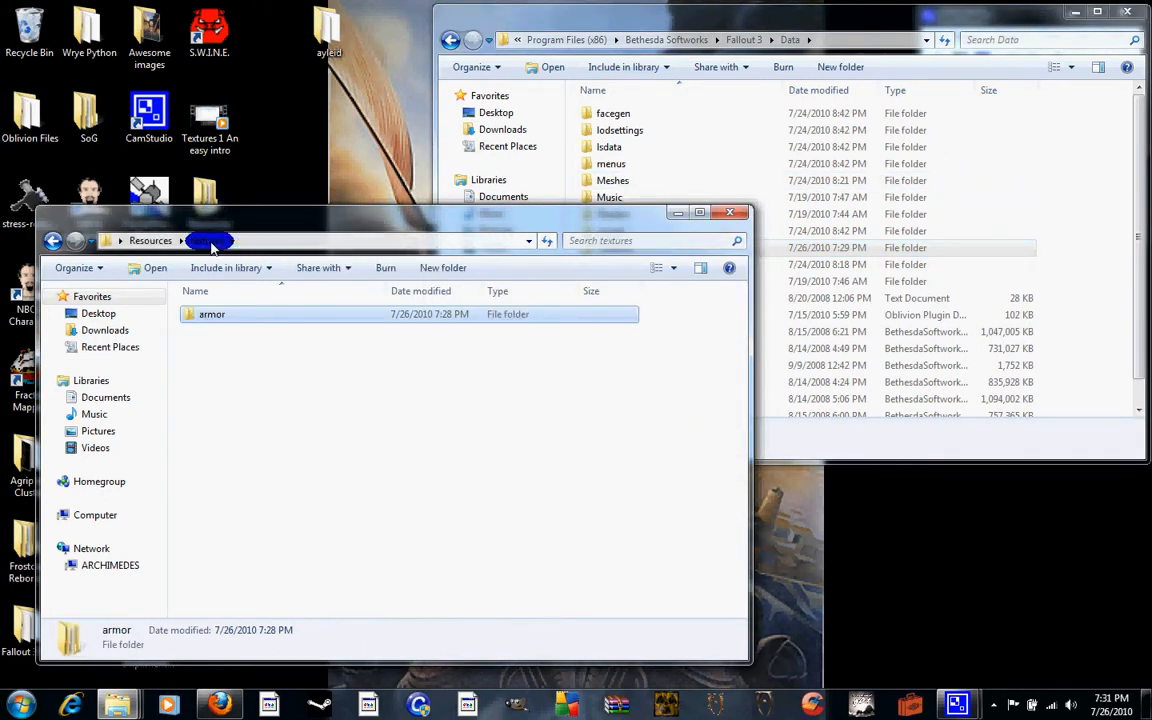
{"action": "left_click", "coordinate": [730, 212]}
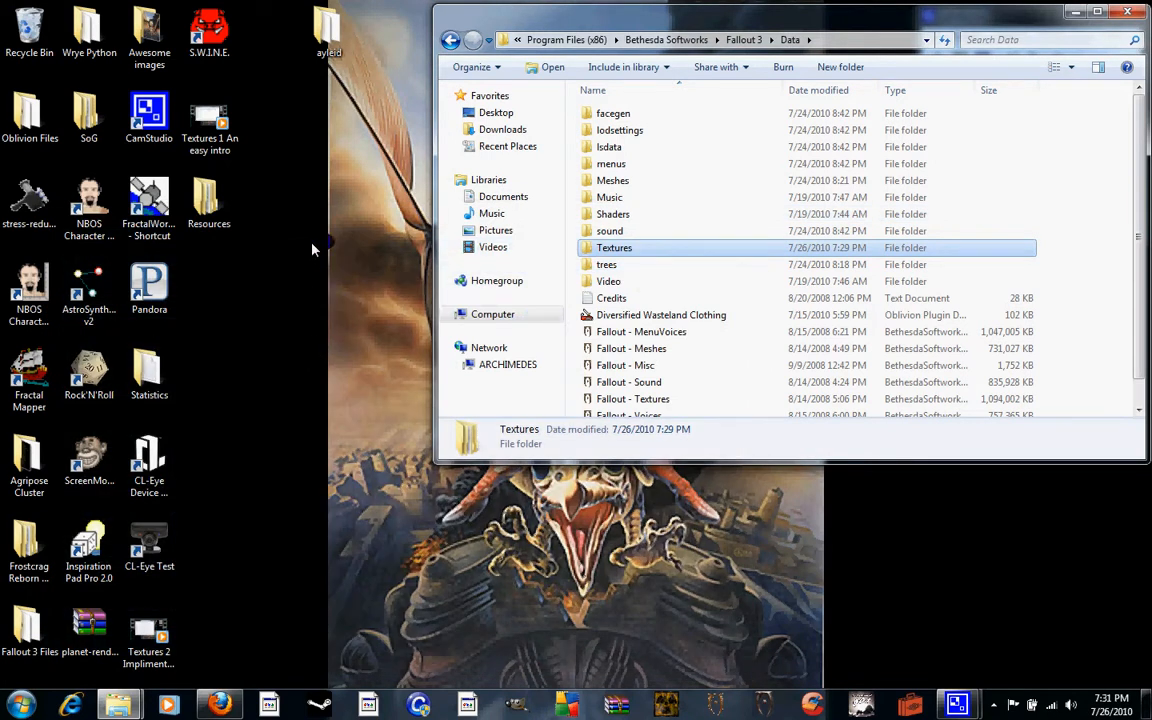
{"action": "left_click", "coordinate": [612, 250]}
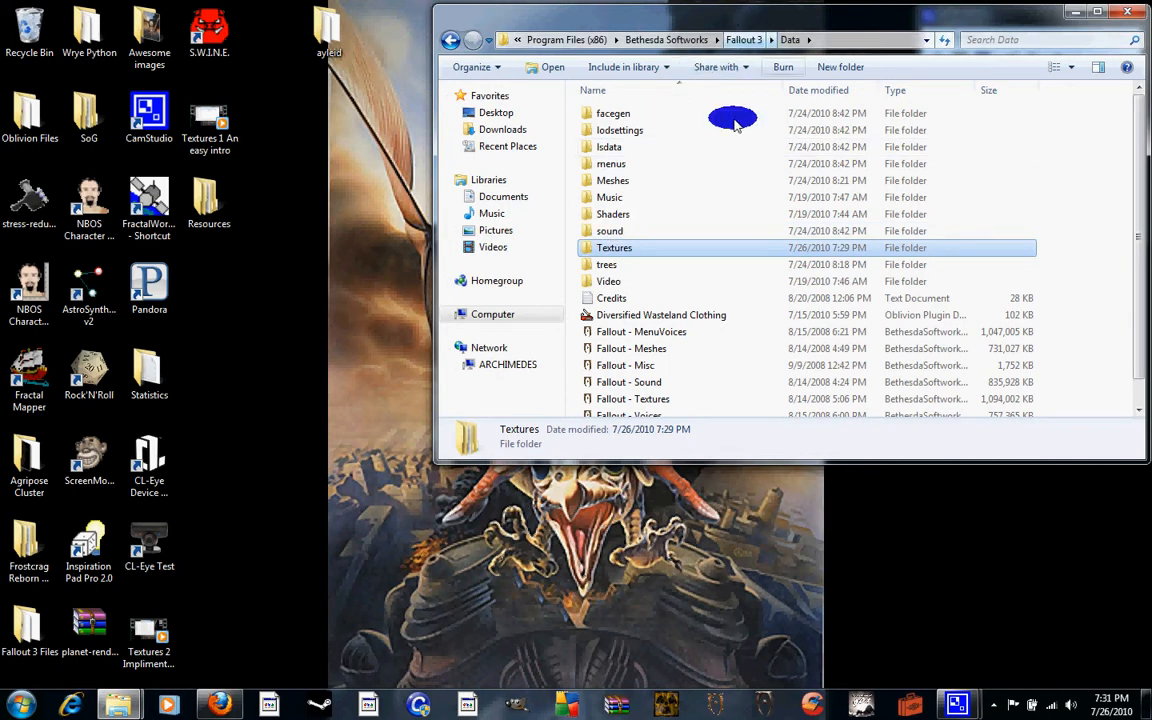
- Create a folder named My first textures inside Data\Meshes and open it
{"action": "double_click", "coordinate": [638, 178]}
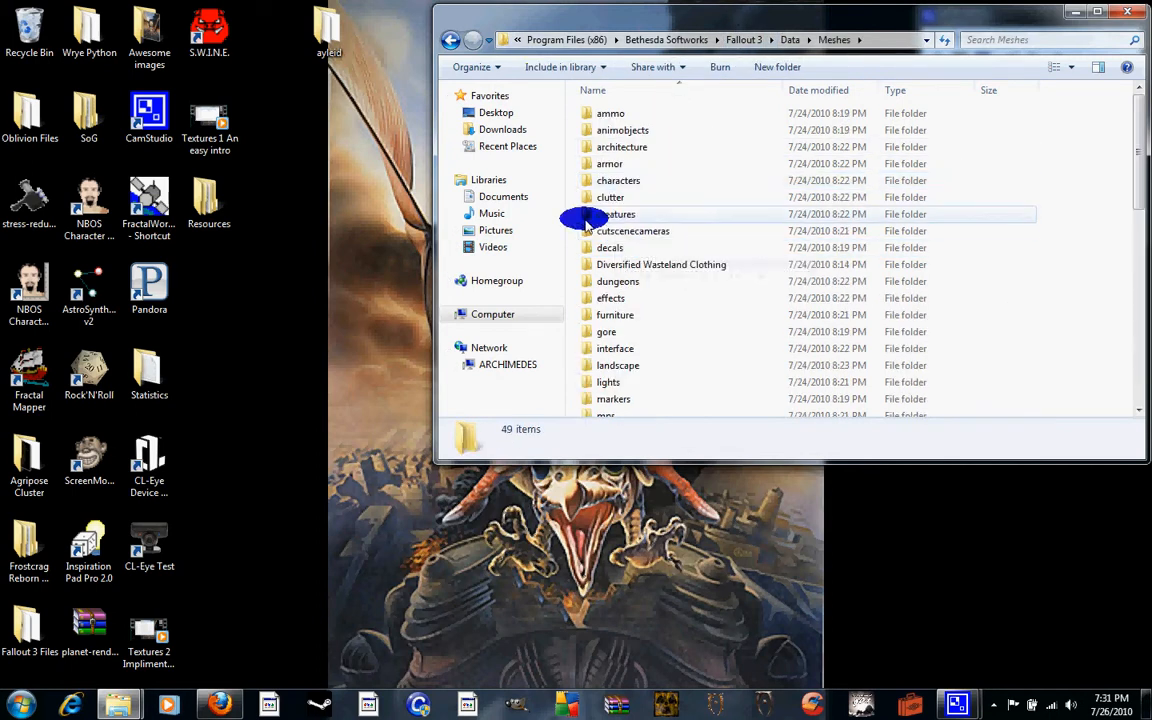
{"action": "right_click", "coordinate": [1062, 183]}
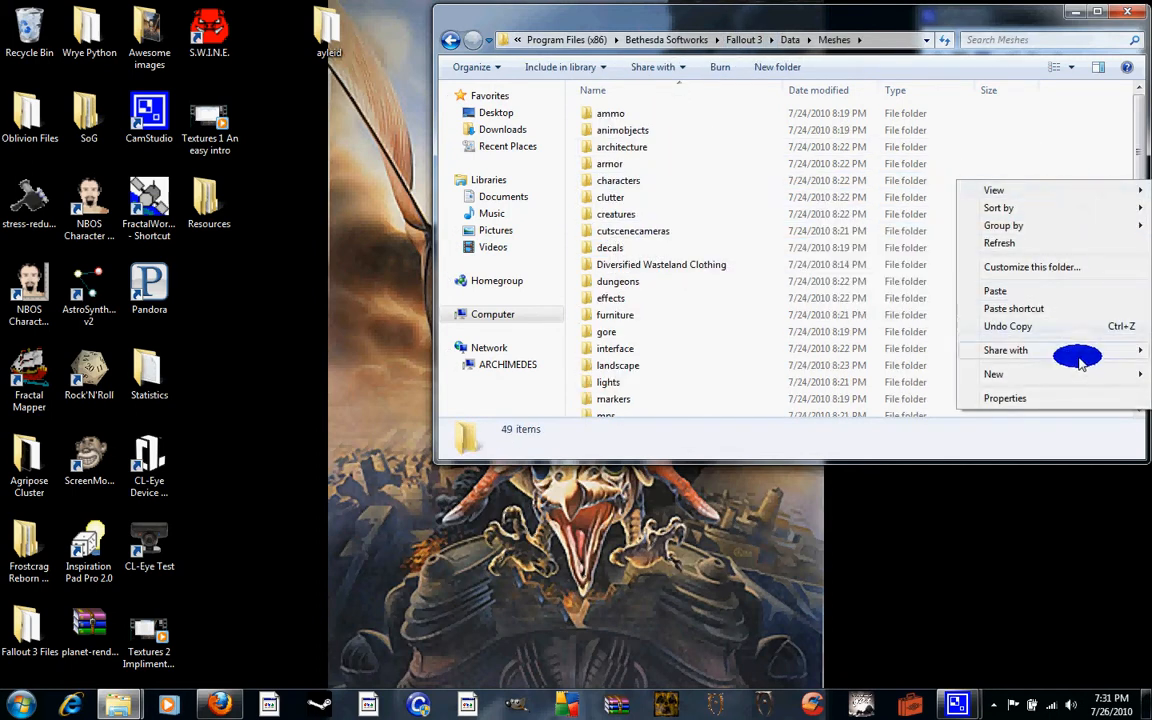
{"action": "mouse_move", "coordinate": [1070, 375]}
{"action": "left_click", "coordinate": [900, 372]}
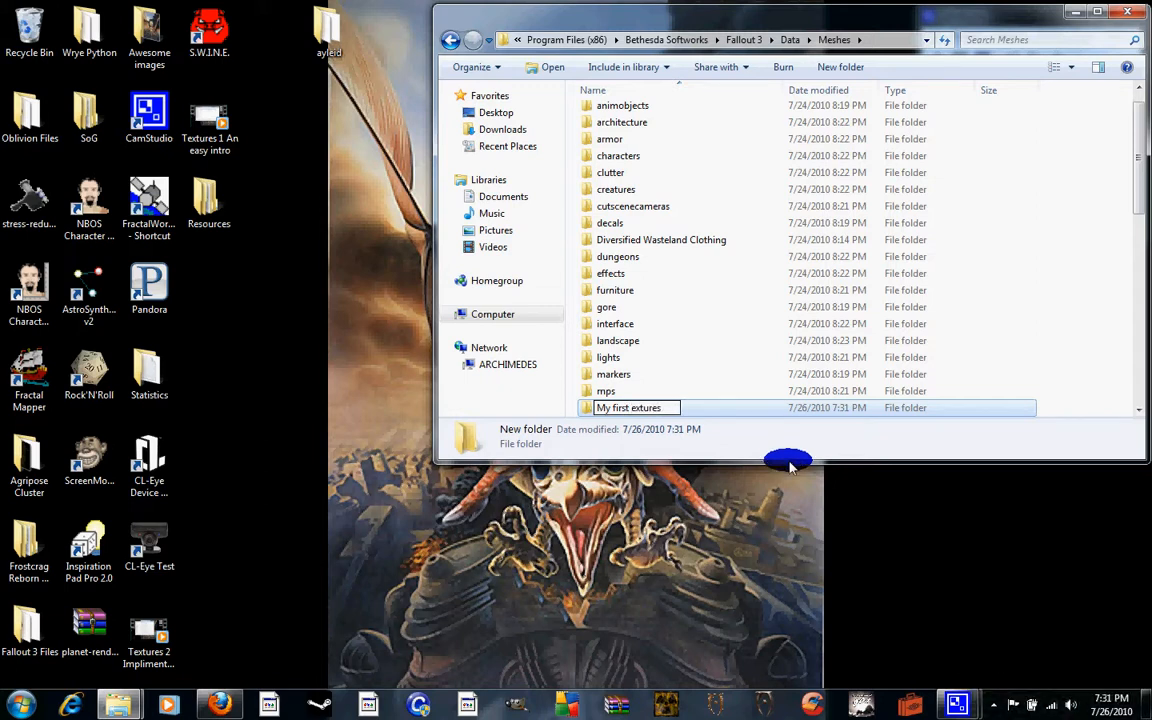
{"action": "left_click", "coordinate": [789, 465]}
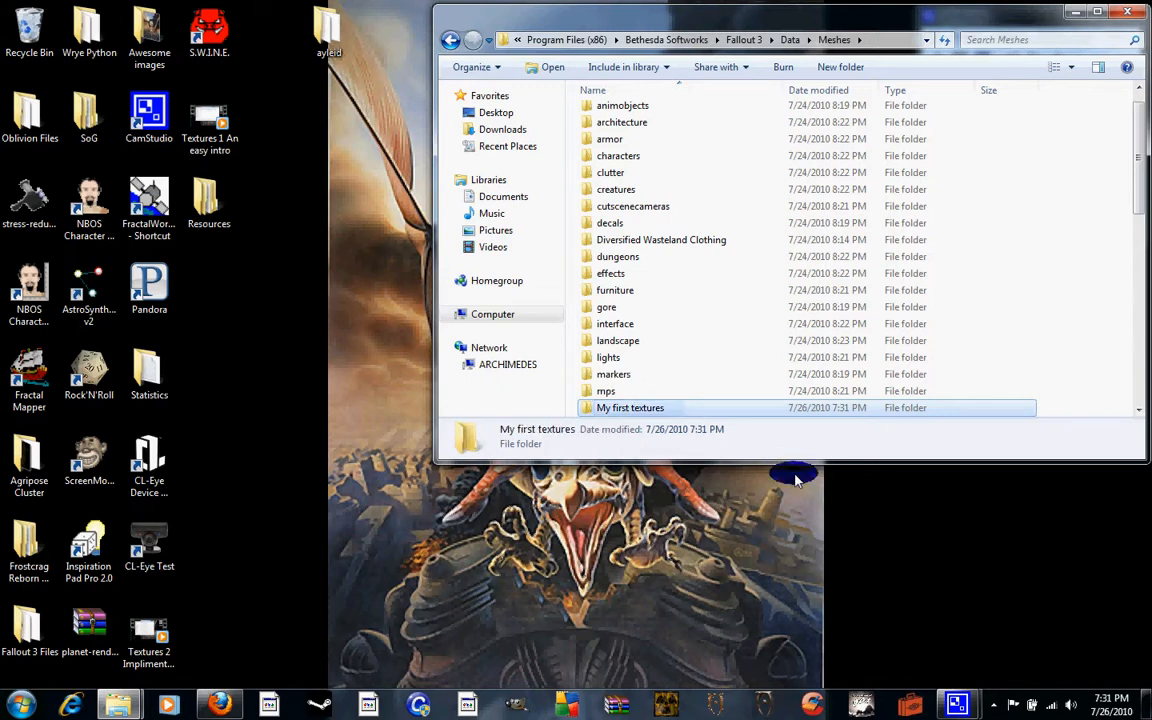
{"action": "double_click", "coordinate": [611, 405]}
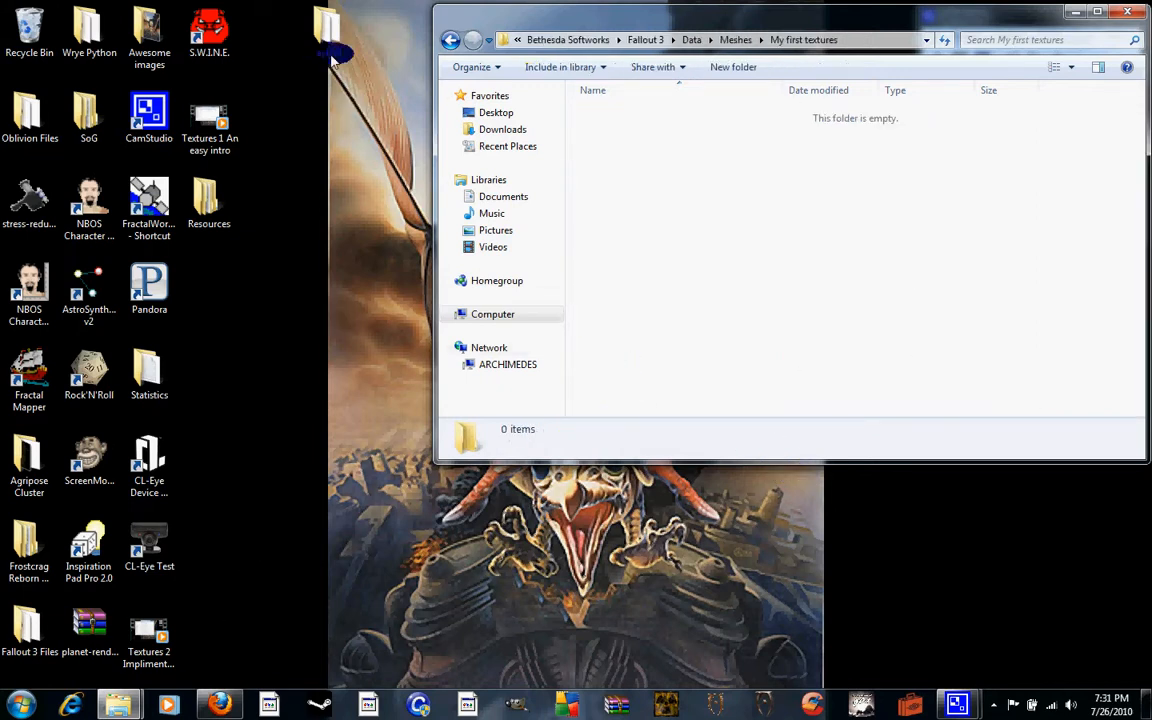
- Switch to Fallout Mod Manager, start its BSA unpacker and open the Fallout - Meshes archive
{"action": "left_click", "coordinate": [666, 706]}
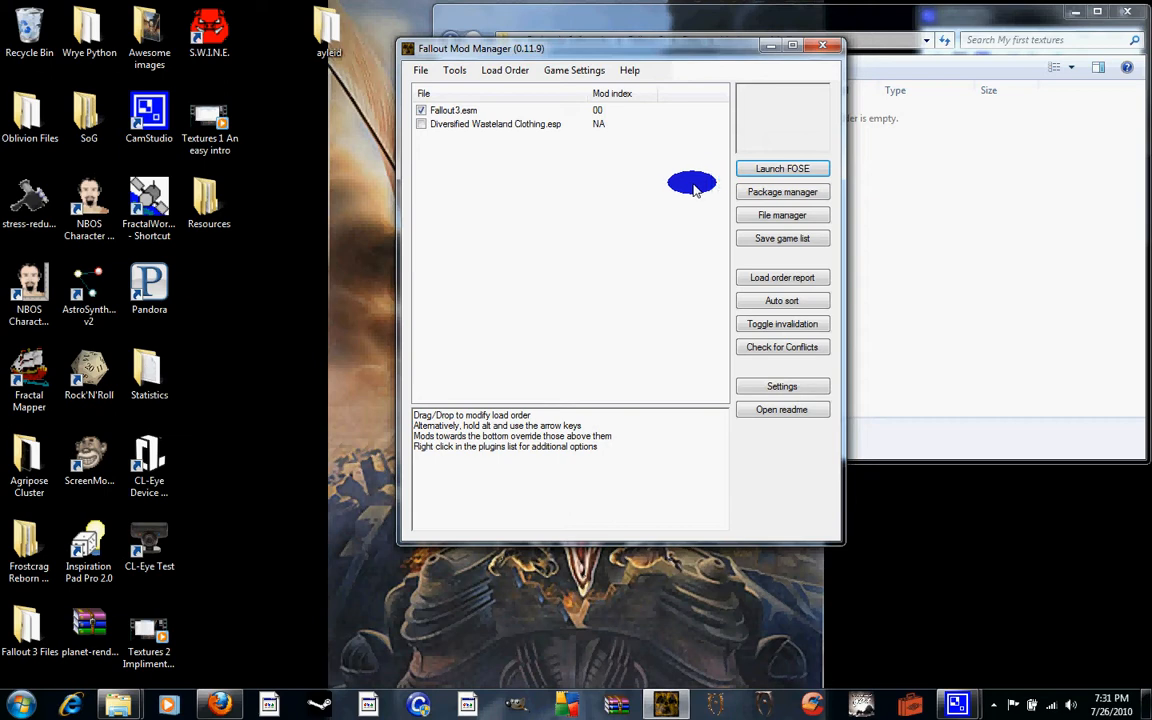
{"action": "left_click", "coordinate": [508, 71]}
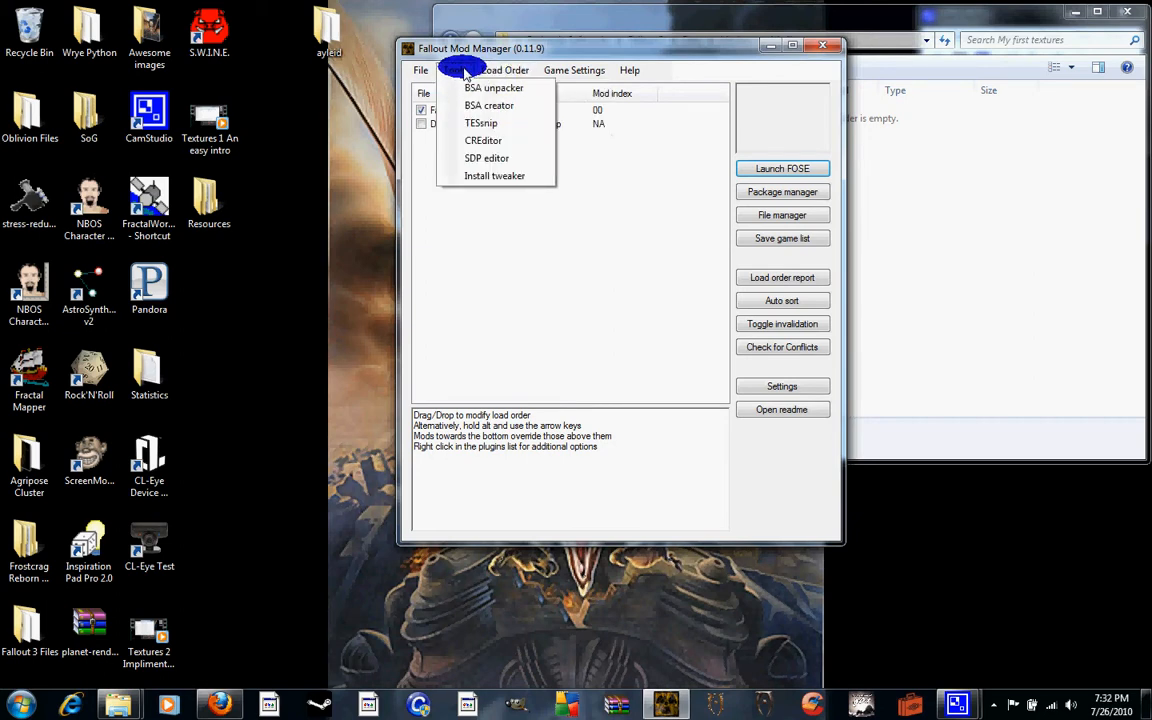
{"action": "left_click", "coordinate": [490, 88]}
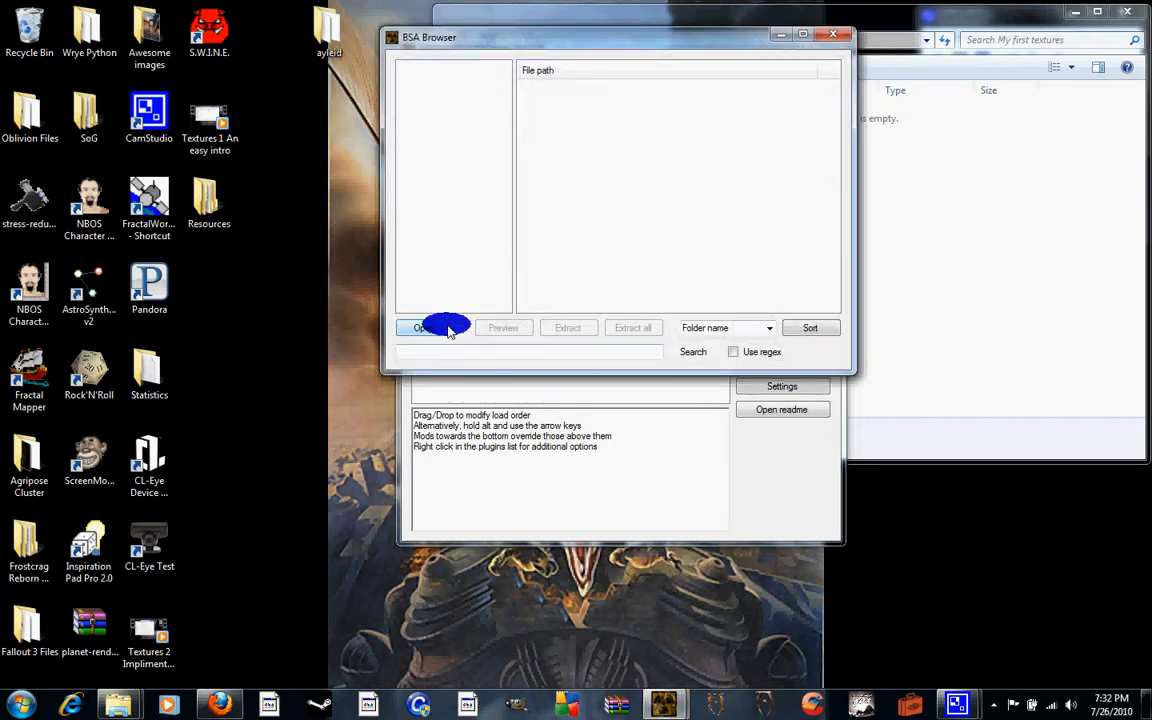
{"action": "left_click", "coordinate": [447, 331]}
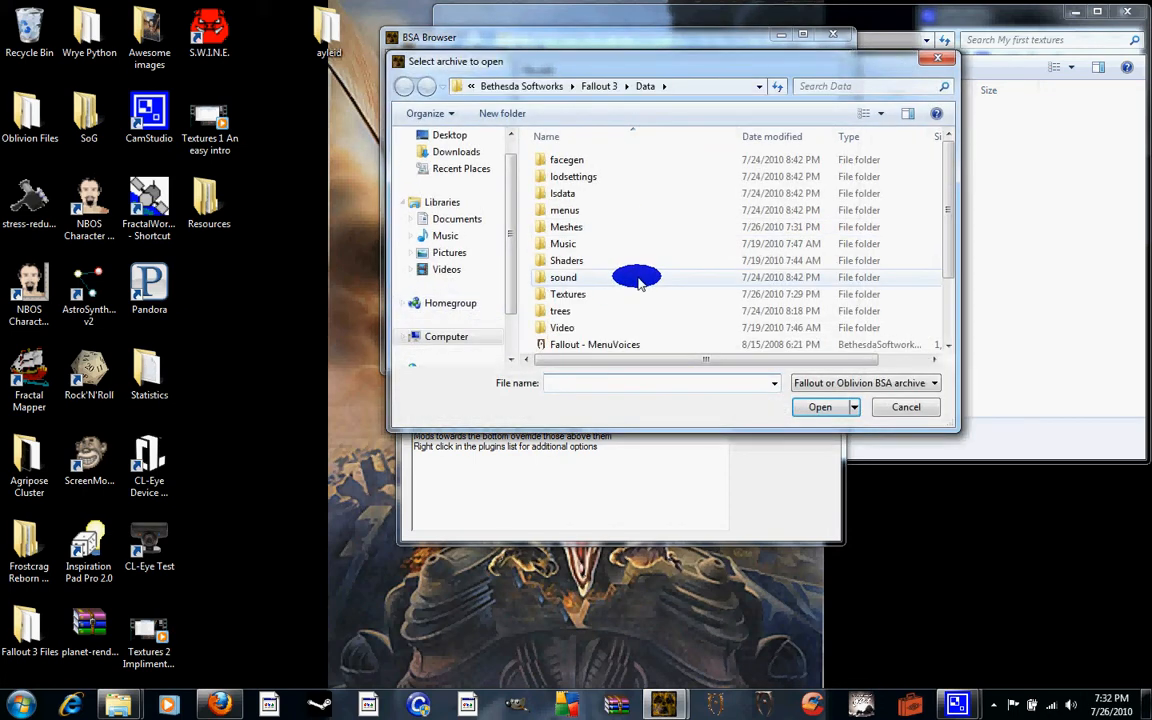
{"action": "scroll", "coordinate": [634, 281], "scroll_direction": "down", "scroll_amount": 2}
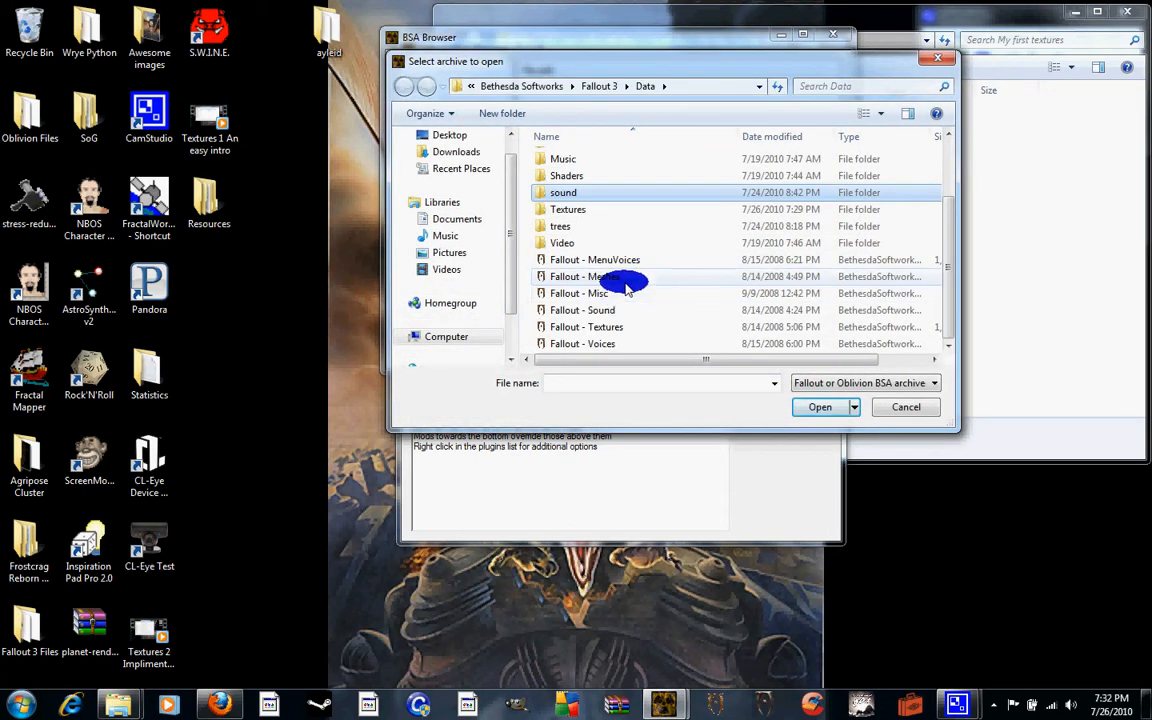
{"action": "left_click", "coordinate": [627, 283]}
{"action": "double_click", "coordinate": [627, 283]}
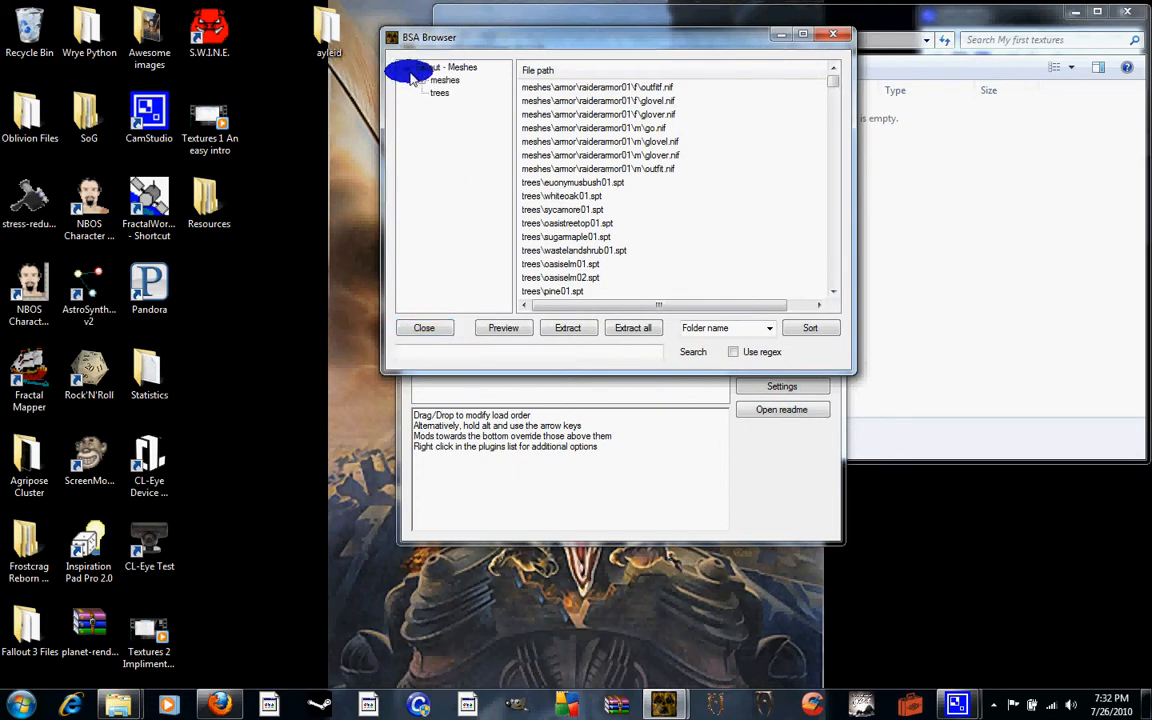
- Expand the archive's meshes branch and its armor subfolder so the outfit folder names can be read
{"action": "left_click", "coordinate": [423, 82]}
{"action": "left_click", "coordinate": [452, 80]}
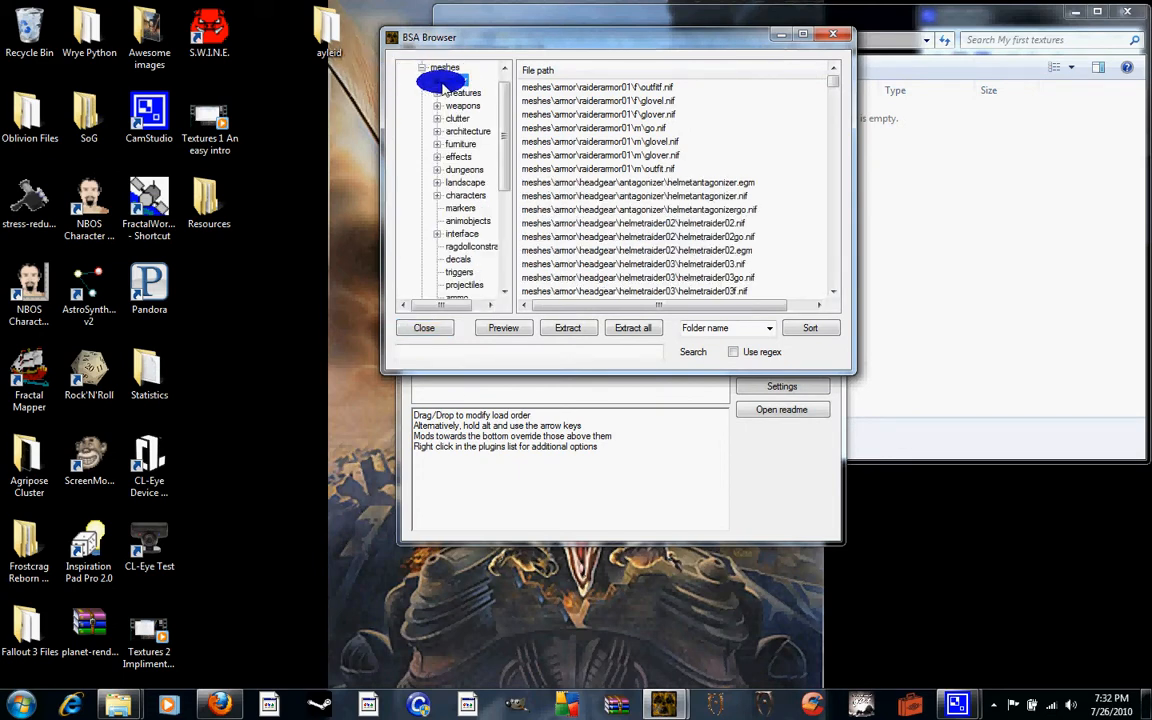
{"action": "left_click", "coordinate": [438, 81]}
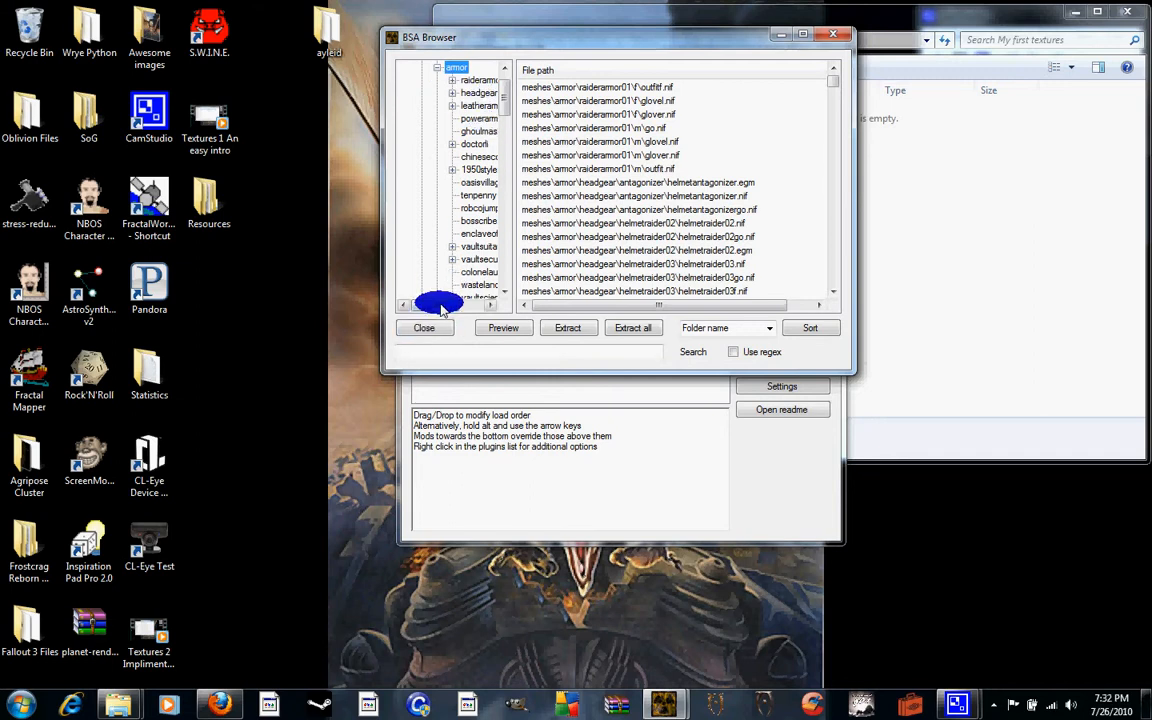
{"action": "left_click_drag", "start_coordinate": [441, 305], "coordinate": [459, 304]}
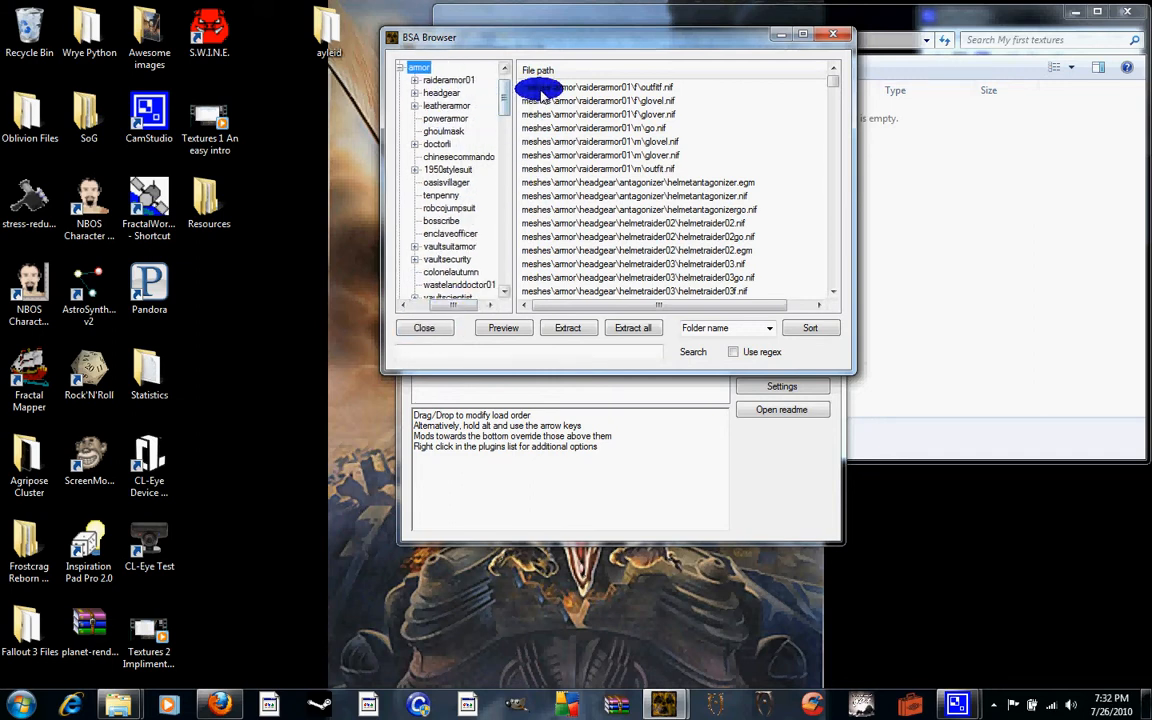
- Rearrange the windows so the BSA Browser sits beside the My first textures folder, and minimize Fallout Mod Manager
{"action": "left_click_drag", "start_coordinate": [581, 35], "coordinate": [447, 185]}
{"action": "left_click_drag", "start_coordinate": [622, 57], "coordinate": [322, 59]}
{"action": "left_click", "coordinate": [590, 192]}
{"action": "double_click", "coordinate": [590, 190]}
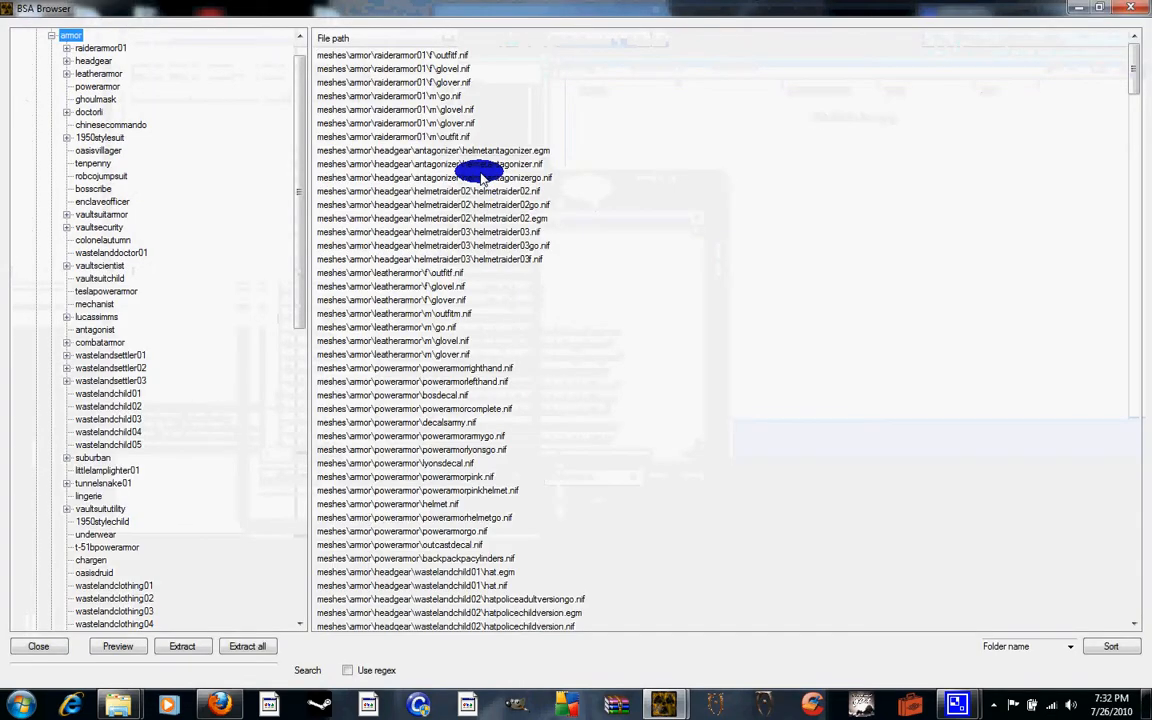
{"action": "double_click", "coordinate": [627, 8]}
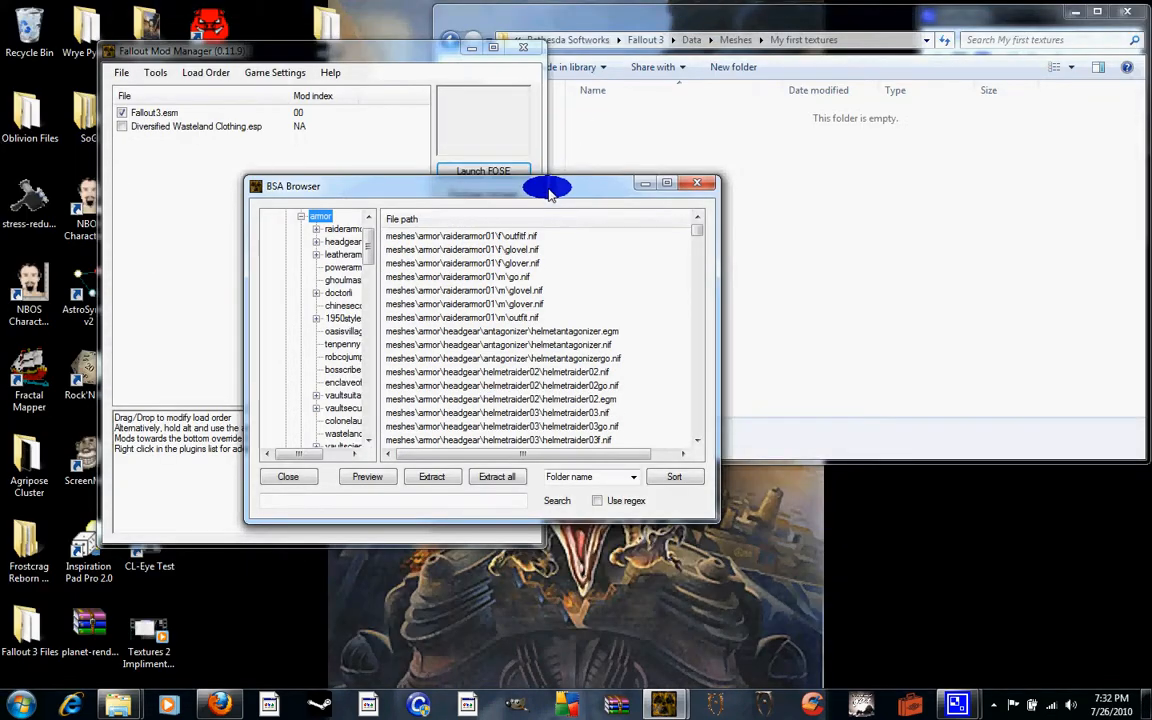
{"action": "left_click_drag", "start_coordinate": [548, 192], "coordinate": [418, 153]}
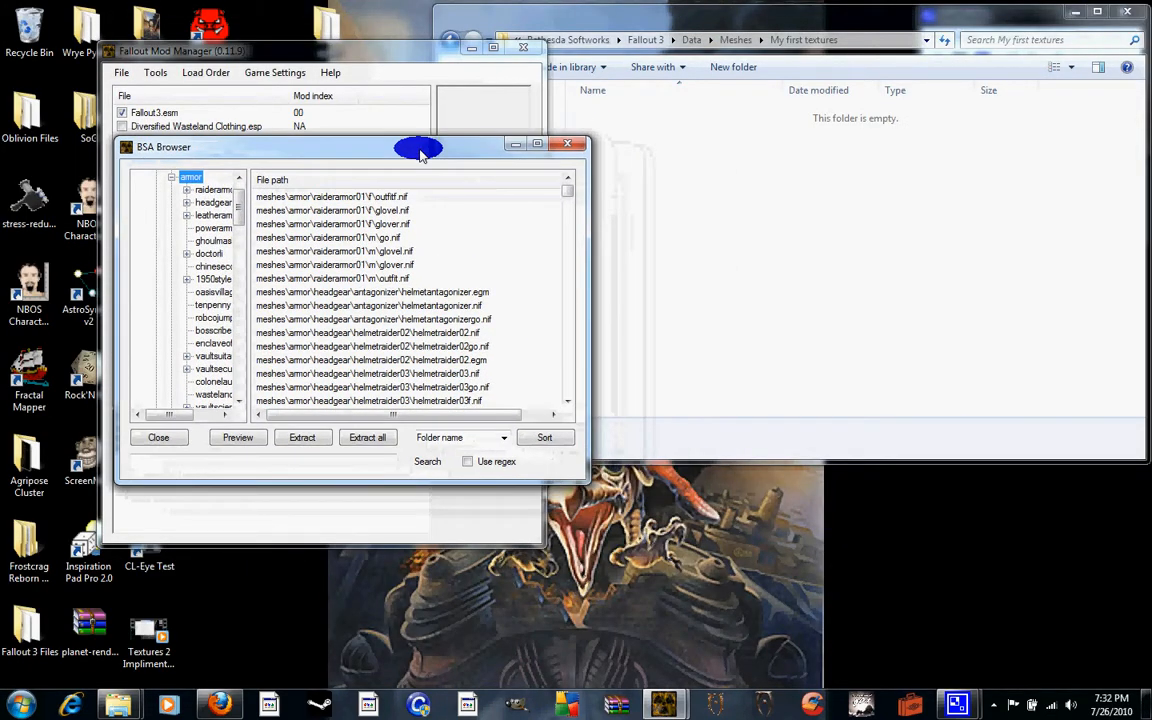
{"action": "left_click", "coordinate": [166, 416]}
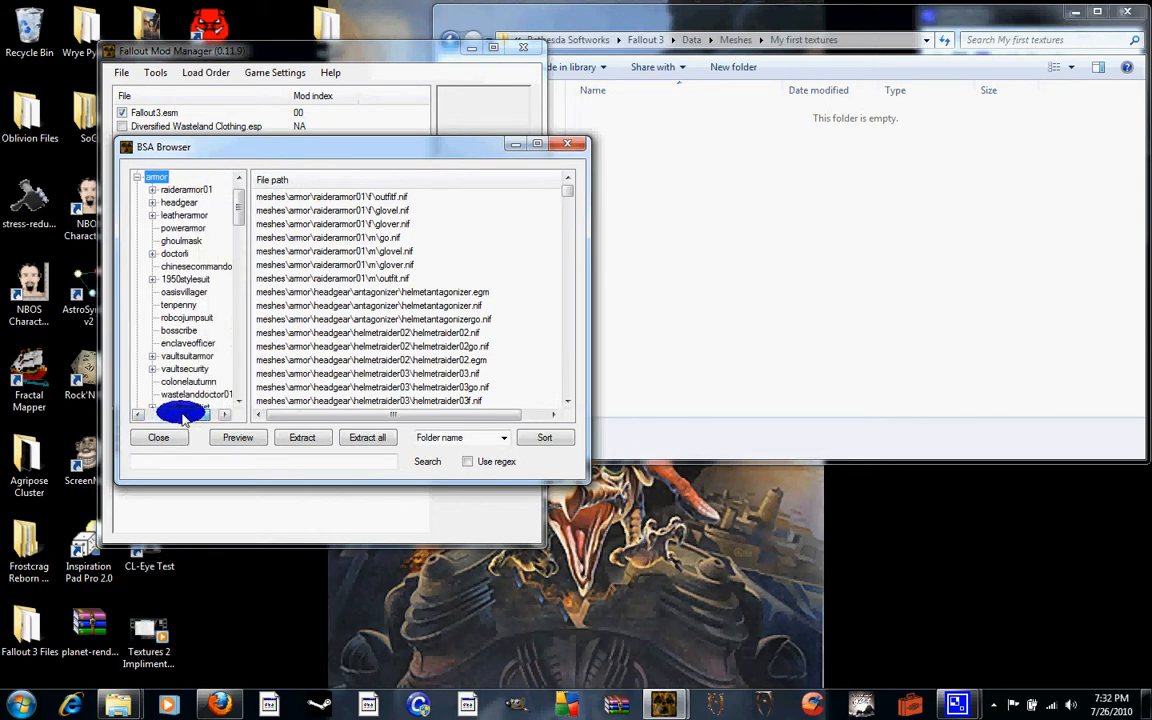
{"action": "left_click", "coordinate": [735, 160]}
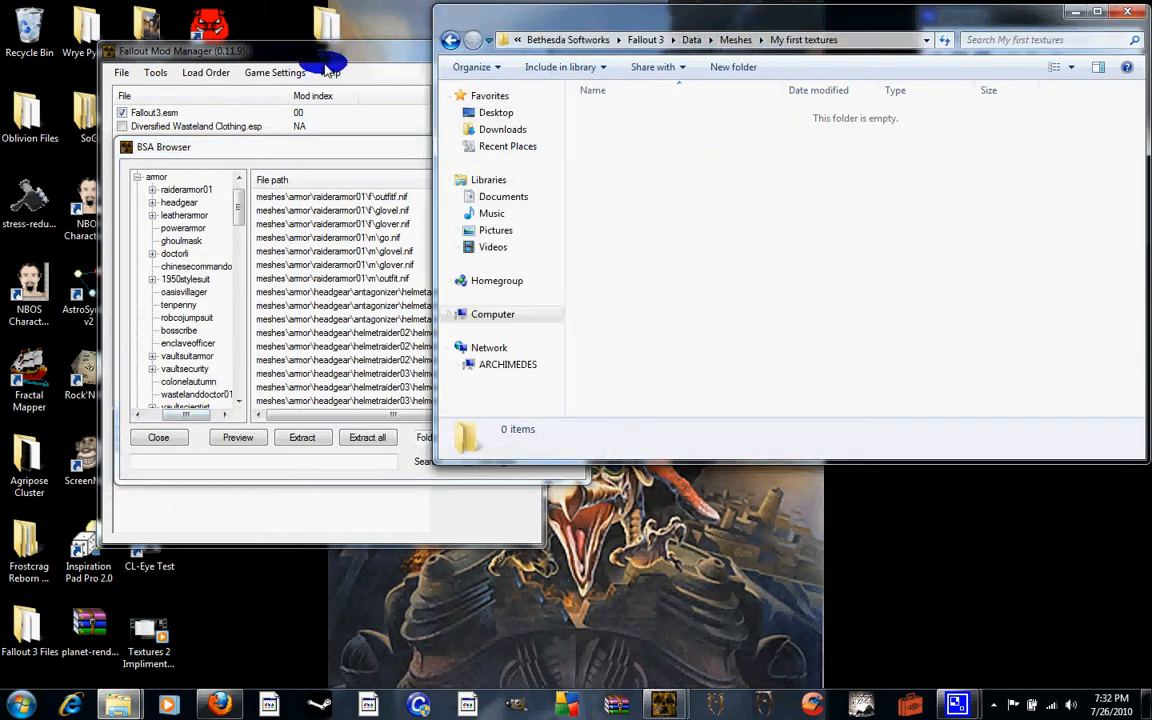
{"action": "left_click_drag", "start_coordinate": [345, 50], "coordinate": [837, 197]}
{"action": "left_click", "coordinate": [950, 198]}
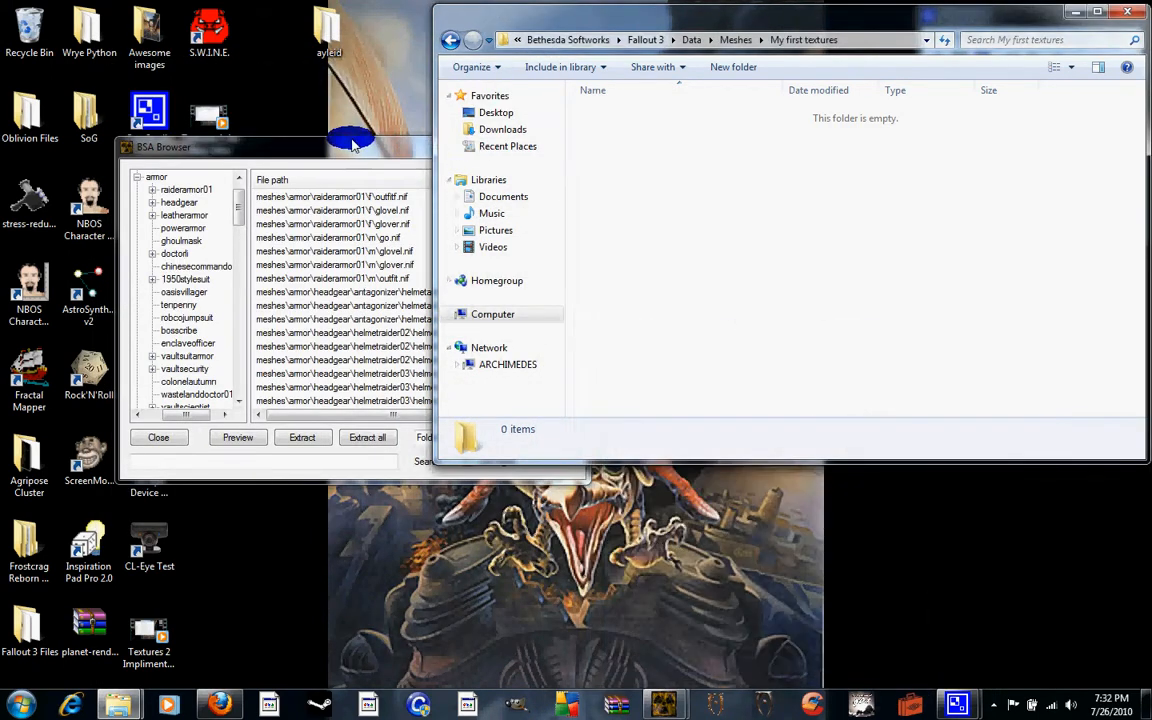
{"action": "left_click_drag", "start_coordinate": [325, 148], "coordinate": [480, 185]}
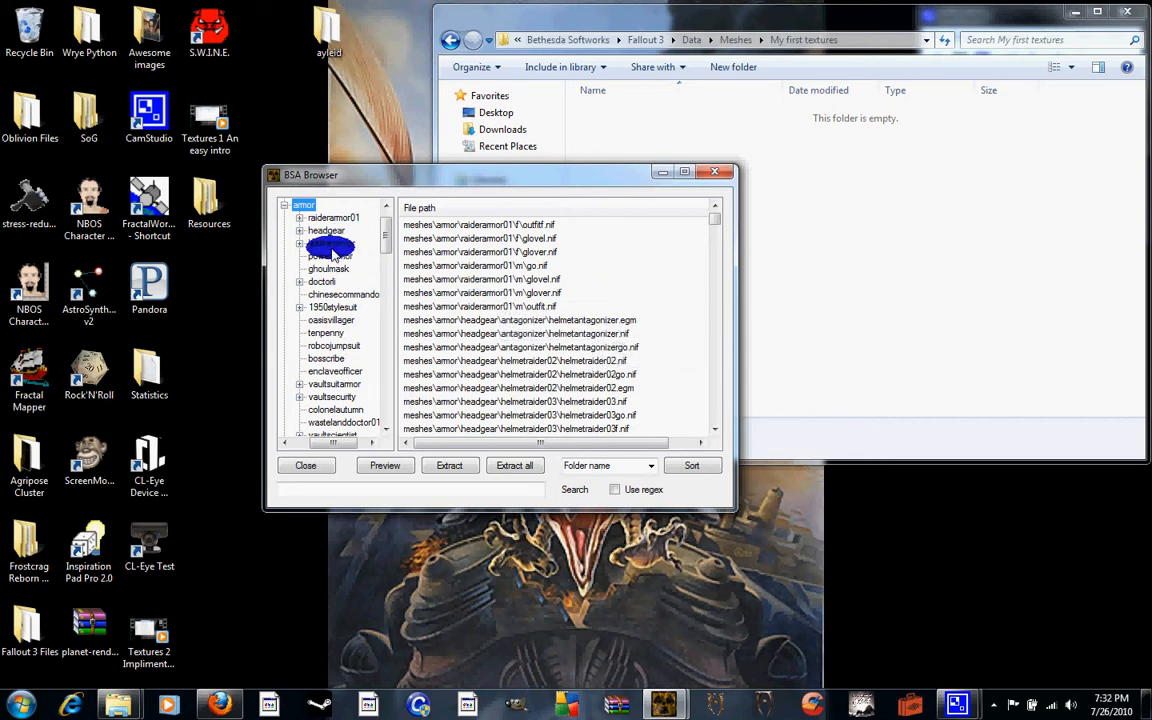
- Look through the archive's armor folders for the outfit and check its folder name in Resources\textures\armor
{"action": "left_click", "coordinate": [333, 308]}
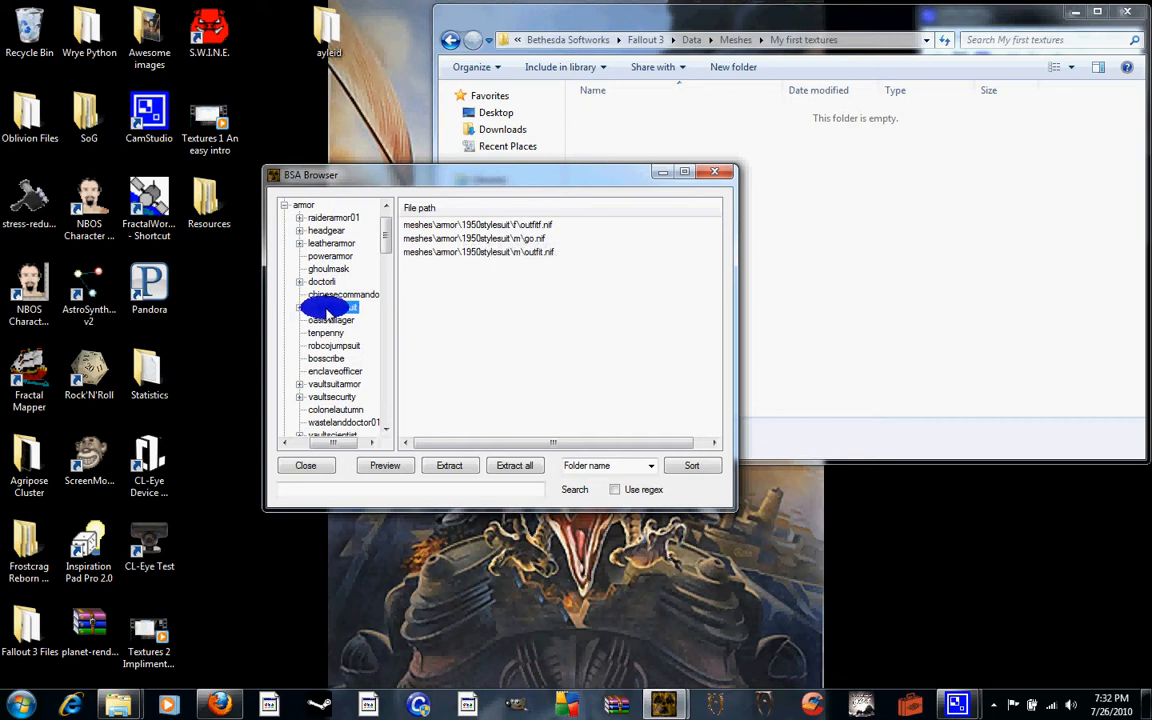
{"action": "left_click_drag", "start_coordinate": [386, 247], "coordinate": [386, 343]}
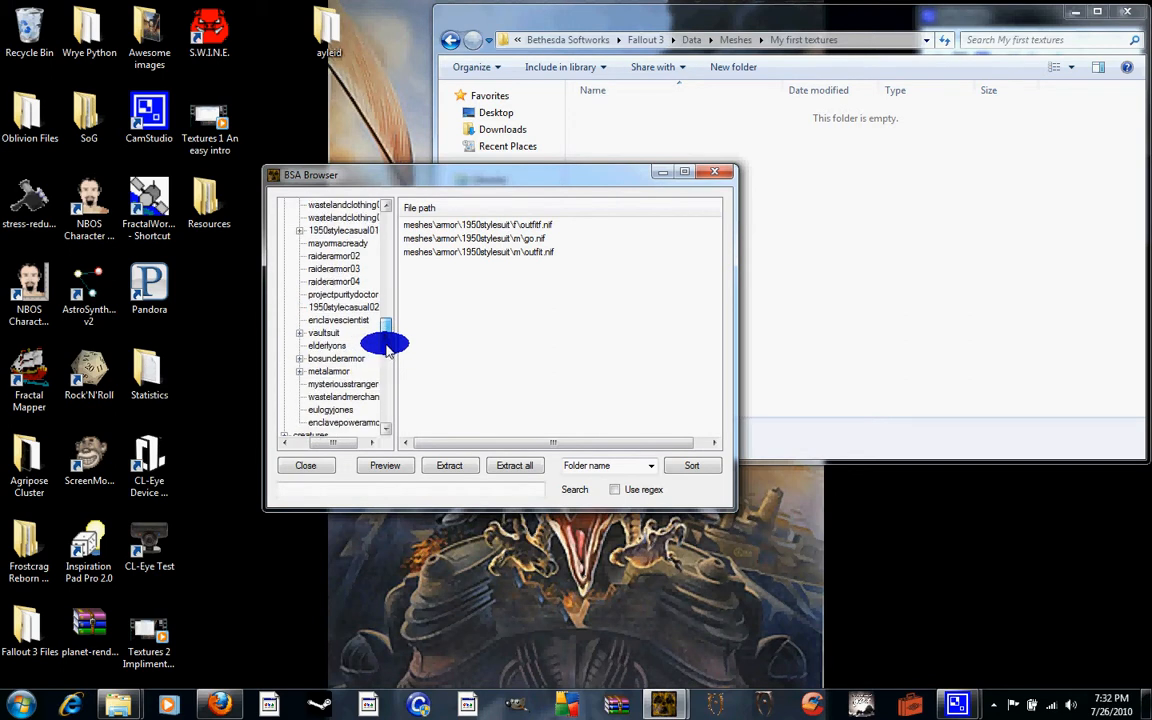
{"action": "double_click", "coordinate": [203, 205]}
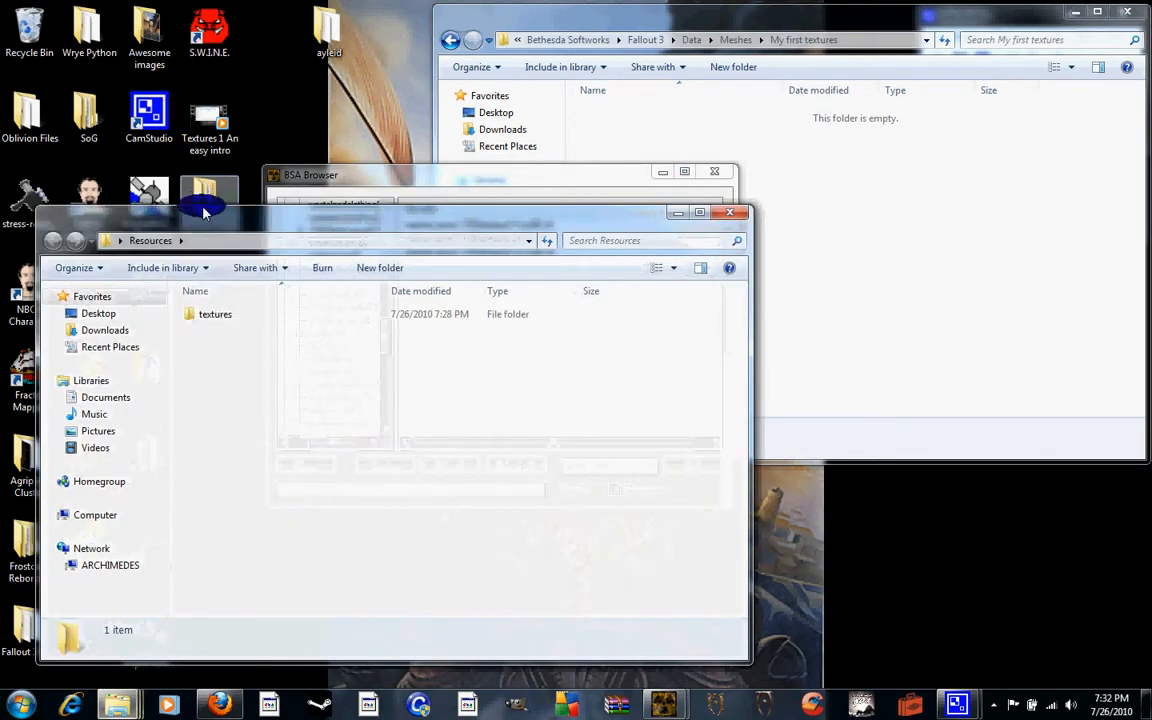
{"action": "left_click", "coordinate": [224, 309]}
{"action": "double_click", "coordinate": [224, 309]}
{"action": "left_click", "coordinate": [247, 318]}
{"action": "double_click", "coordinate": [247, 318]}
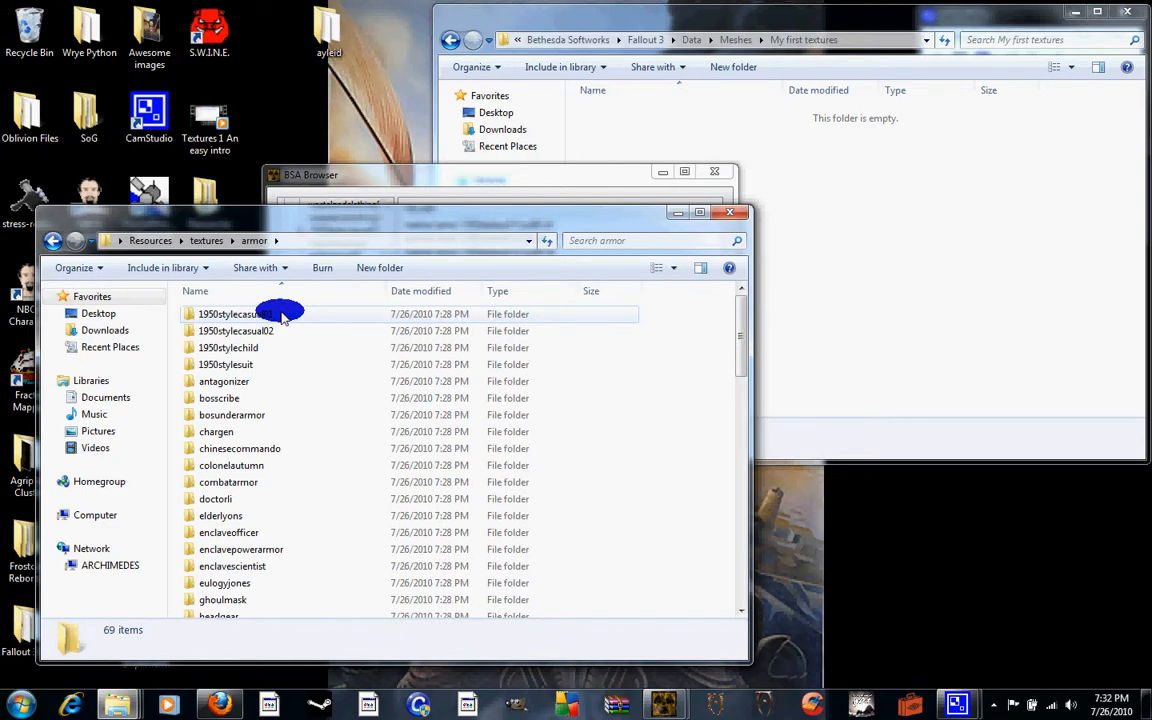
{"action": "left_click", "coordinate": [729, 213]}
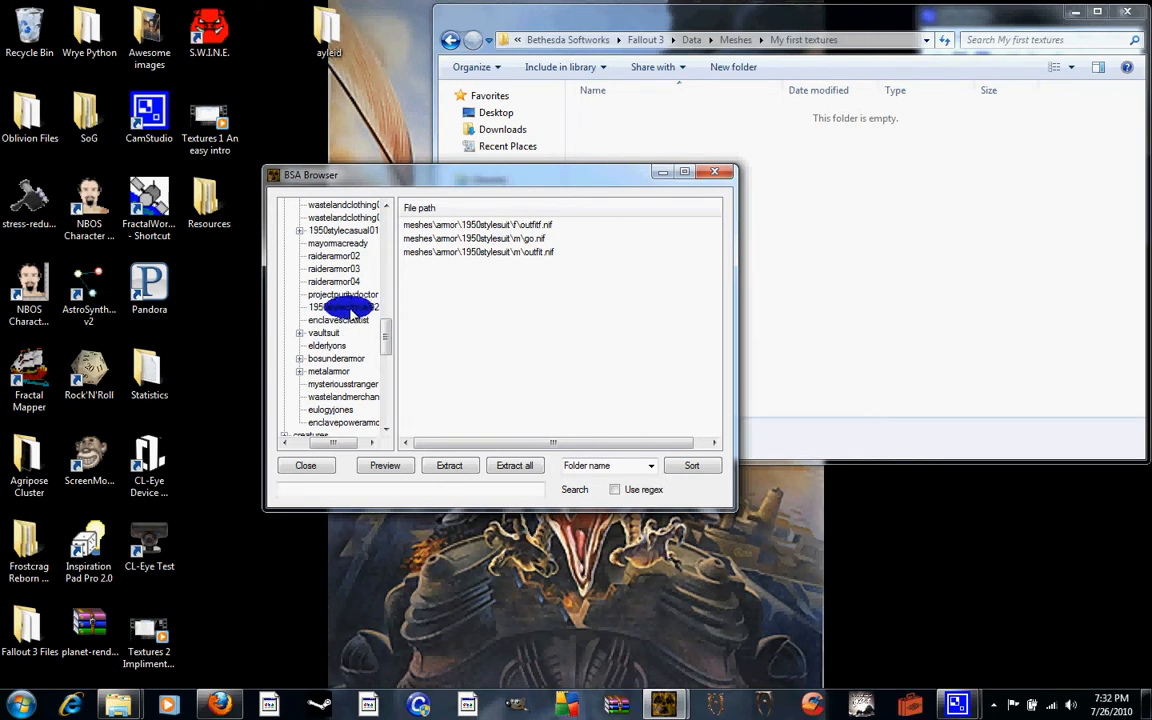
- Extract all three 1950stylecasual01 mesh files to the Resources folder, and close the BSA Browser and Fallout Mod Manager
{"action": "left_click", "coordinate": [356, 230]}
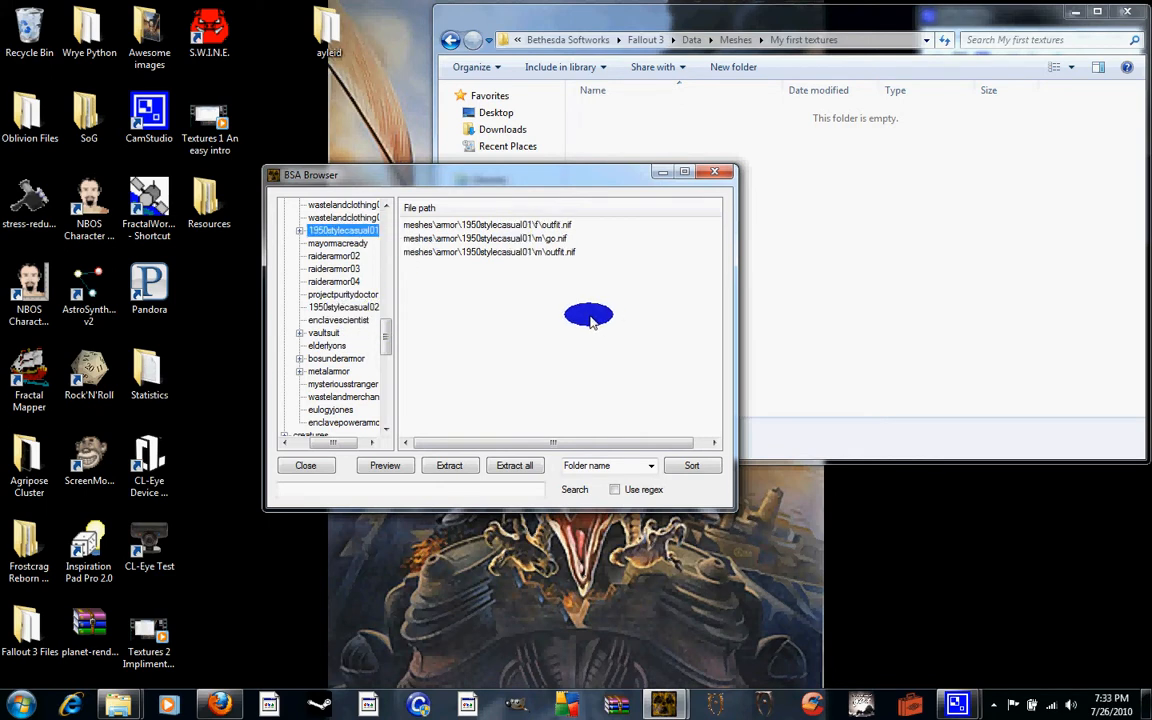
{"action": "left_click", "coordinate": [495, 224]}
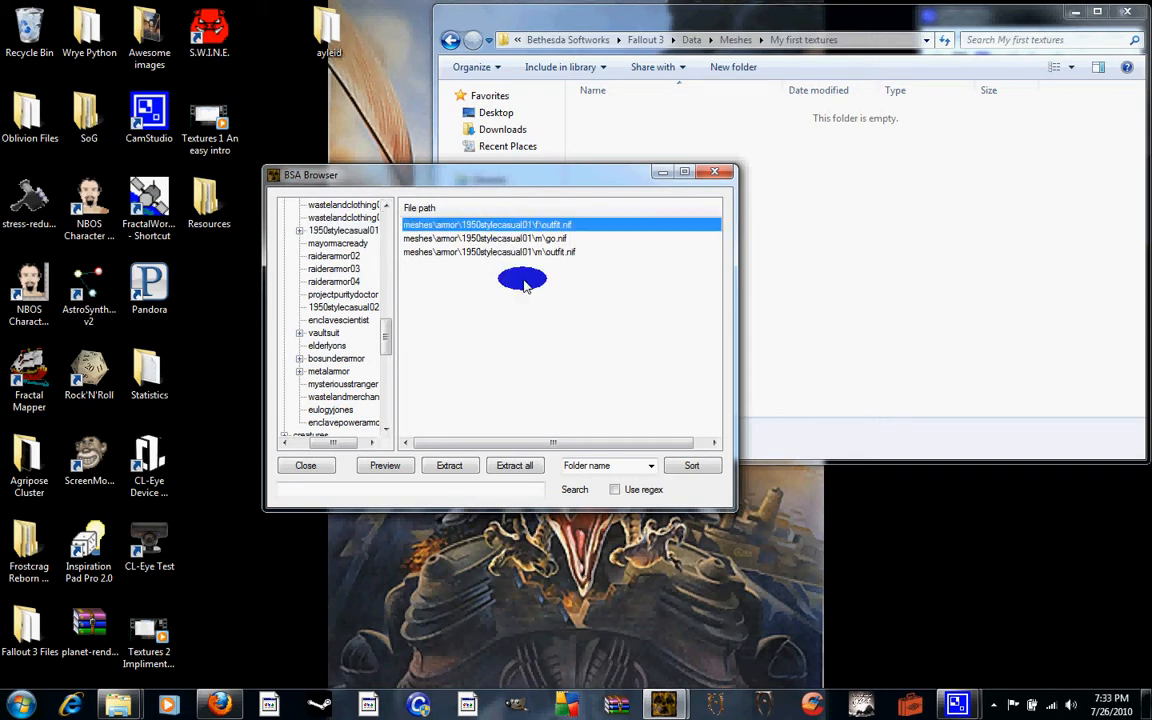
{"action": "key", "text": "shift+Down"}
{"action": "key", "text": "shift+Down"}
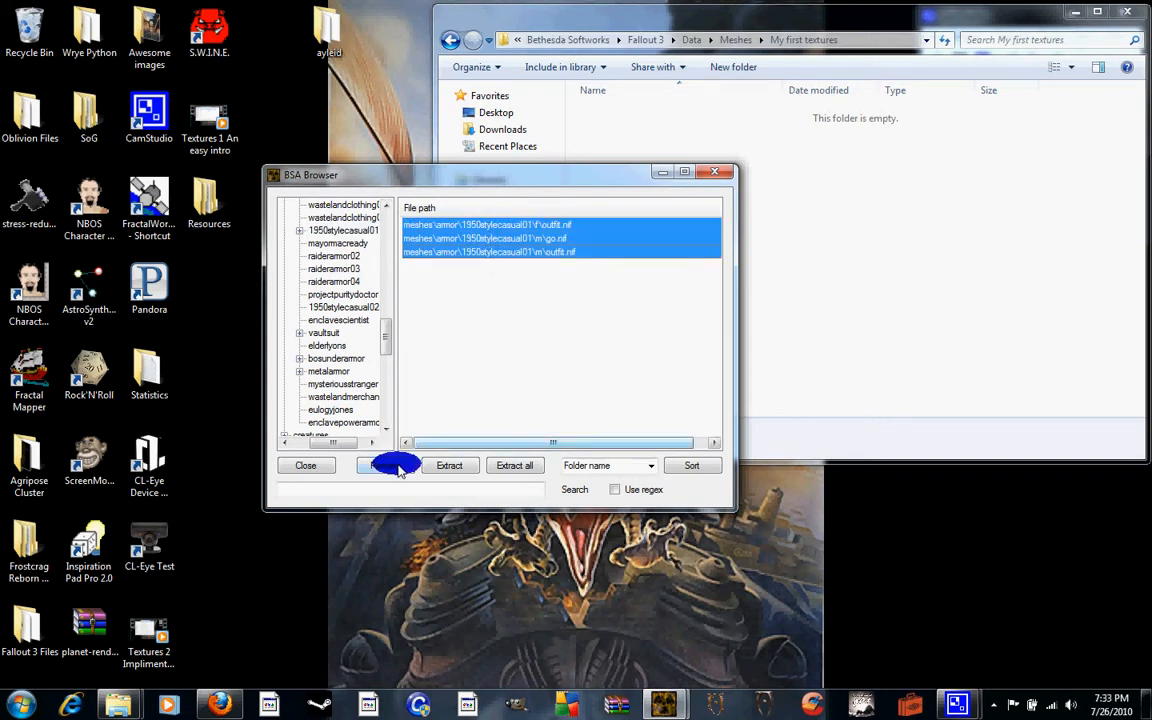
{"action": "left_click", "coordinate": [441, 466]}
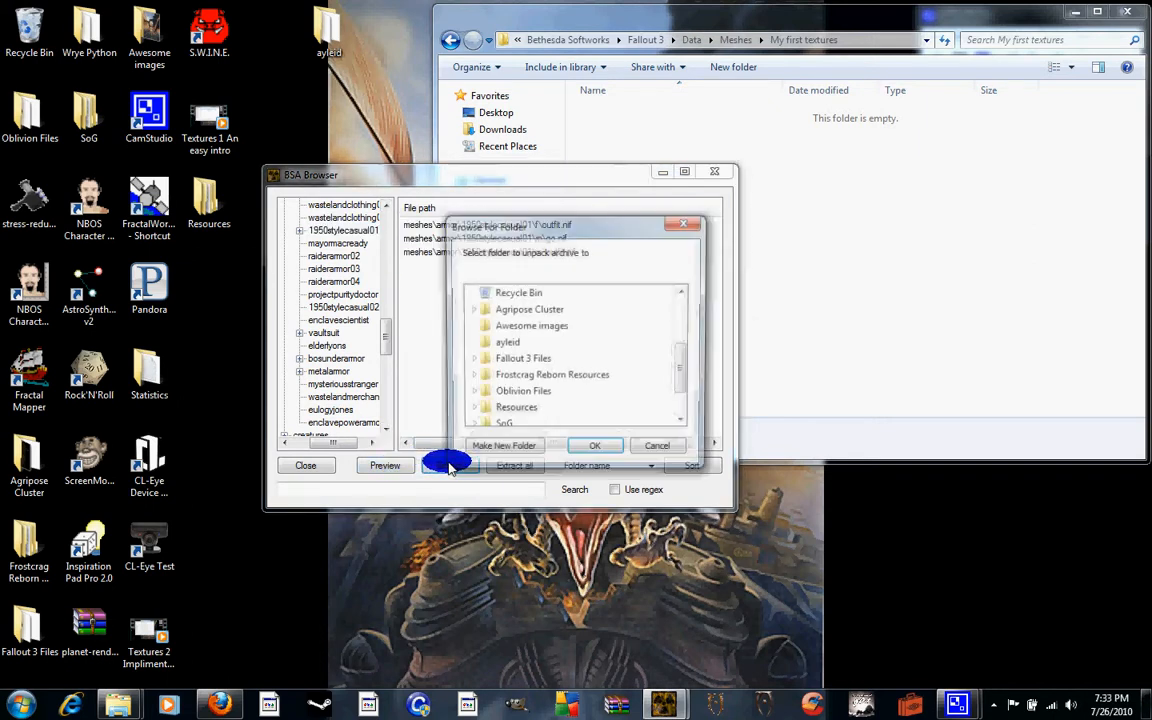
{"action": "left_click", "coordinate": [597, 450]}
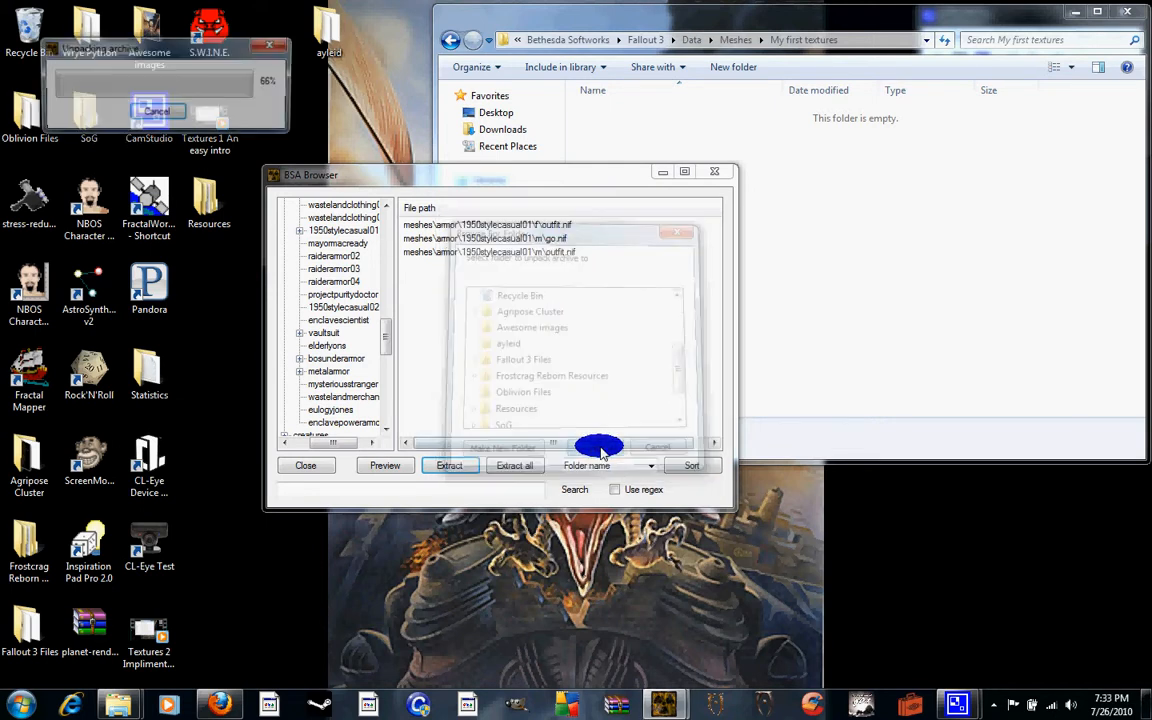
{"action": "left_click", "coordinate": [719, 173]}
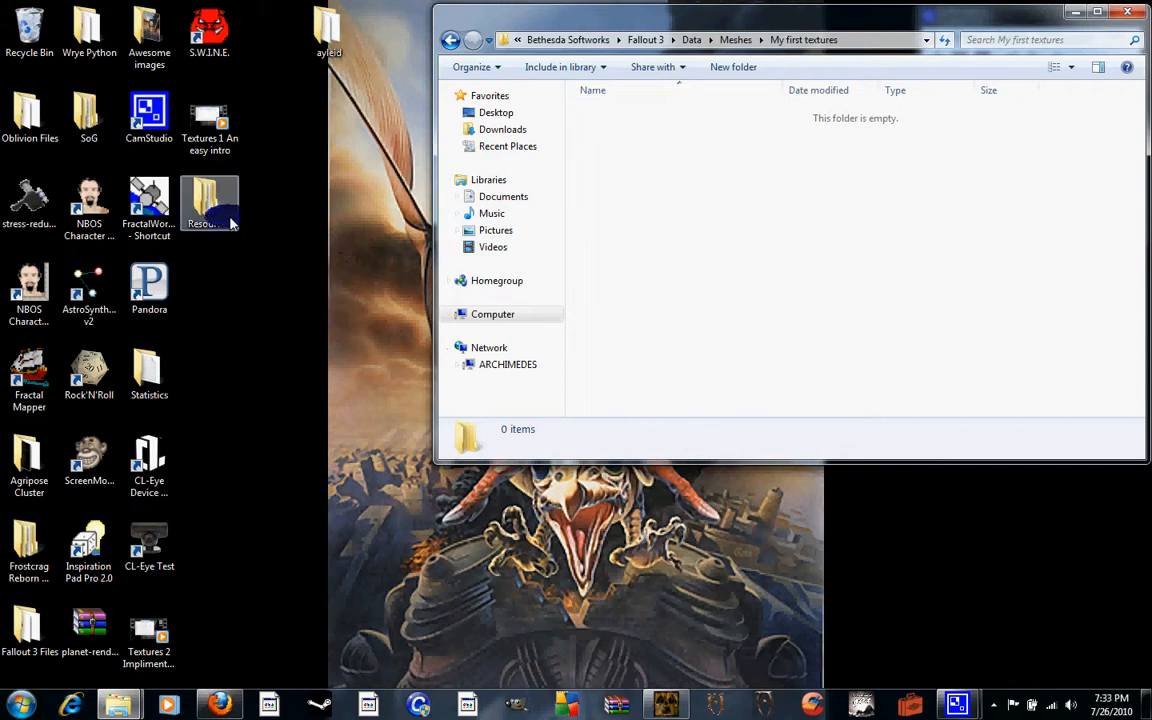
{"action": "left_click", "coordinate": [660, 708]}
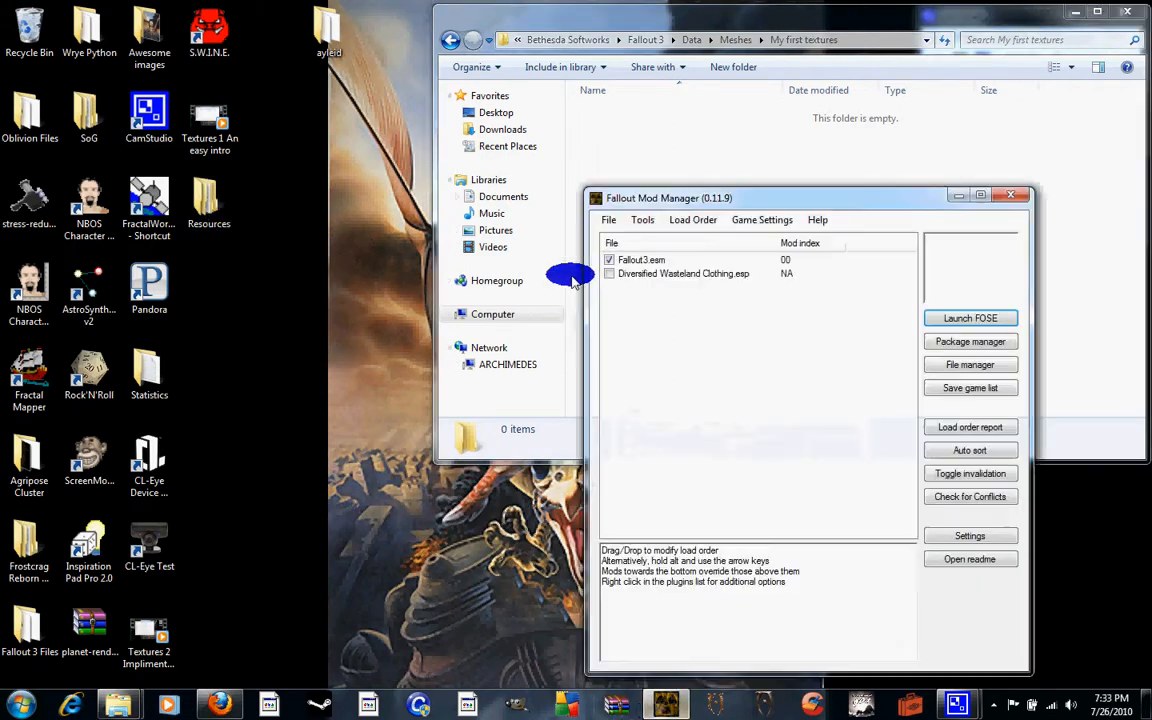
{"action": "left_click", "coordinate": [1016, 198]}
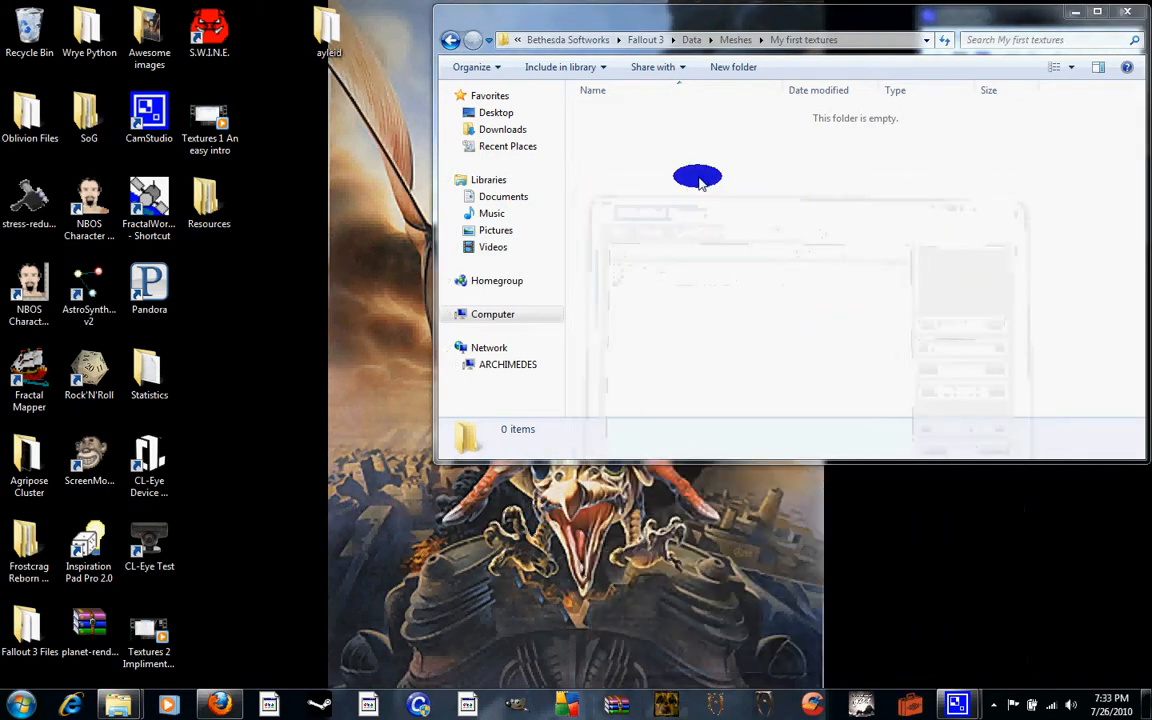
- Open the extracted meshes\armor folder inside the desktop's Resources folder
{"action": "double_click", "coordinate": [209, 217]}
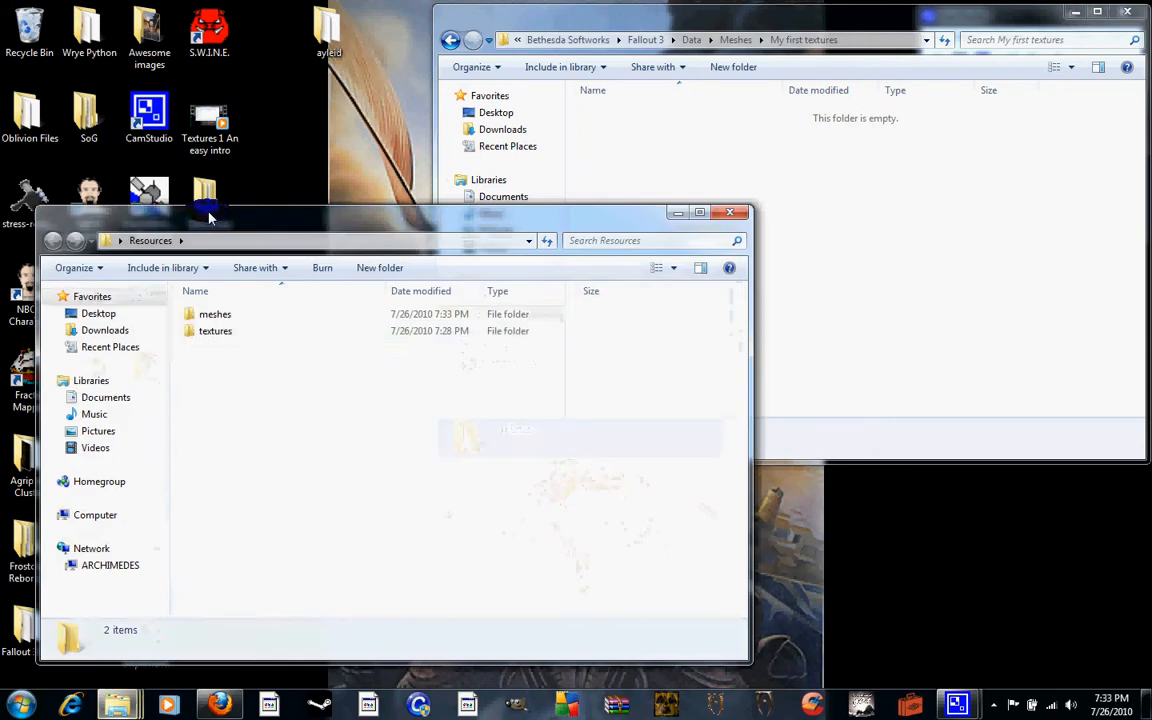
{"action": "double_click", "coordinate": [221, 318]}
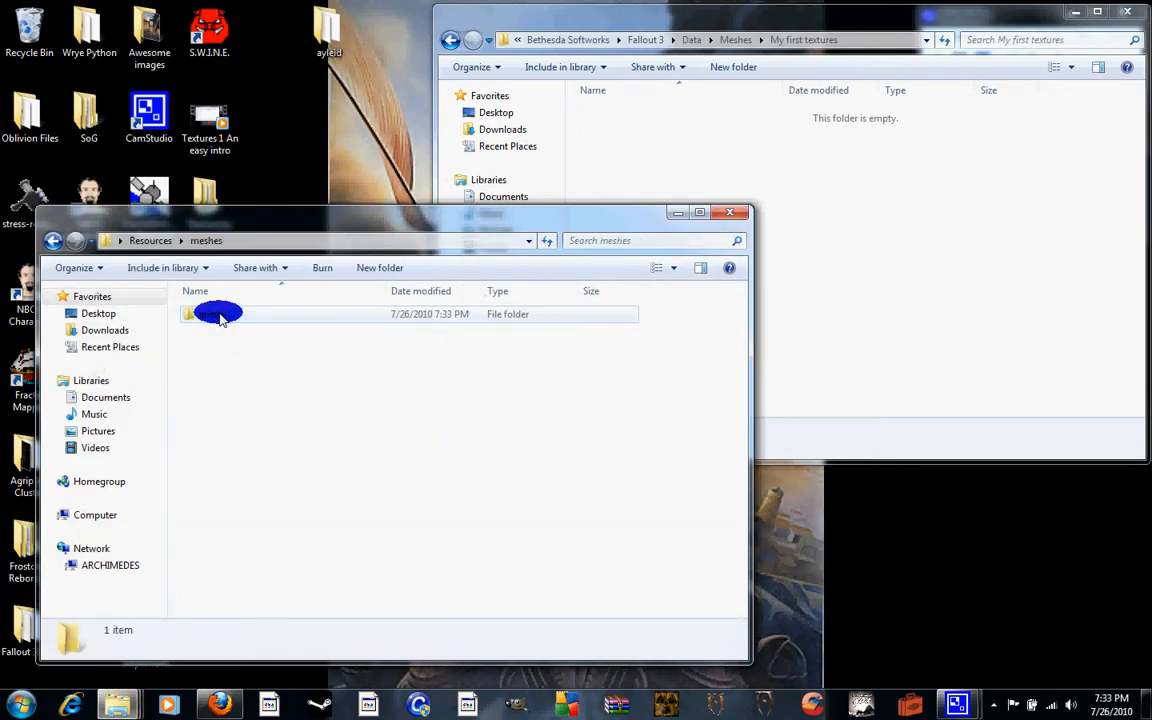
{"action": "double_click", "coordinate": [222, 316]}
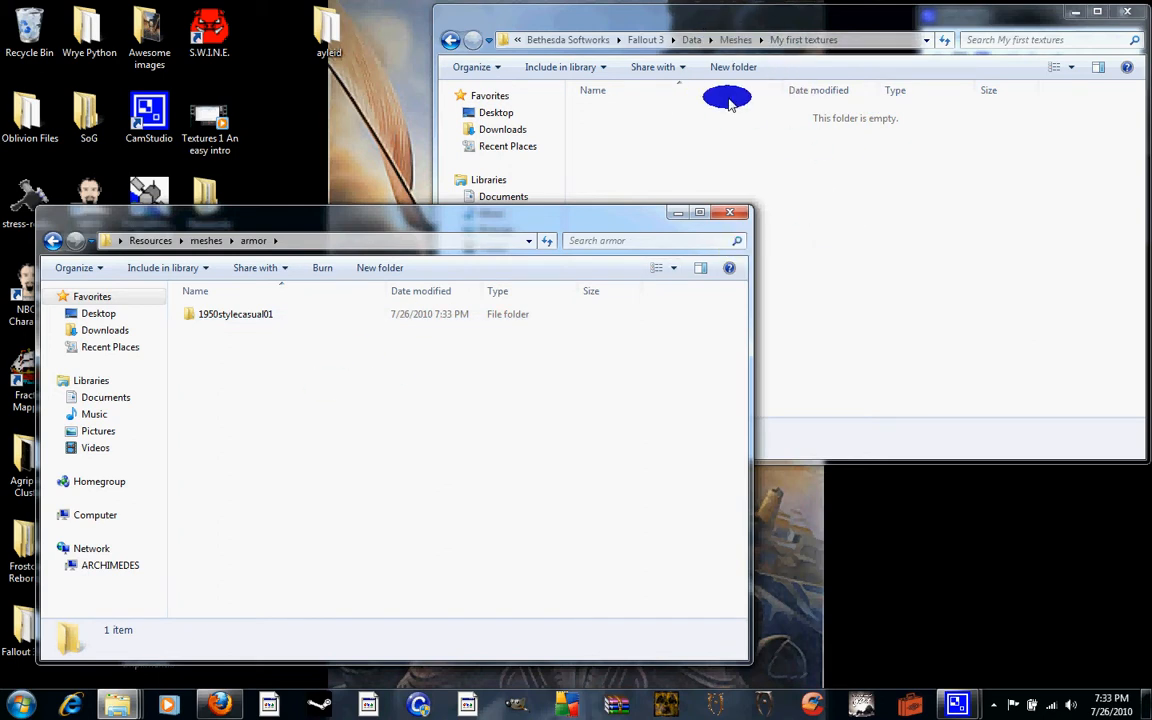
- Create a folder named M inside Data\Meshes\My first textures
{"action": "right_click", "coordinate": [820, 207]}
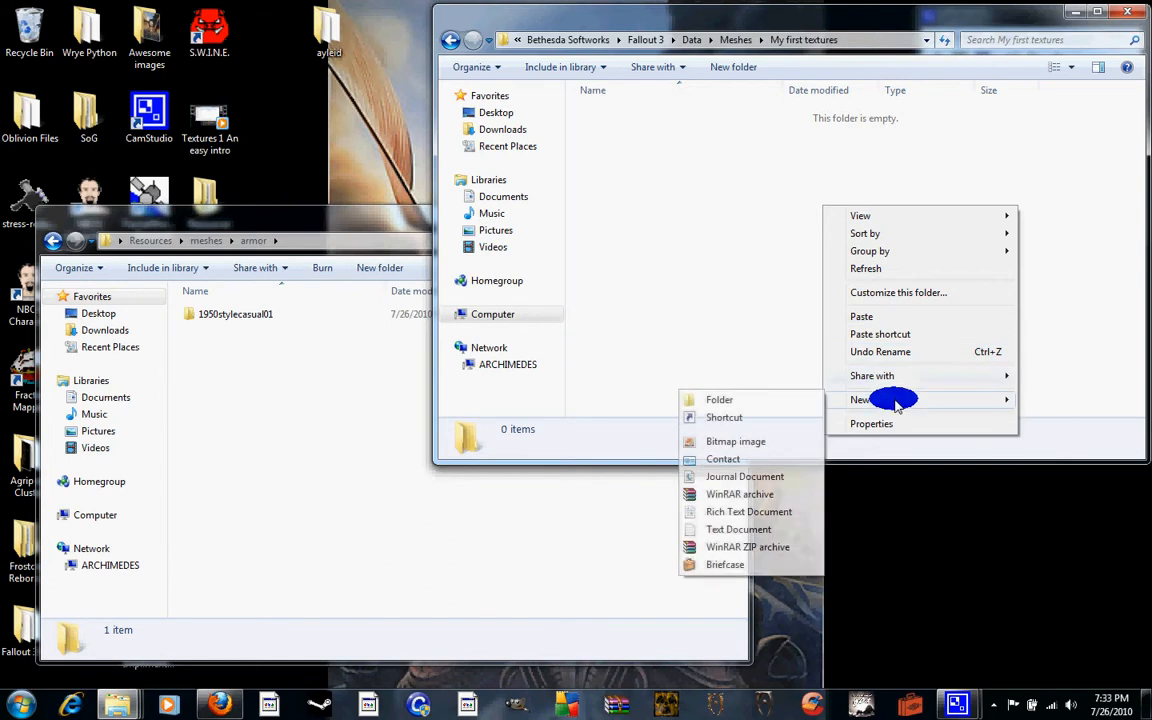
{"action": "left_click", "coordinate": [802, 397]}
{"action": "type", "text": "M"}
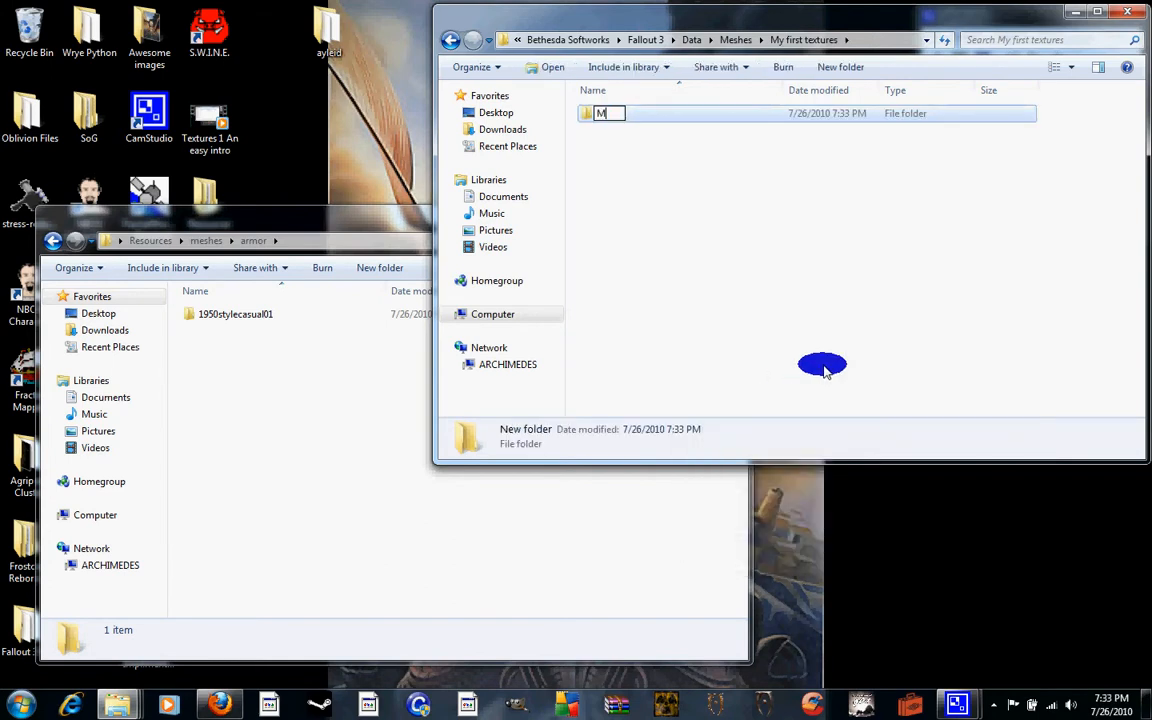
{"action": "key", "text": "Return"}
- Create a folder named F beside the M folder in Data\Meshes\My first textures
{"action": "right_click", "coordinate": [676, 273]}
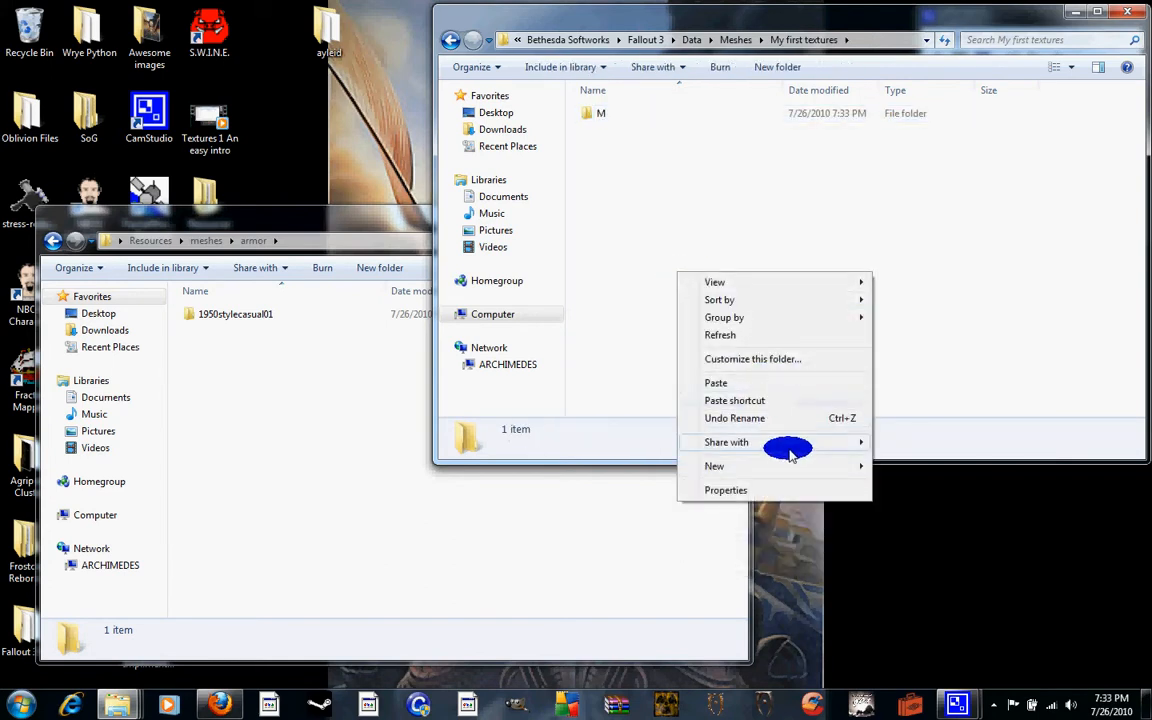
{"action": "mouse_move", "coordinate": [790, 474]}
{"action": "left_click", "coordinate": [880, 467]}
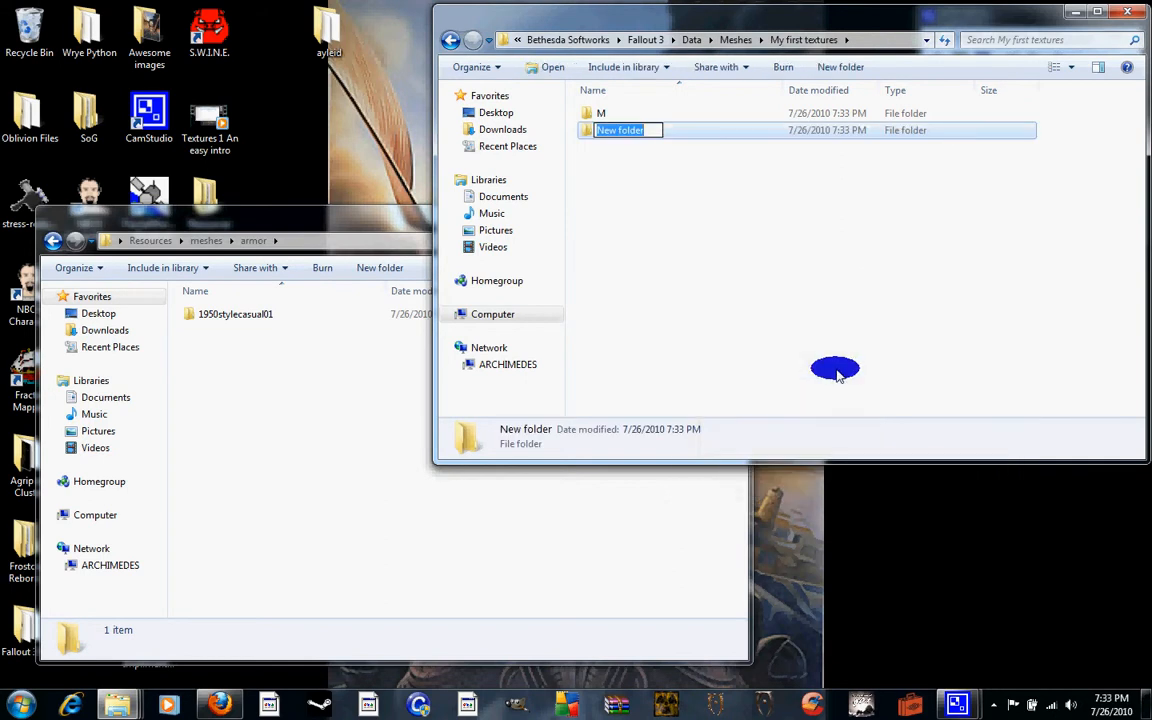
{"action": "key", "text": "Return"}
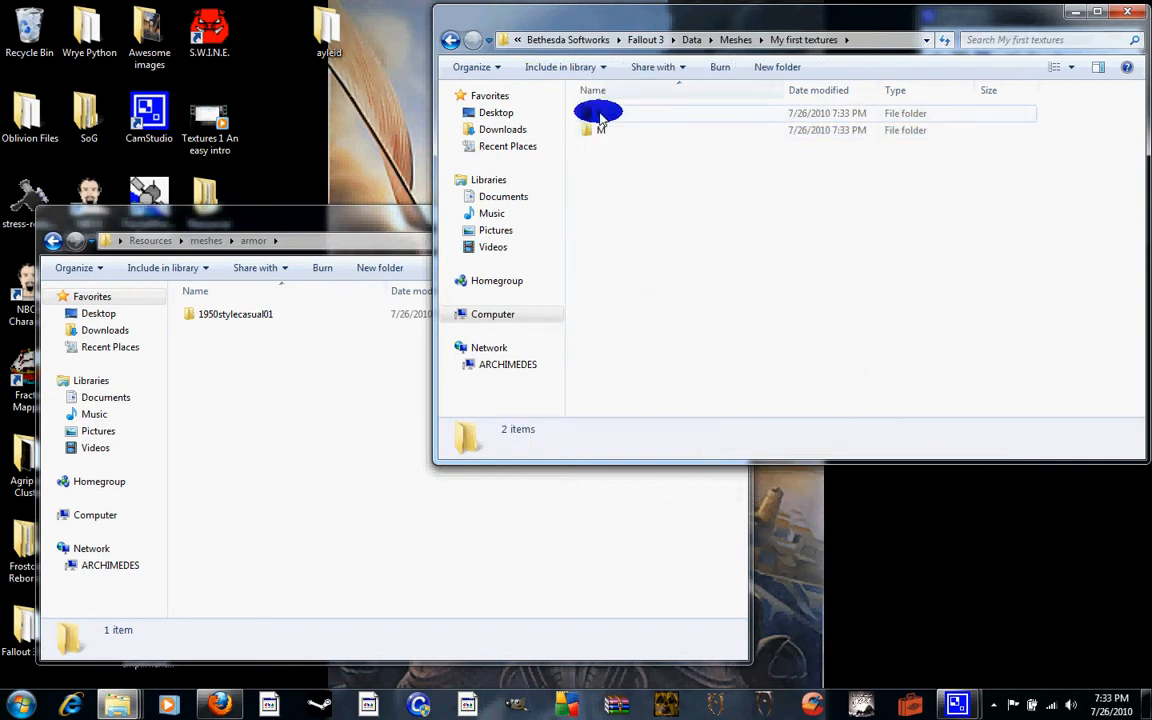
- Copy the outfit mesh from the extracted 1950stylecasual01\f folder into the F folder in Meshes\My first textures
{"action": "double_click", "coordinate": [600, 113]}
{"action": "left_click", "coordinate": [338, 222]}
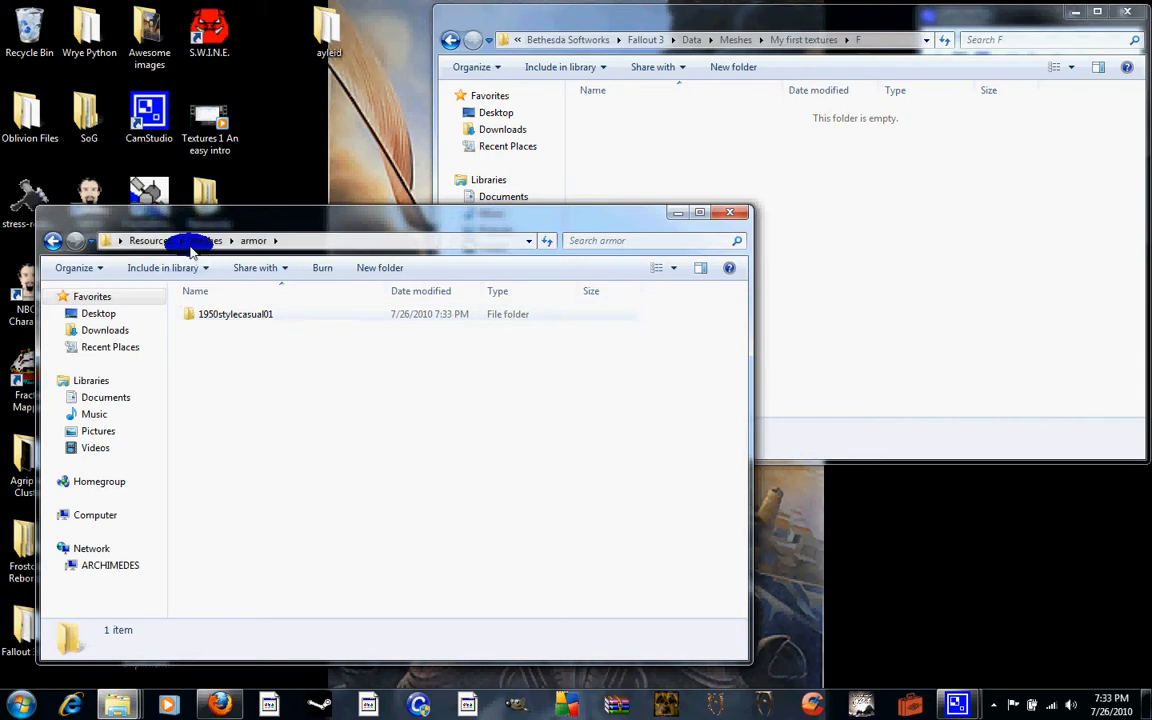
{"action": "left_click", "coordinate": [238, 318]}
{"action": "double_click", "coordinate": [240, 318]}
{"action": "double_click", "coordinate": [208, 316]}
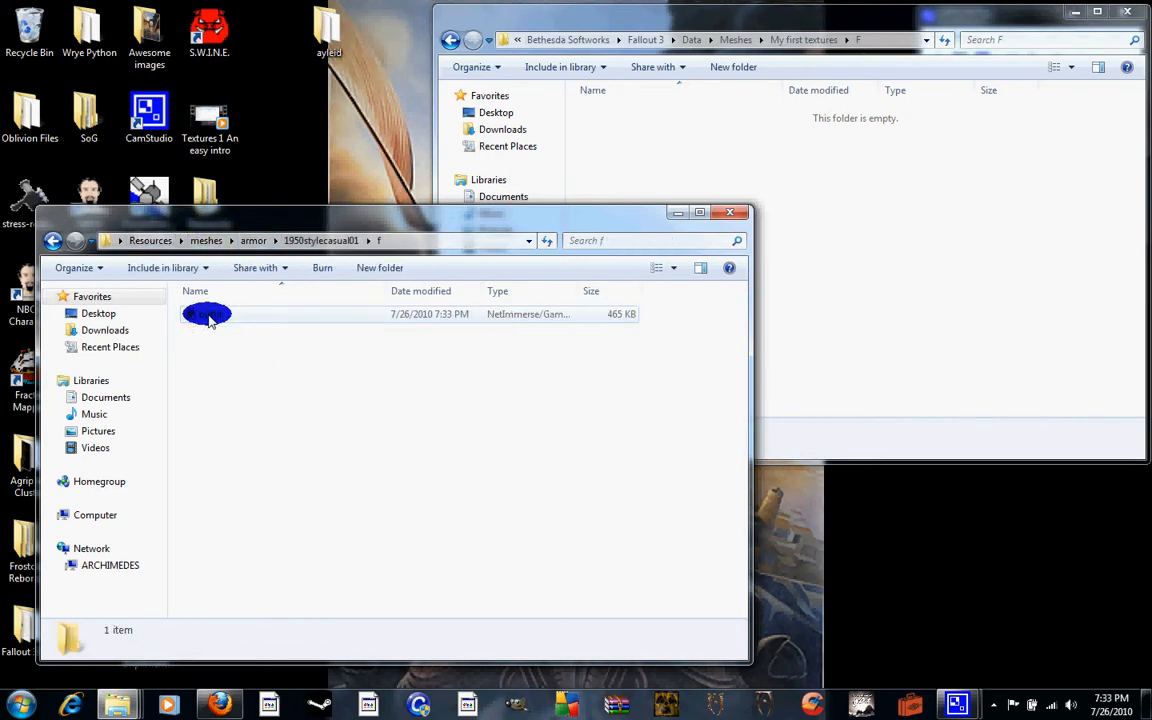
{"action": "left_click", "coordinate": [228, 314]}
{"action": "right_click", "coordinate": [222, 315]}
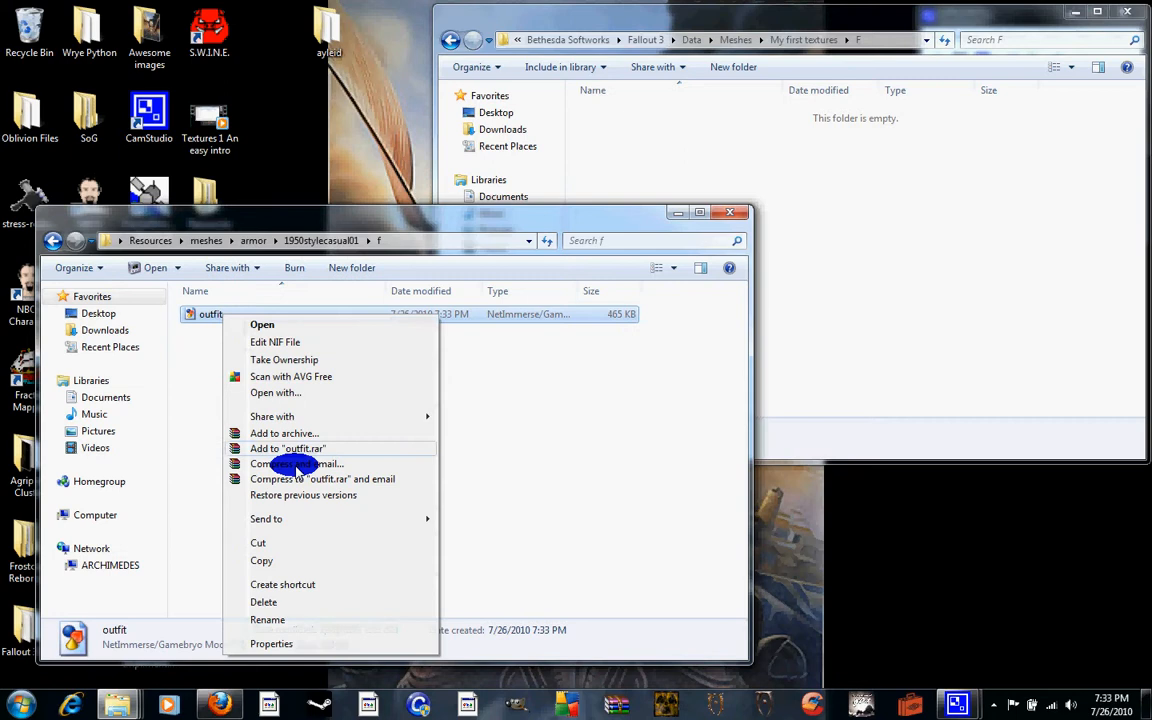
{"action": "left_click", "coordinate": [296, 560]}
{"action": "right_click", "coordinate": [757, 206]}
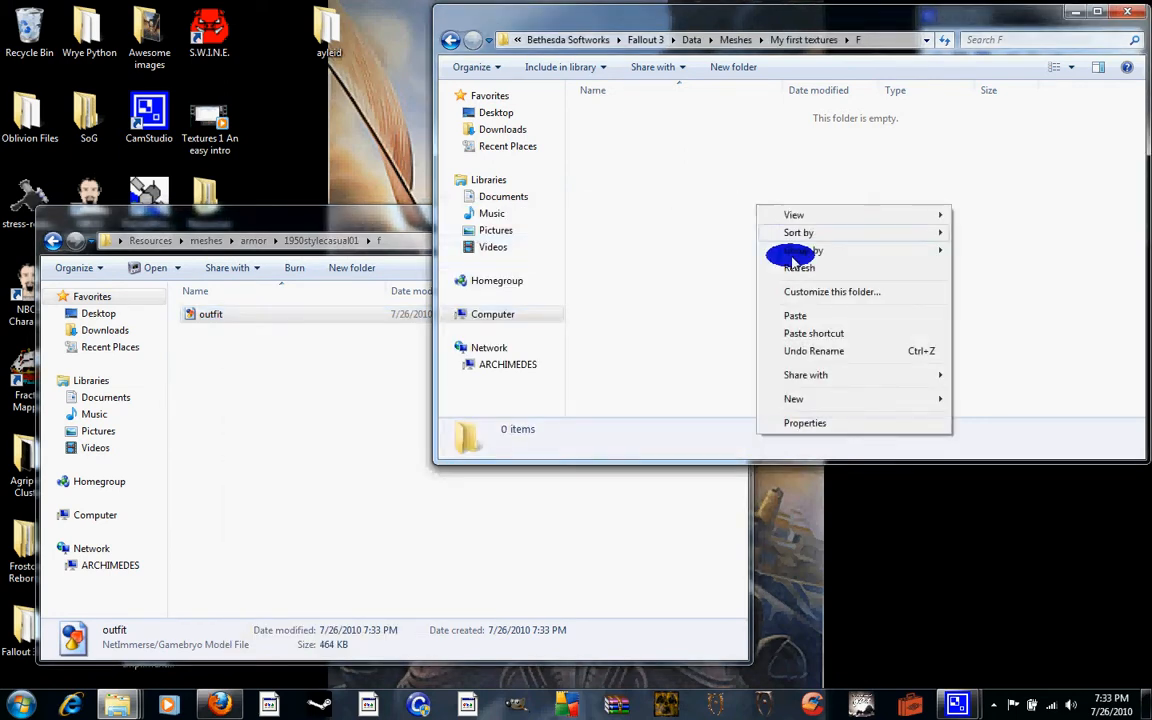
{"action": "left_click", "coordinate": [795, 315]}
- Open the m folder of the extracted 1950stylecasual01 meshes in Resources\meshes\armor
{"action": "left_click", "coordinate": [170, 432]}
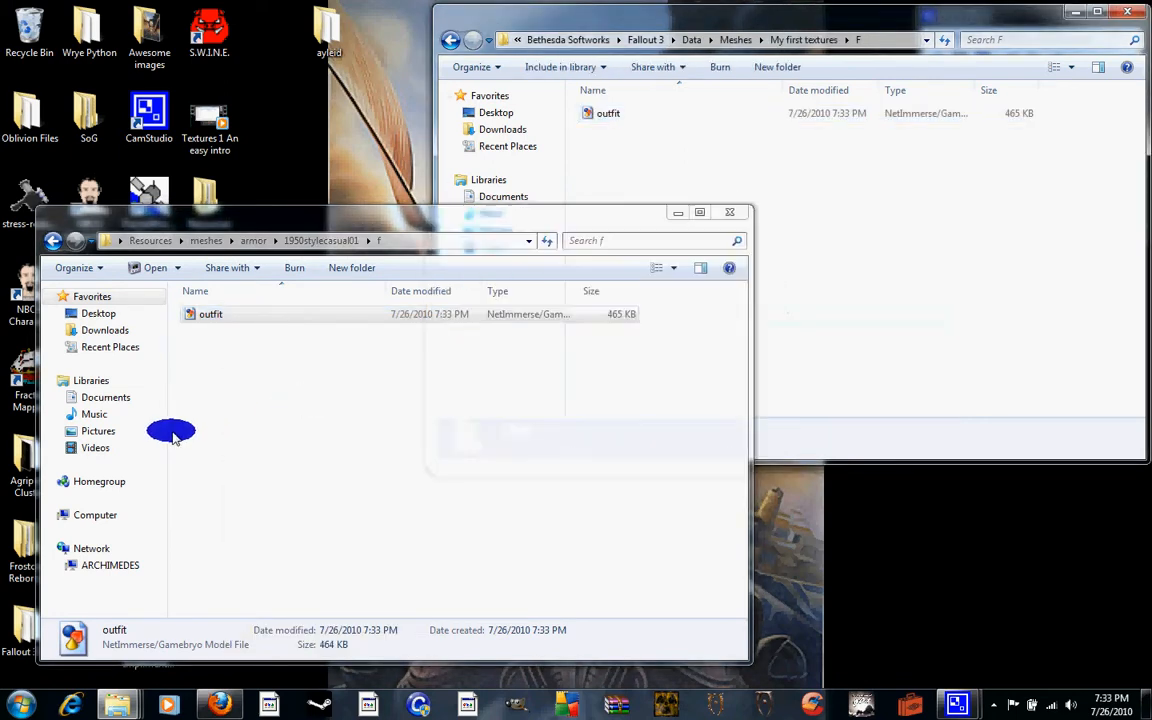
{"action": "left_click", "coordinate": [257, 244]}
{"action": "left_click", "coordinate": [212, 244]}
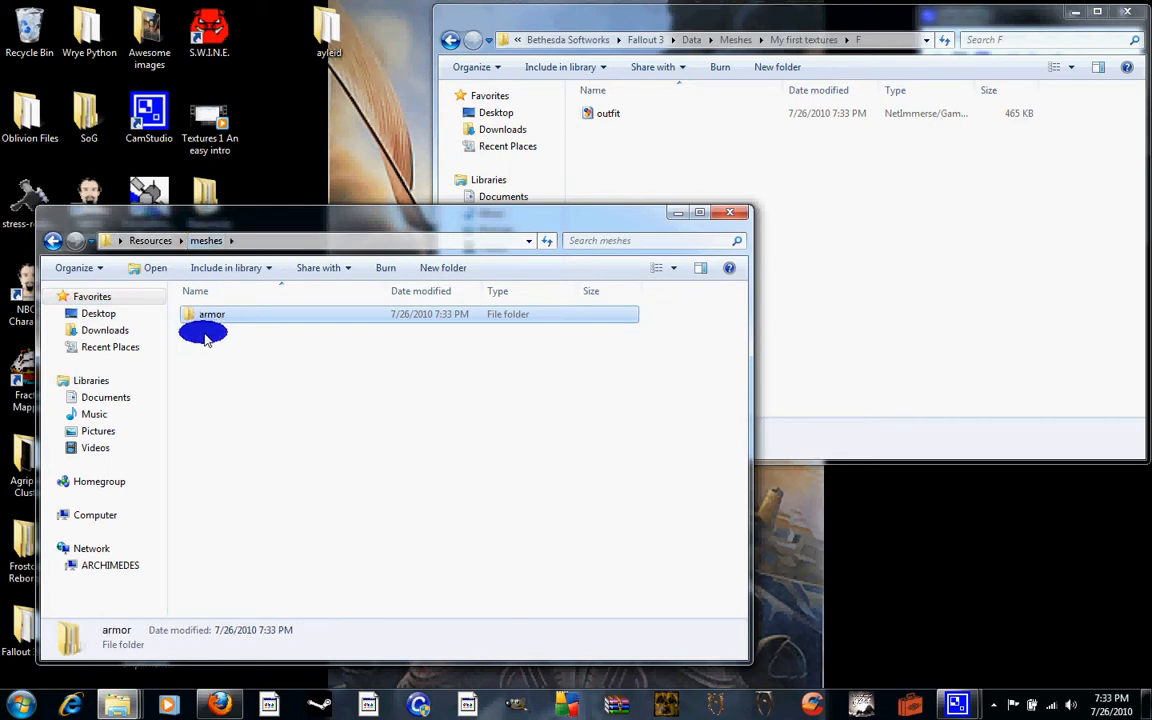
{"action": "left_click", "coordinate": [150, 240]}
{"action": "left_click", "coordinate": [232, 334]}
{"action": "double_click", "coordinate": [232, 334]}
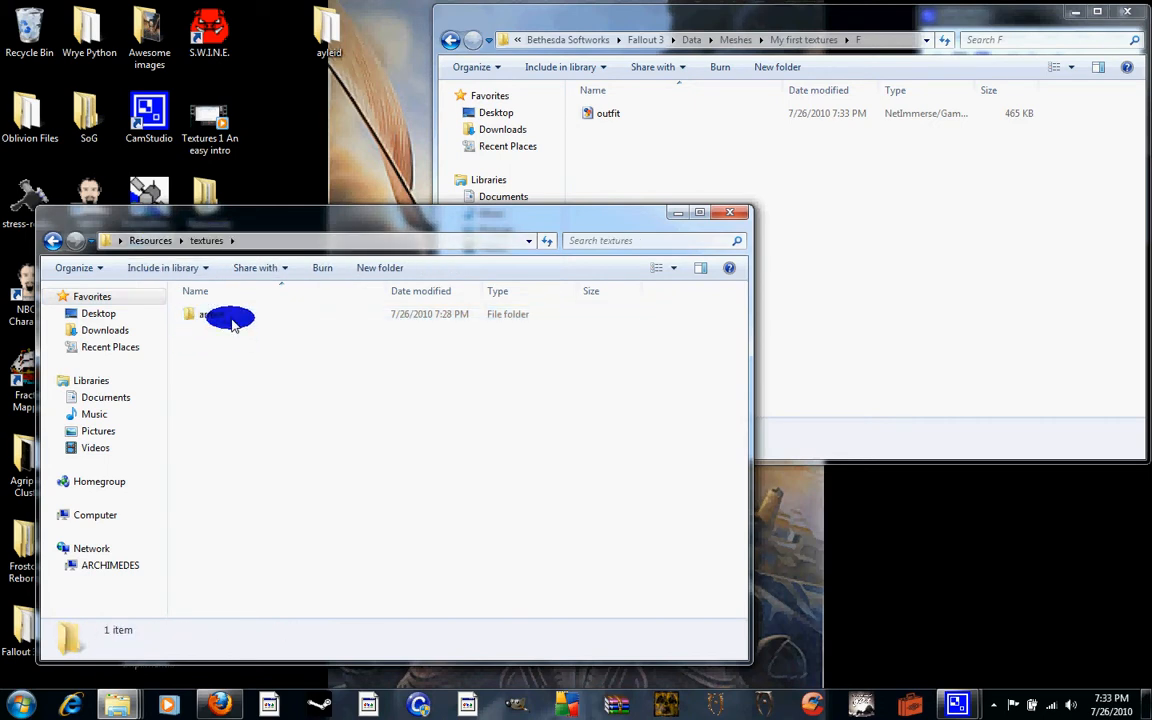
{"action": "left_click", "coordinate": [150, 240]}
{"action": "left_click", "coordinate": [217, 318]}
{"action": "double_click", "coordinate": [217, 318]}
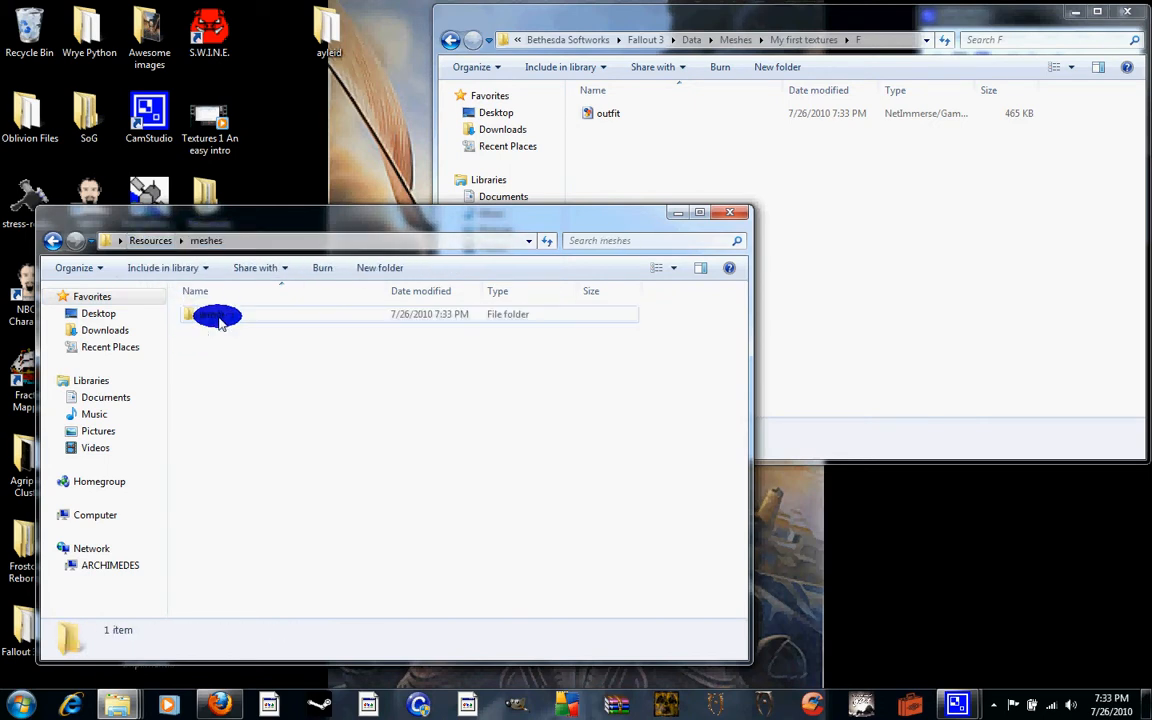
{"action": "double_click", "coordinate": [218, 317]}
{"action": "double_click", "coordinate": [218, 318]}
{"action": "left_click", "coordinate": [207, 334]}
{"action": "double_click", "coordinate": [207, 334]}
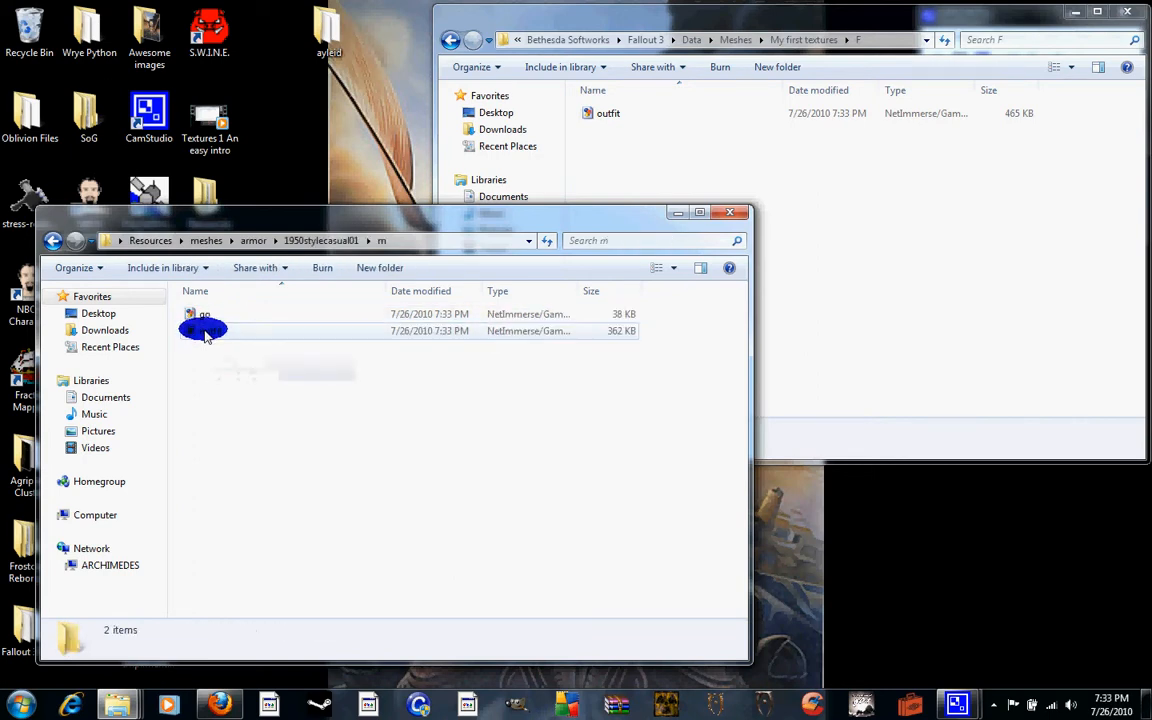
- Copy the go and outfit meshes from the extracted m folder into the M folder in Meshes\My first textures
{"action": "left_click", "coordinate": [212, 316]}
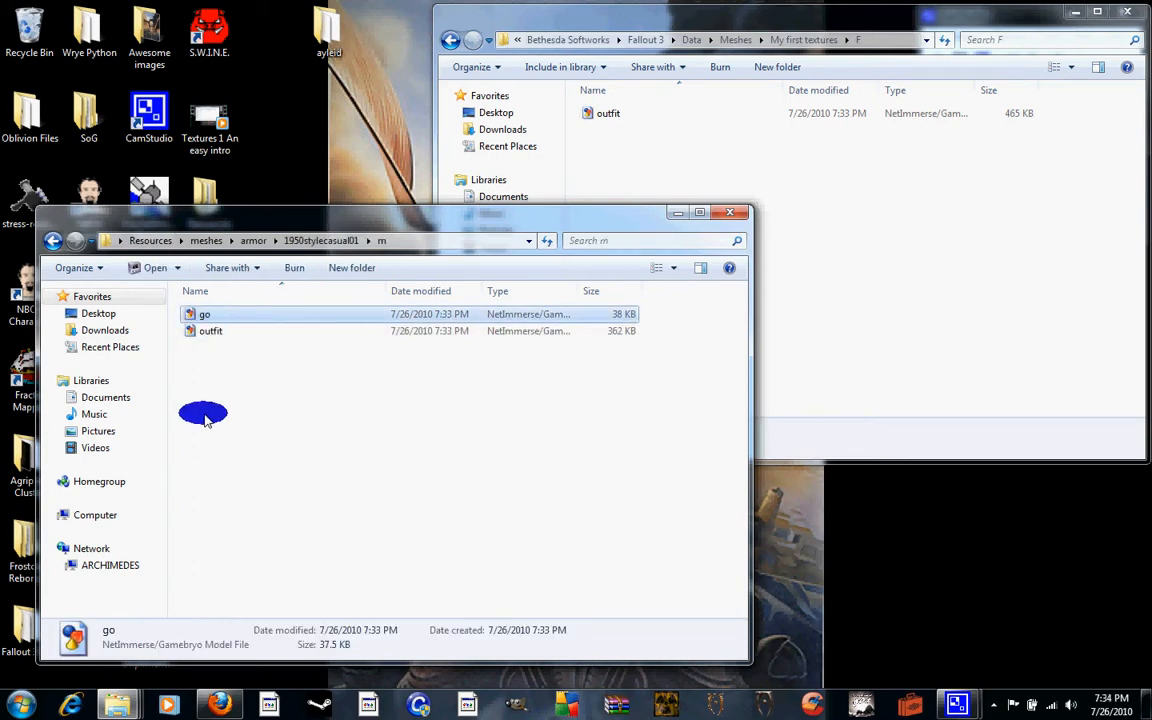
{"action": "key", "text": "ctrl+a"}
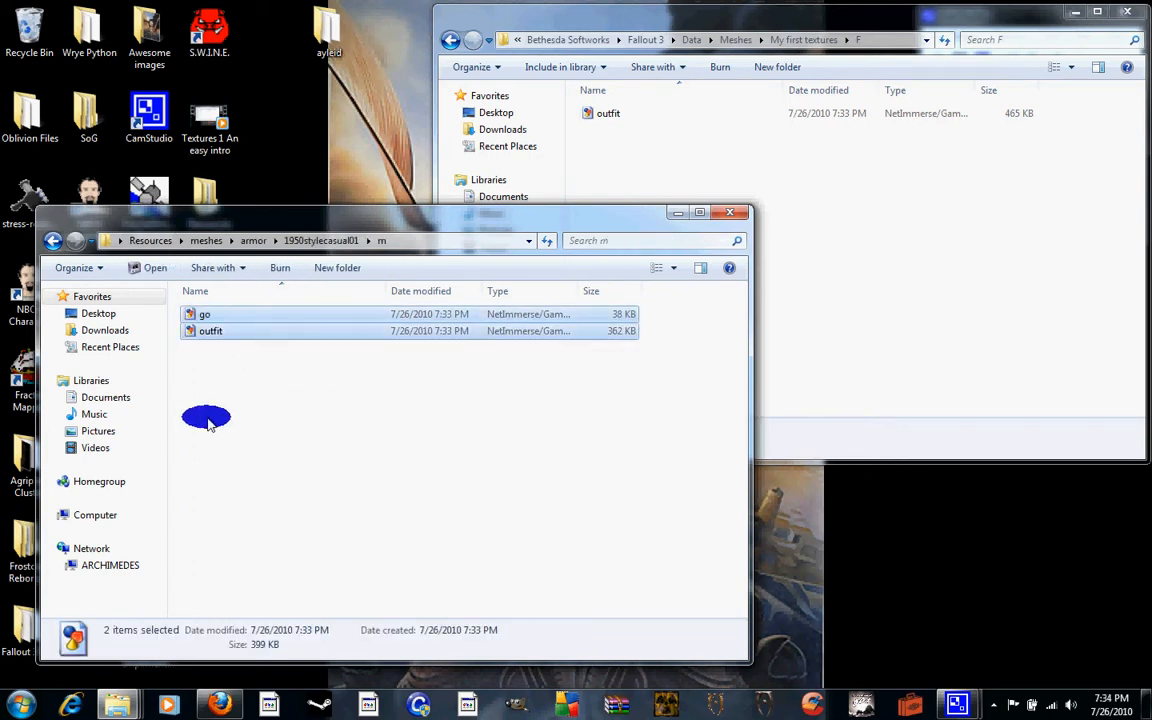
{"action": "right_click", "coordinate": [224, 334]}
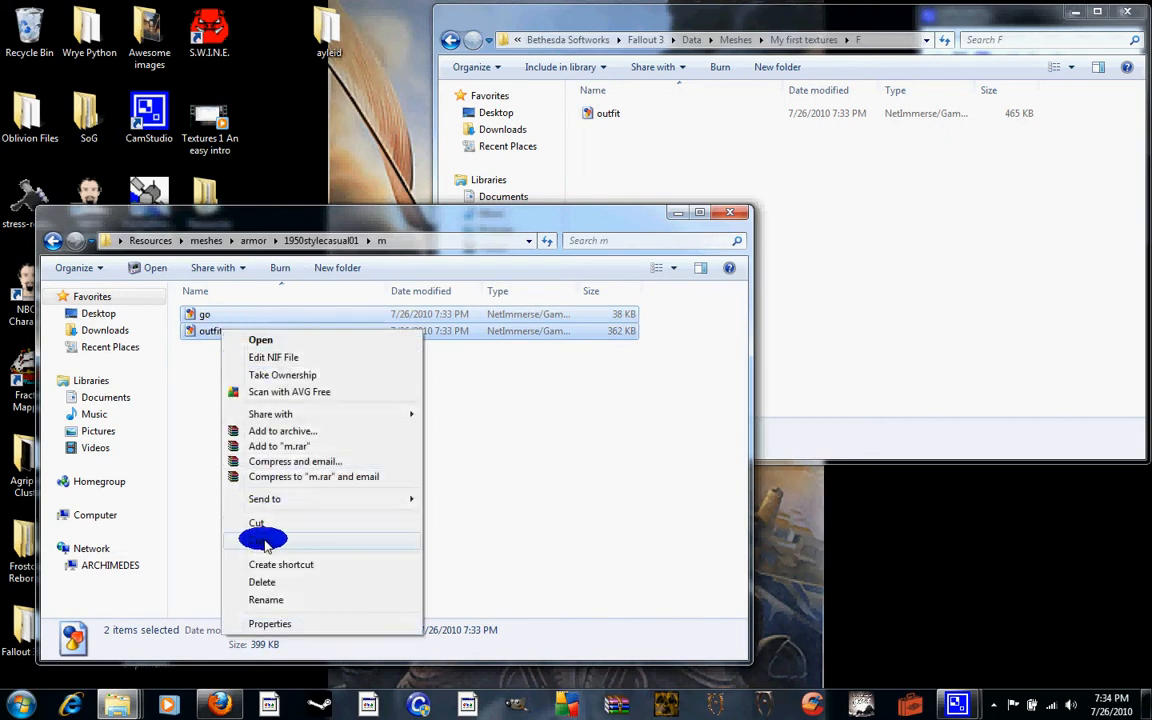
{"action": "left_click", "coordinate": [257, 540]}
{"action": "left_click", "coordinate": [804, 40]}
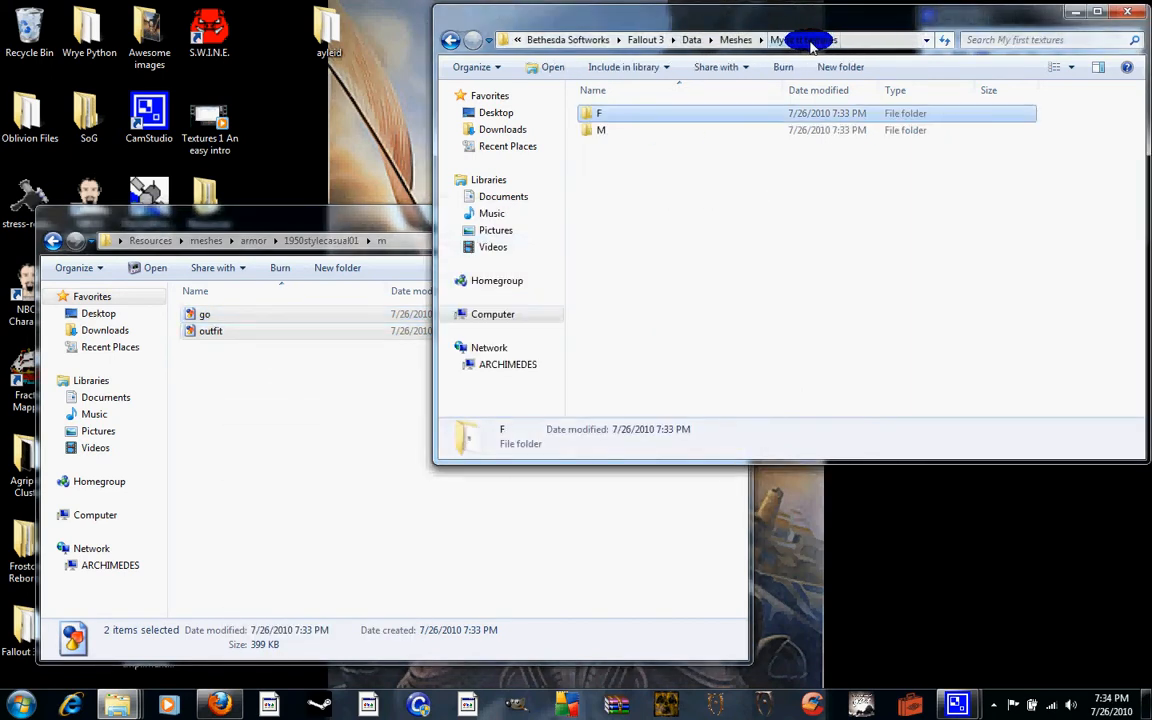
{"action": "double_click", "coordinate": [637, 135]}
{"action": "right_click", "coordinate": [620, 181]}
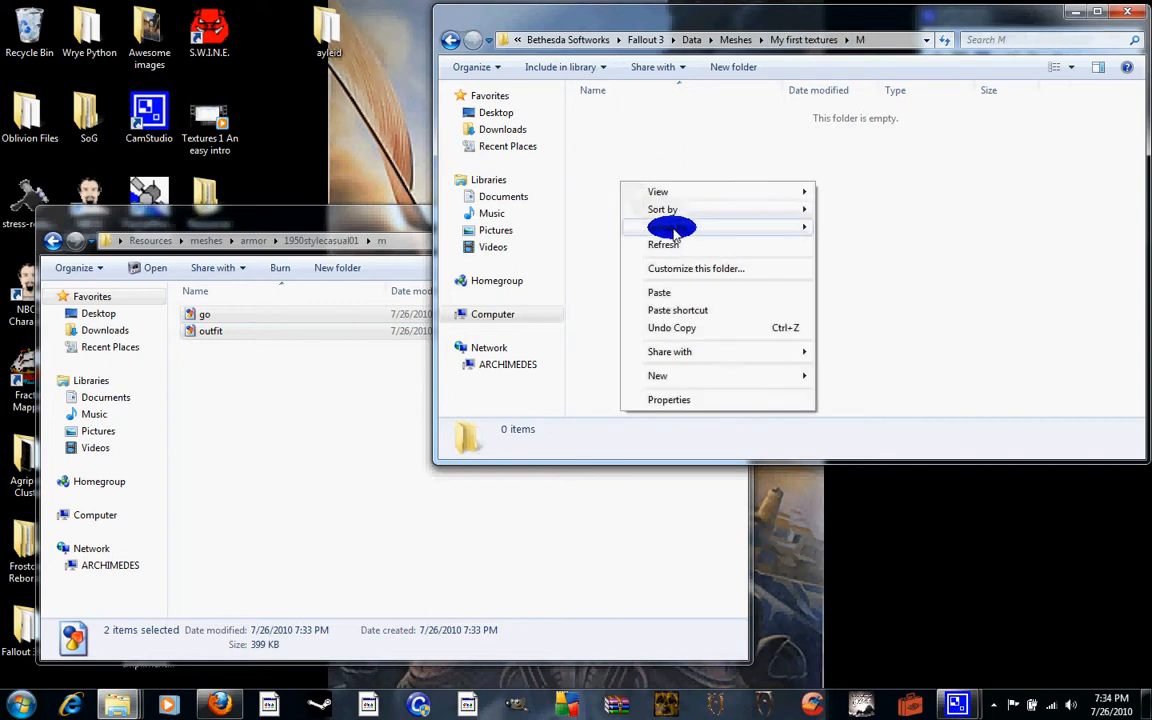
{"action": "left_click", "coordinate": [672, 293]}
{"action": "left_click", "coordinate": [666, 258]}
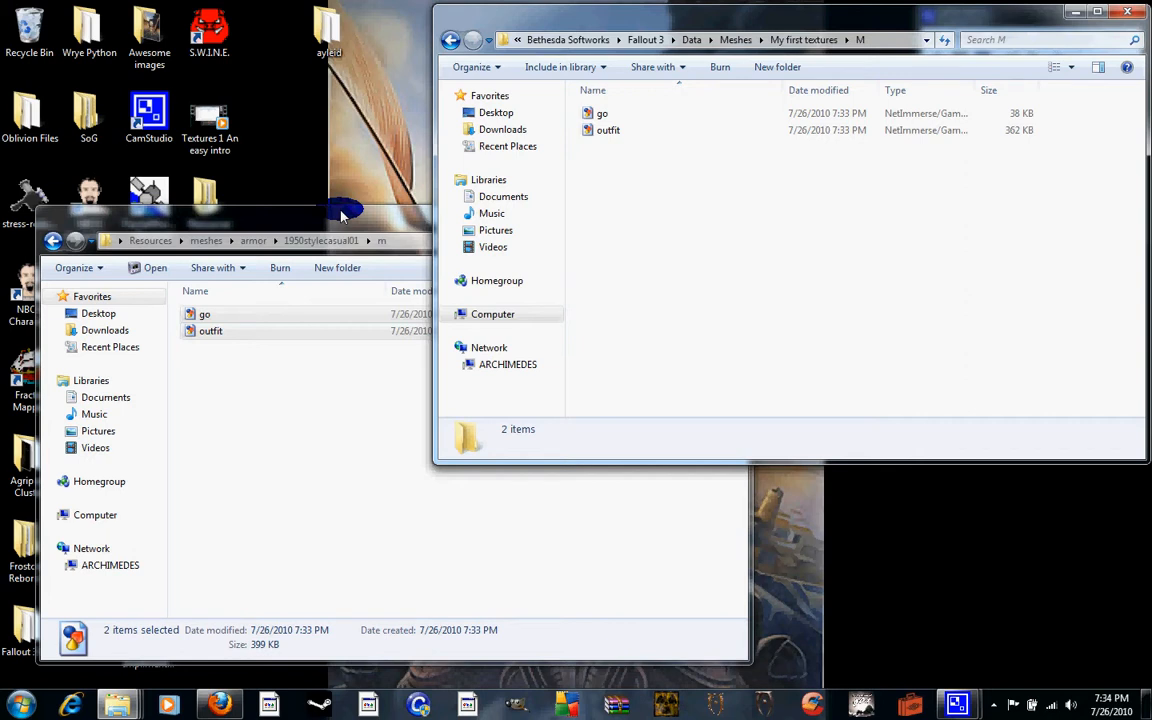
- Return to the Fallout 3 Data folder and close the window with the extracted meshes
{"action": "left_click", "coordinate": [691, 39]}
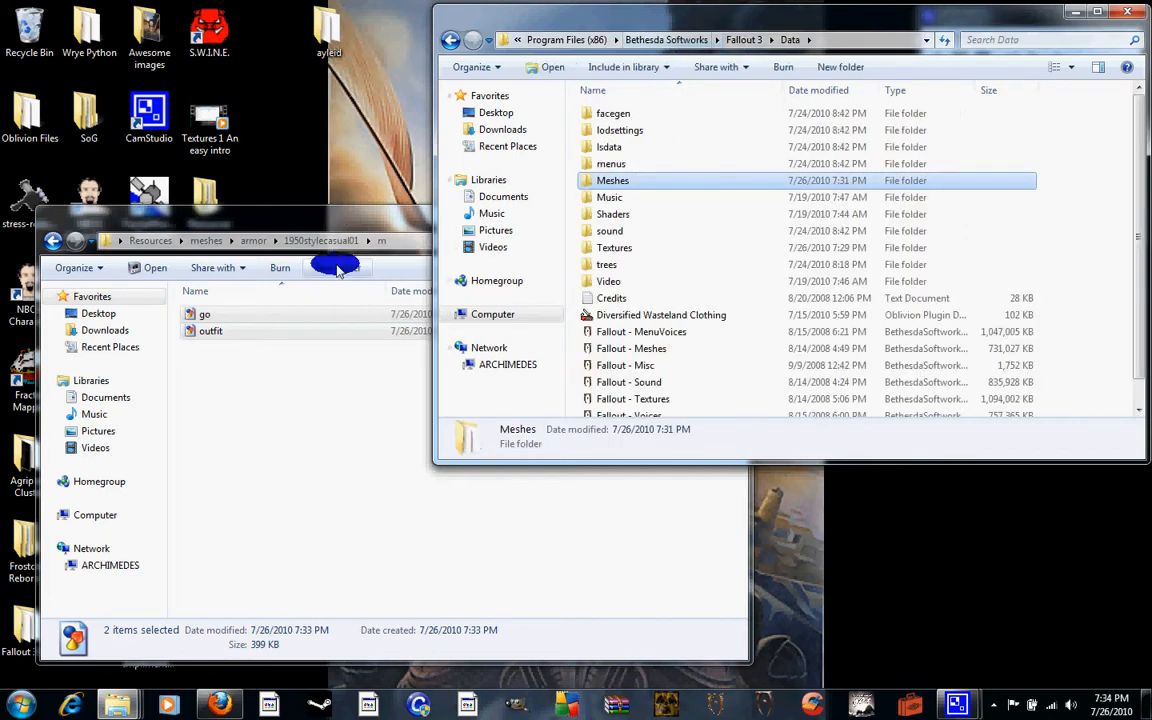
{"action": "left_click", "coordinate": [330, 218]}
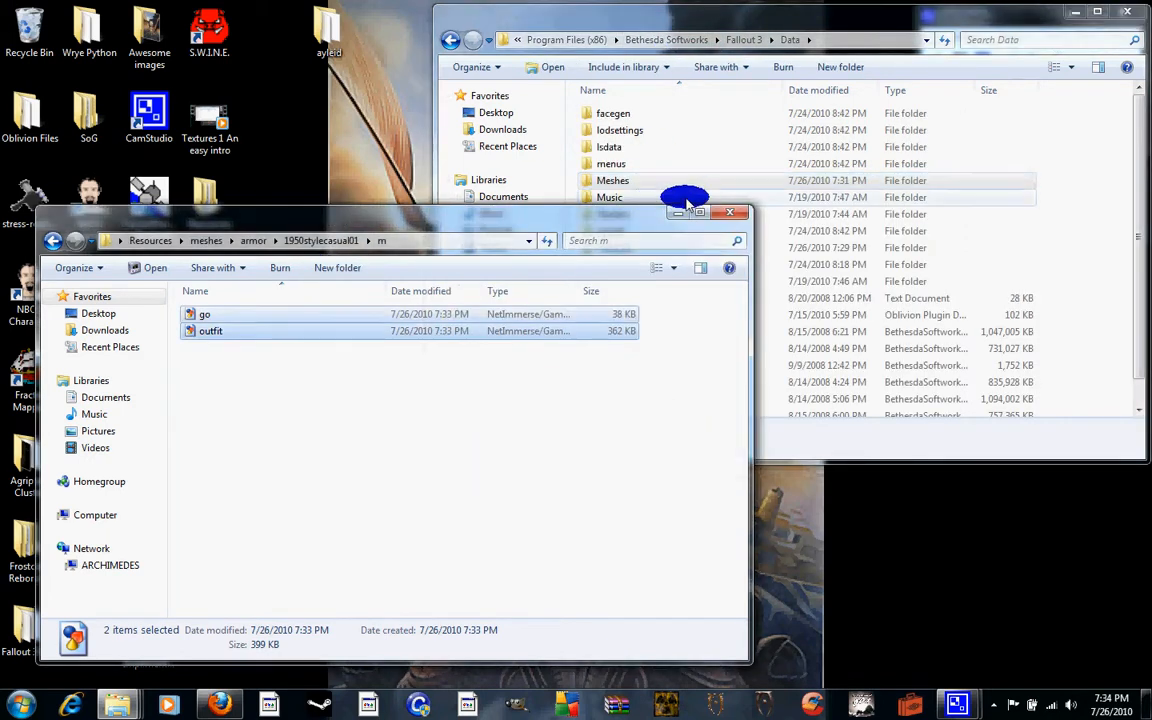
{"action": "left_click", "coordinate": [729, 213]}
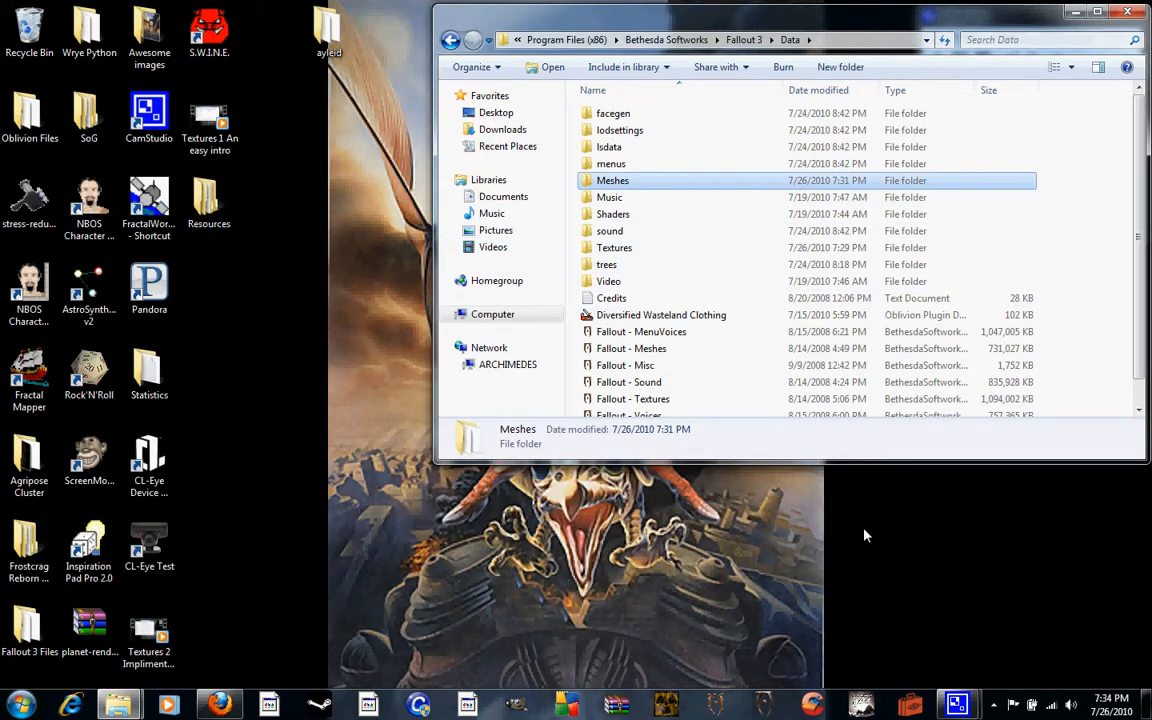
{"action": "left_click", "coordinate": [957, 705]}
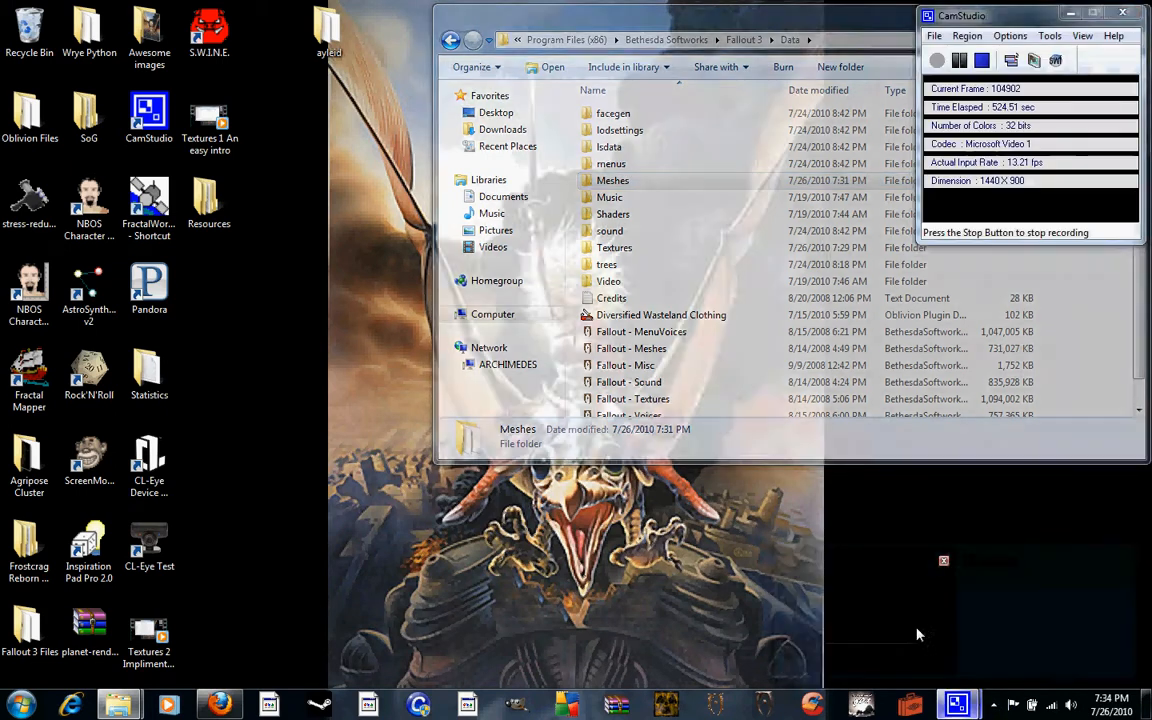
{"action": "left_click", "coordinate": [918, 630]}
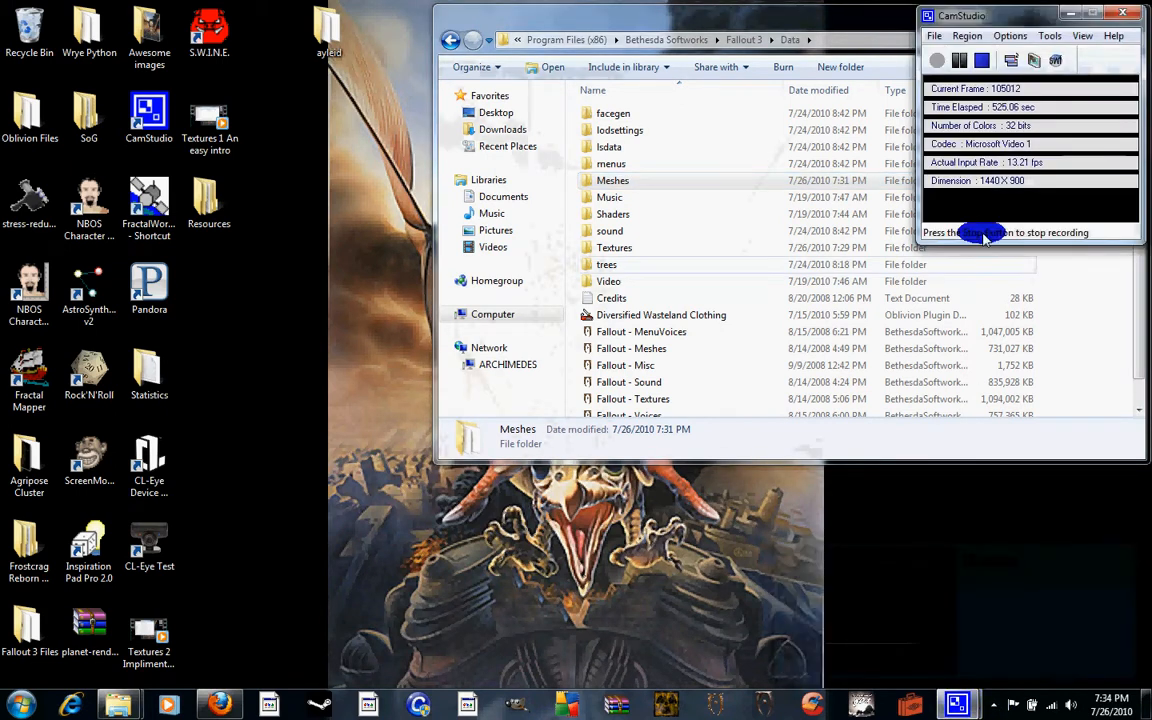